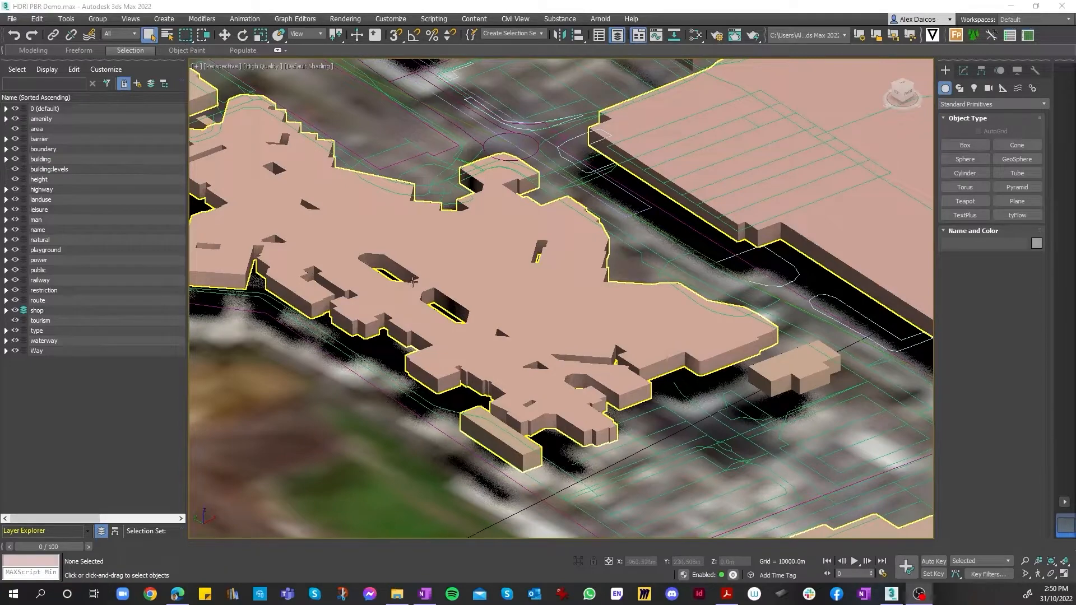
Examine the extruded buildings and map lines on the satellite terrain plane, both close up and across the whole map.
scroll(419, 301, down, 4)
scroll(298, 301, up, 3)
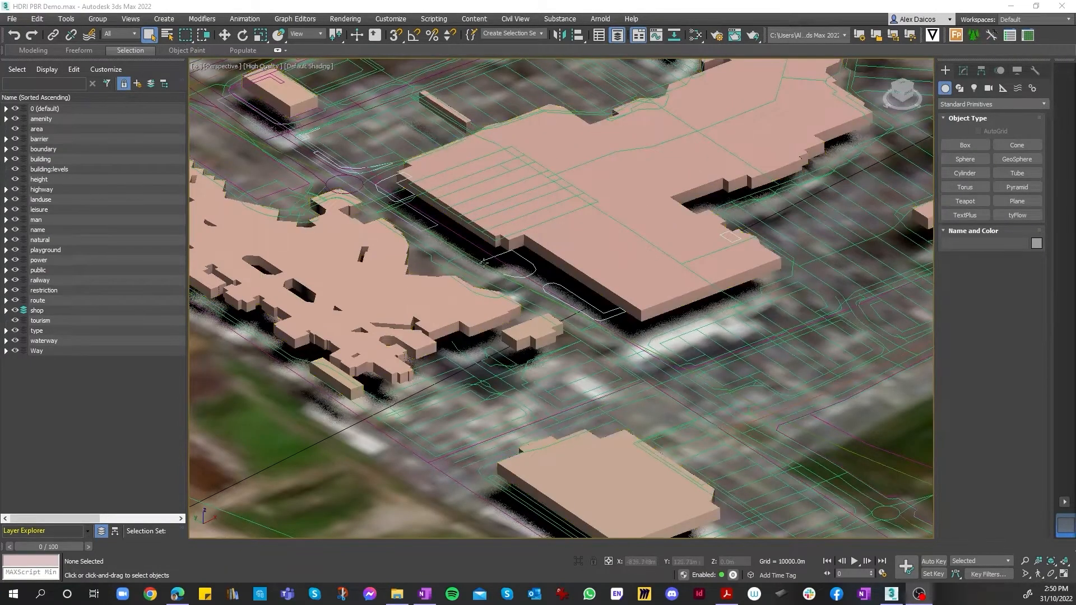
scroll(501, 296, down, 3)
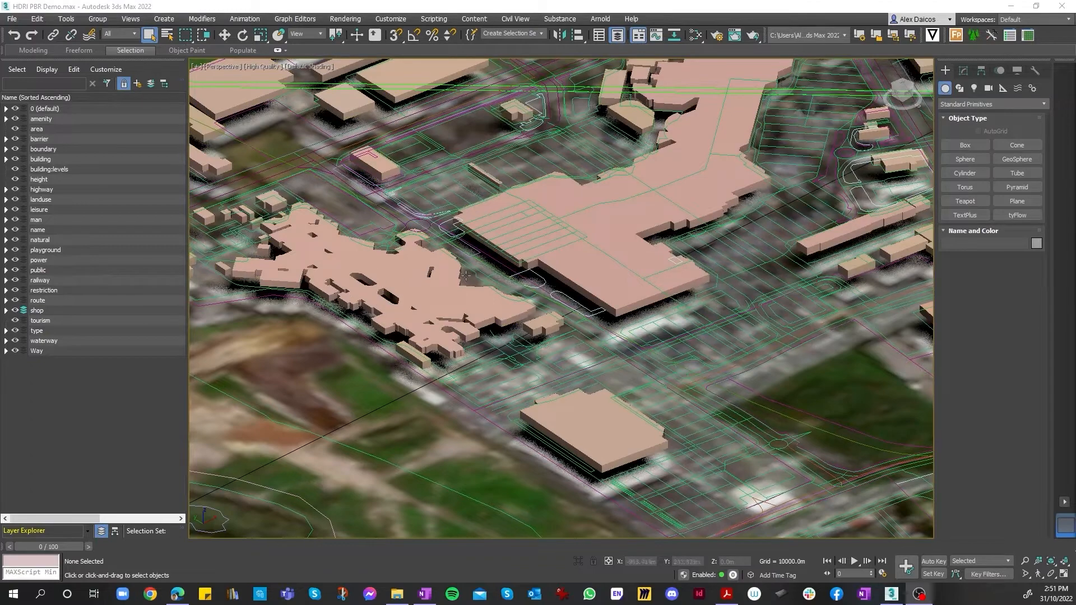
scroll(474, 286, up, 3)
scroll(482, 269, down, 3)
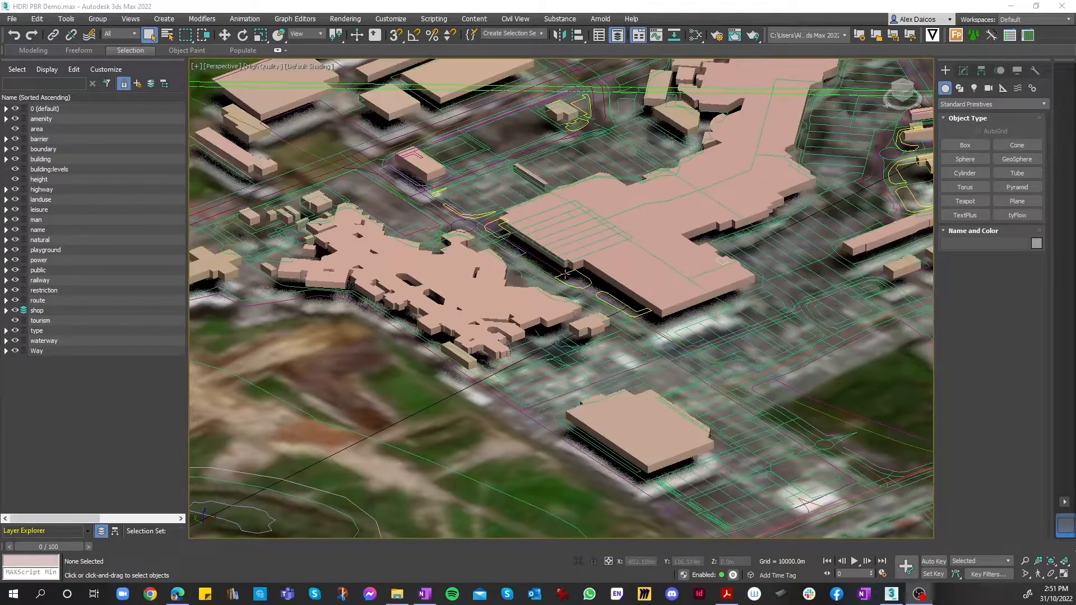
scroll(495, 248, up, 3)
scroll(494, 248, down, 3)
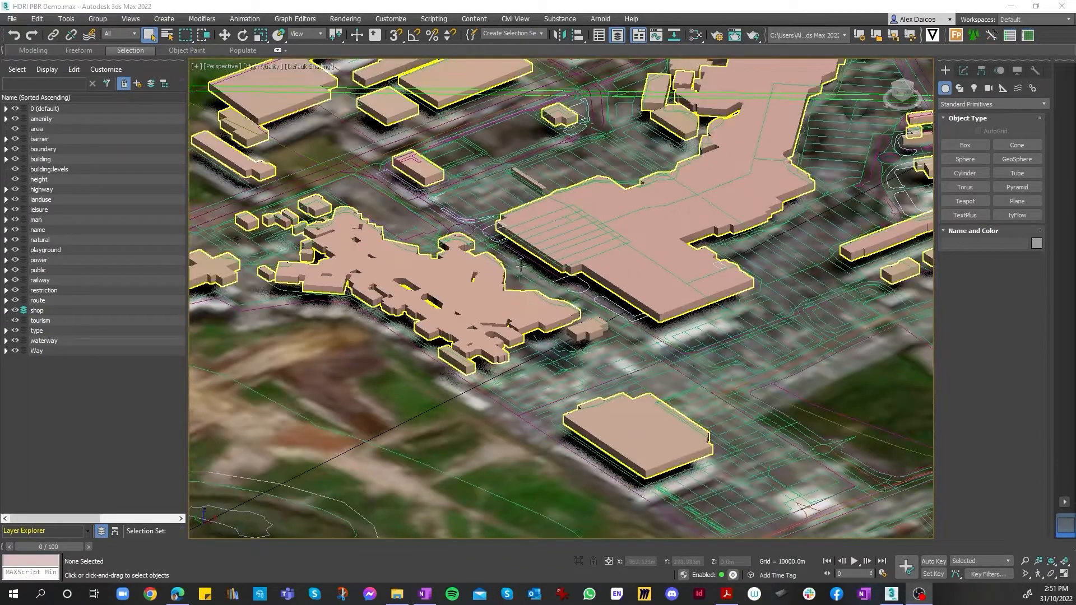
scroll(437, 306, up, 5)
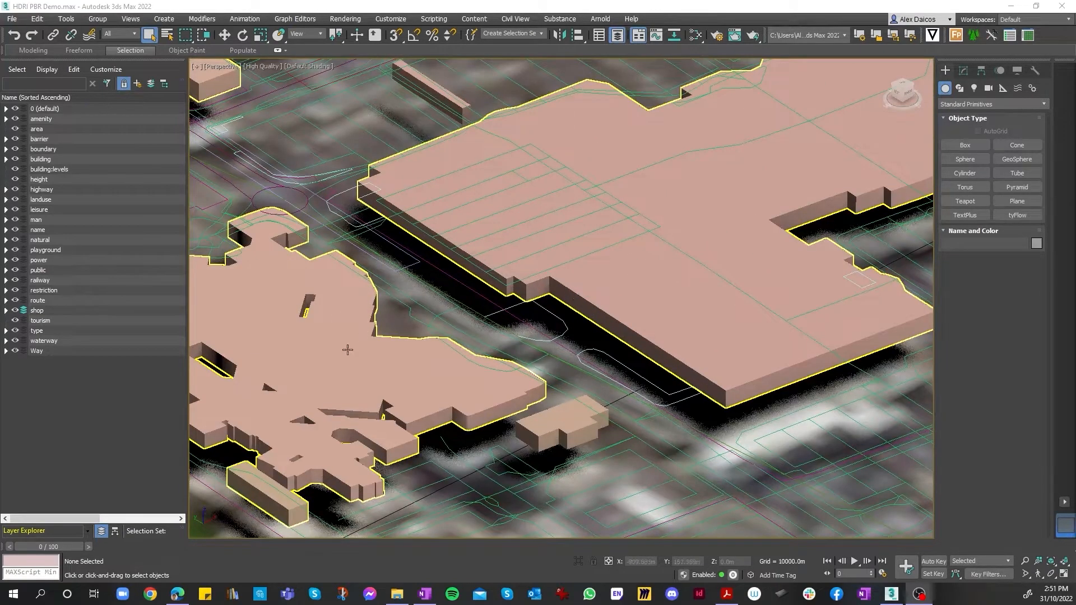
scroll(311, 360, down, 3)
scroll(578, 346, up, 5)
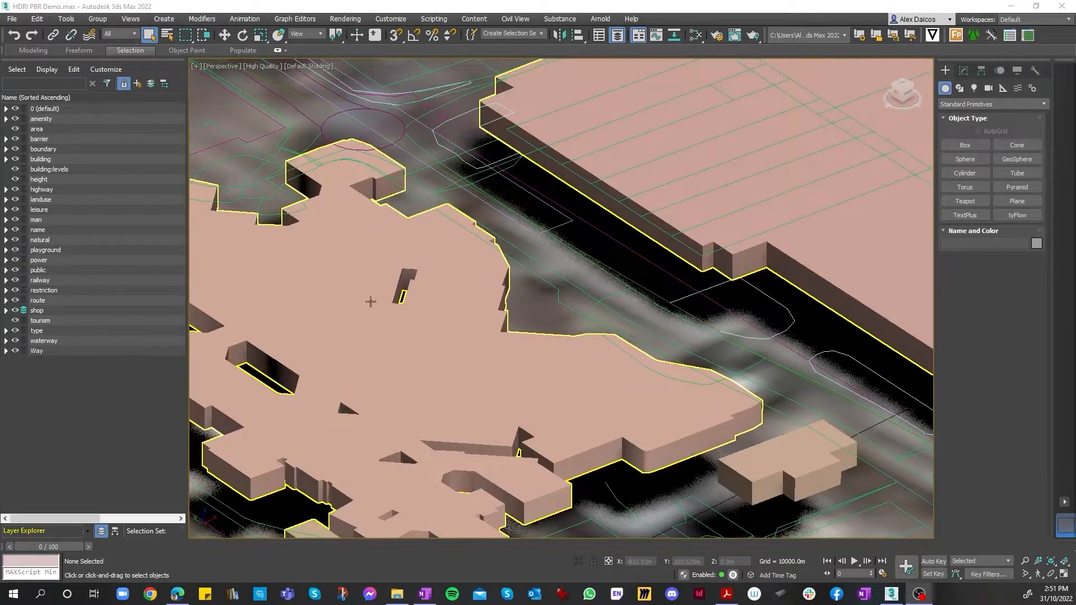
scroll(409, 302, down, 3)
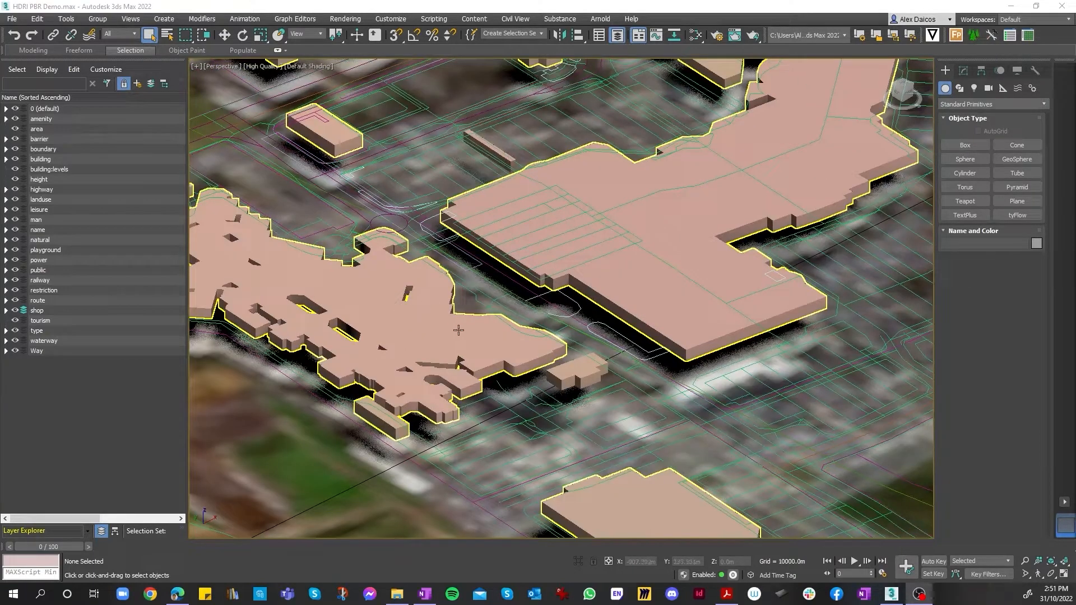
scroll(483, 259, down, 4)
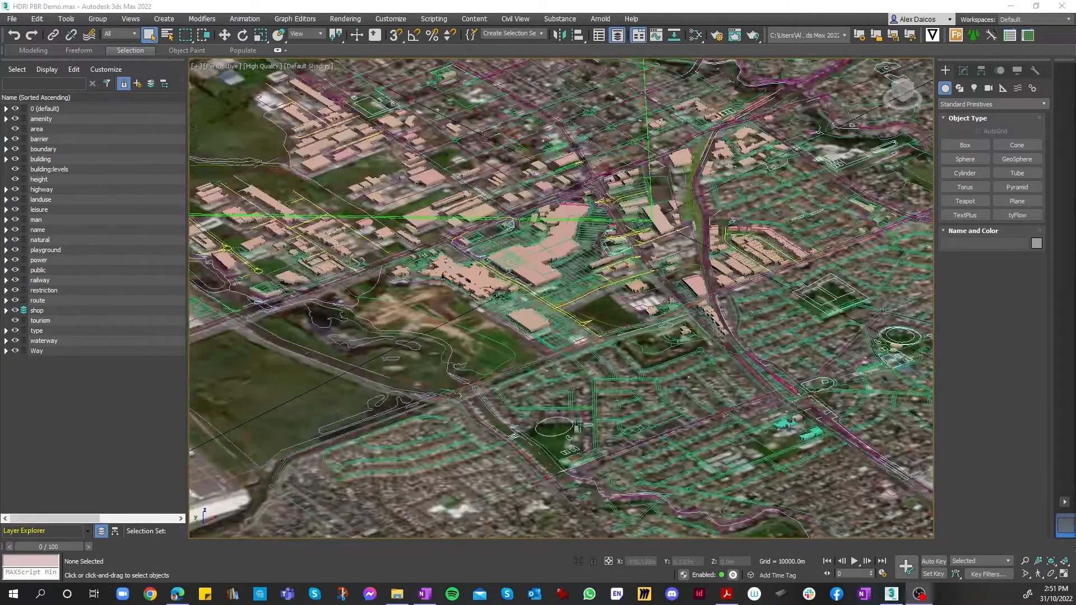
scroll(493, 297, up, 6)
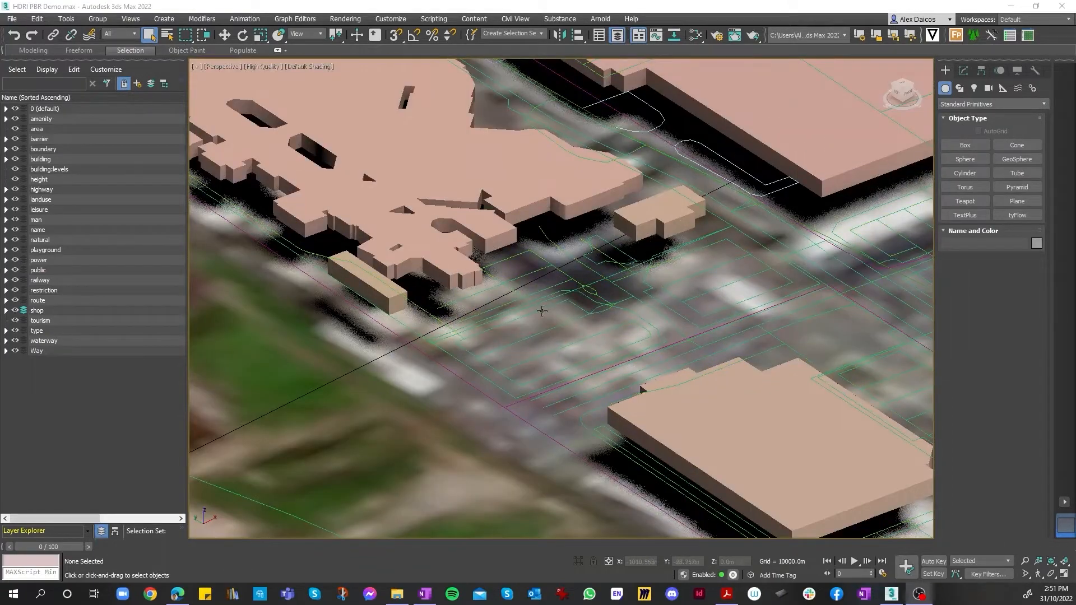
scroll(503, 255, down, 5)
scroll(488, 250, up, 6)
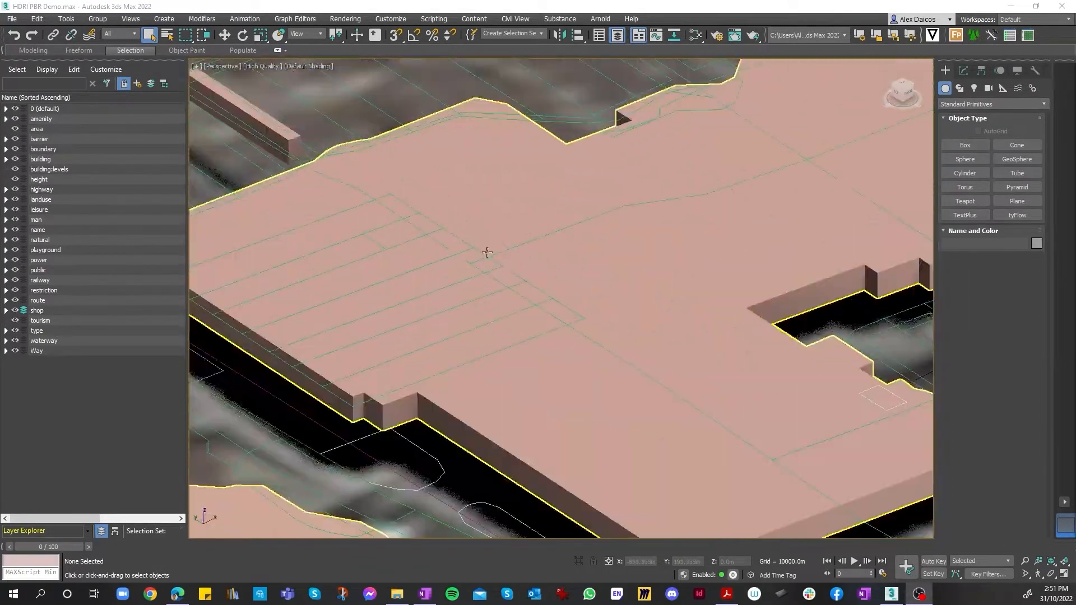
scroll(488, 250, down, 5)
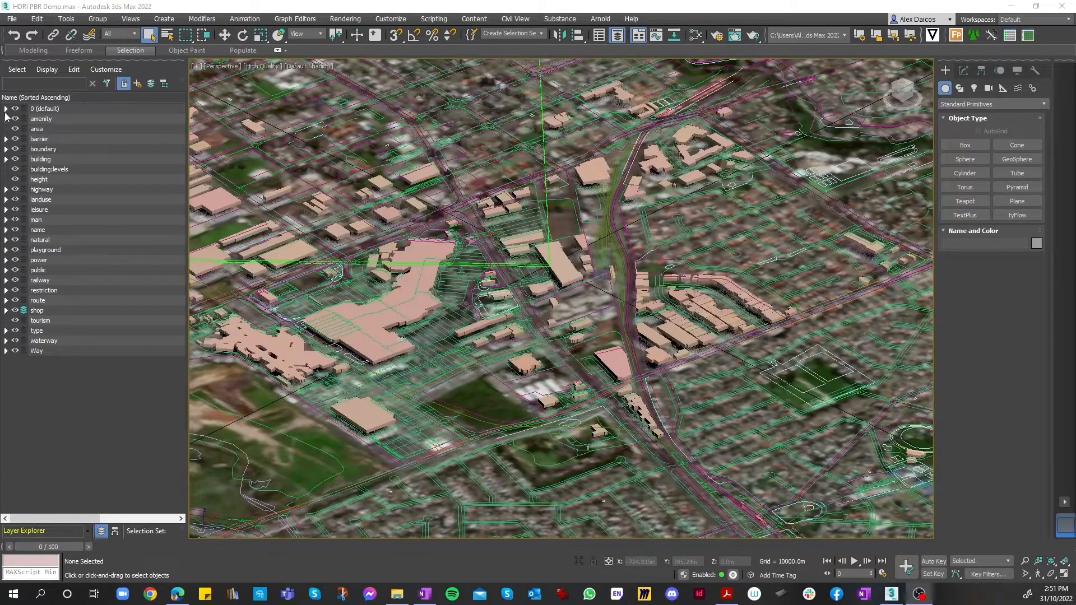
scroll(474, 264, down, 7)
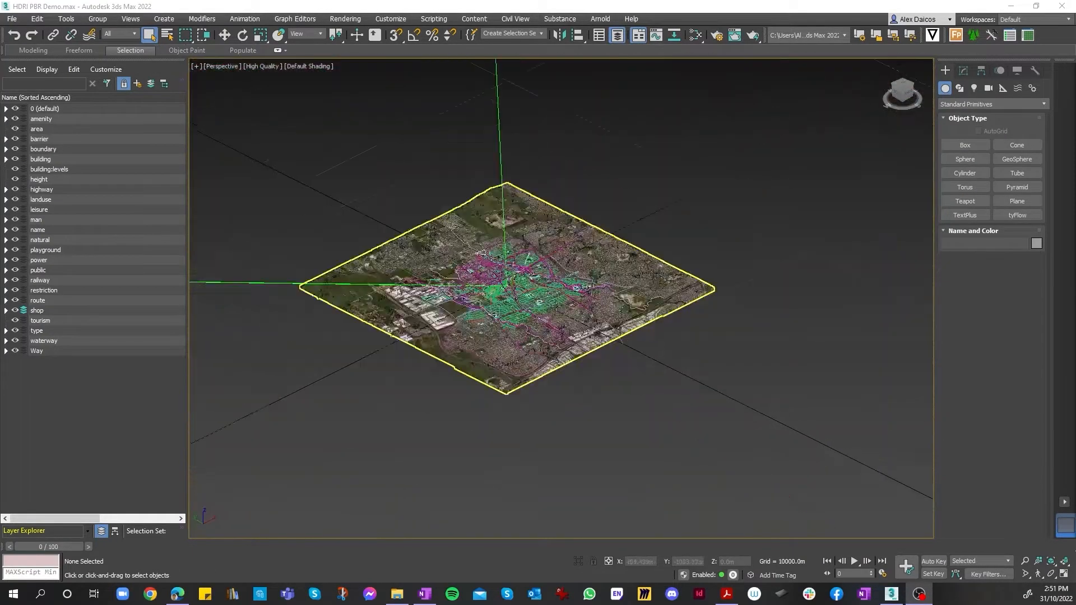
scroll(468, 280, up, 5)
scroll(695, 302, up, 8)
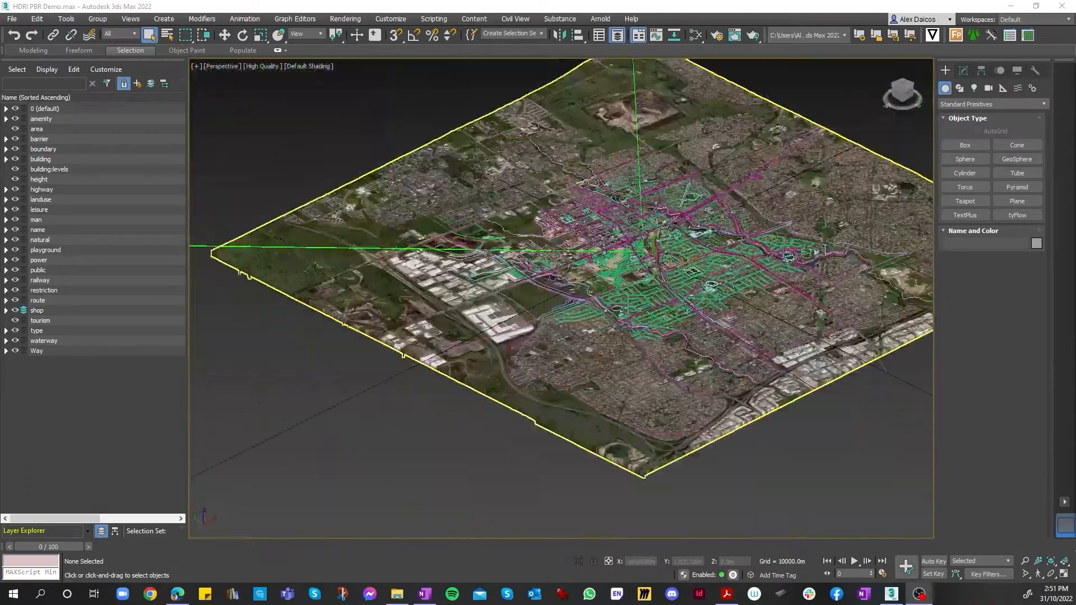
scroll(695, 303, down, 6)
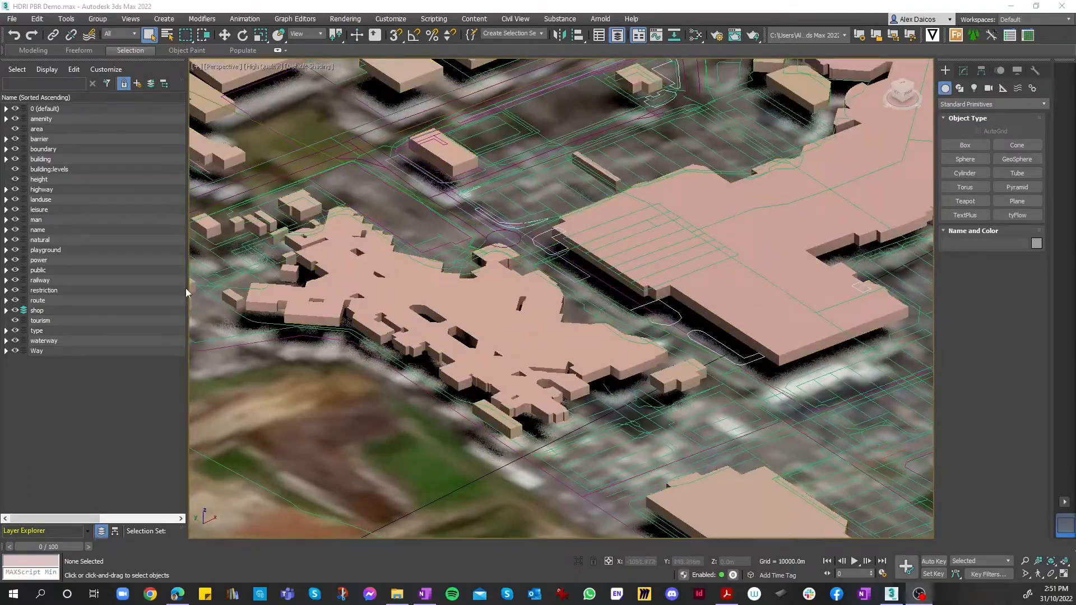
Expand the 0 (default) layer to show its objects and examine the large Maproom, osm and Terrain helper symbols around the map.
click(6, 110)
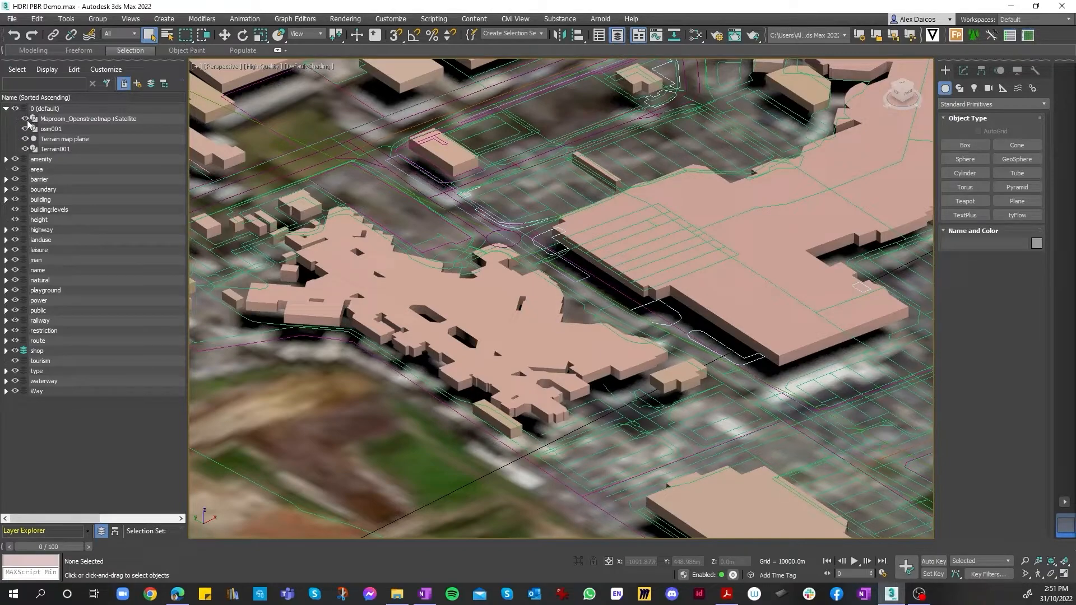
scroll(535, 241, down, 15)
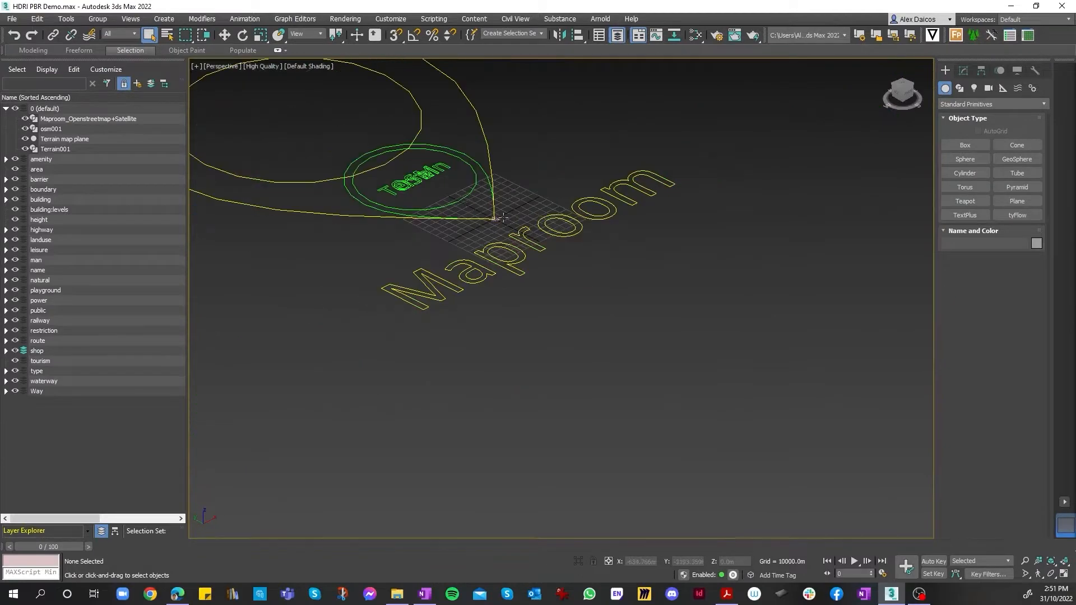
scroll(368, 216, up, 4)
scroll(284, 175, down, 2)
scroll(431, 206, up, 4)
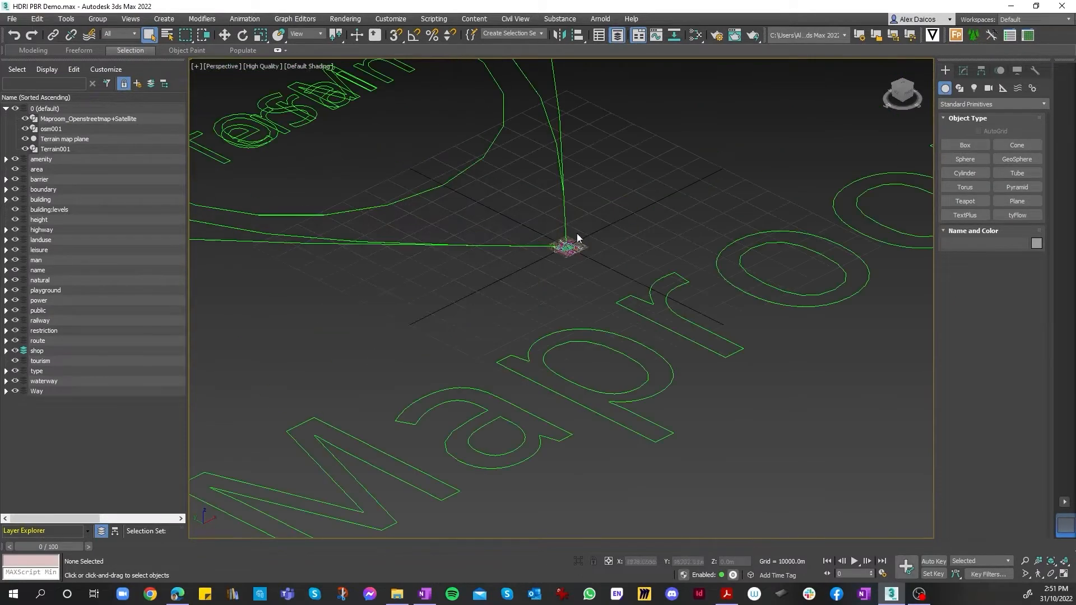
scroll(578, 238, up, 2)
scroll(526, 272, down, 6)
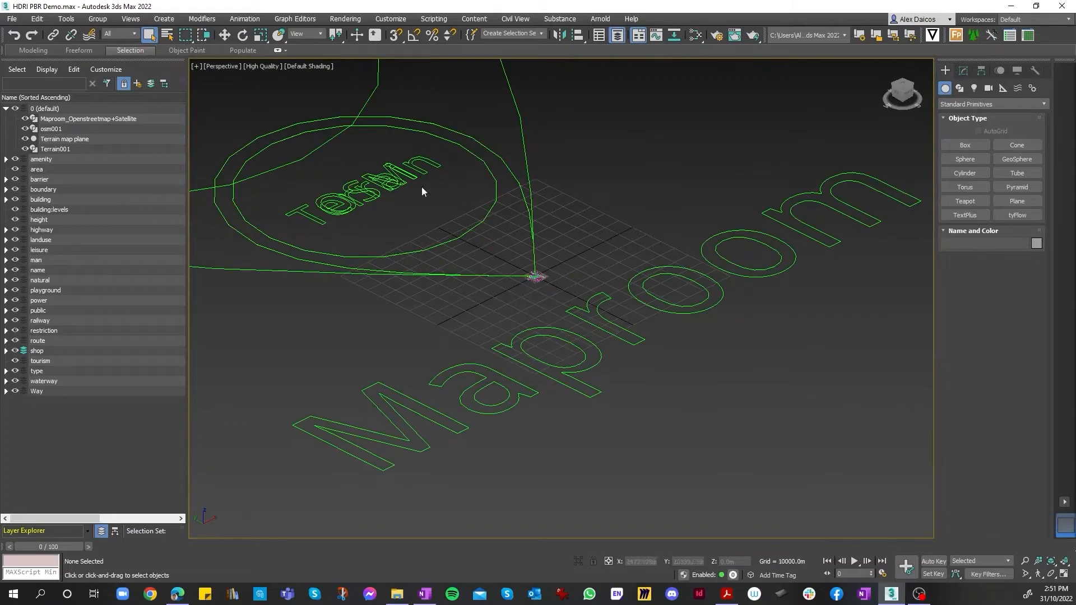
scroll(538, 267, up, 6)
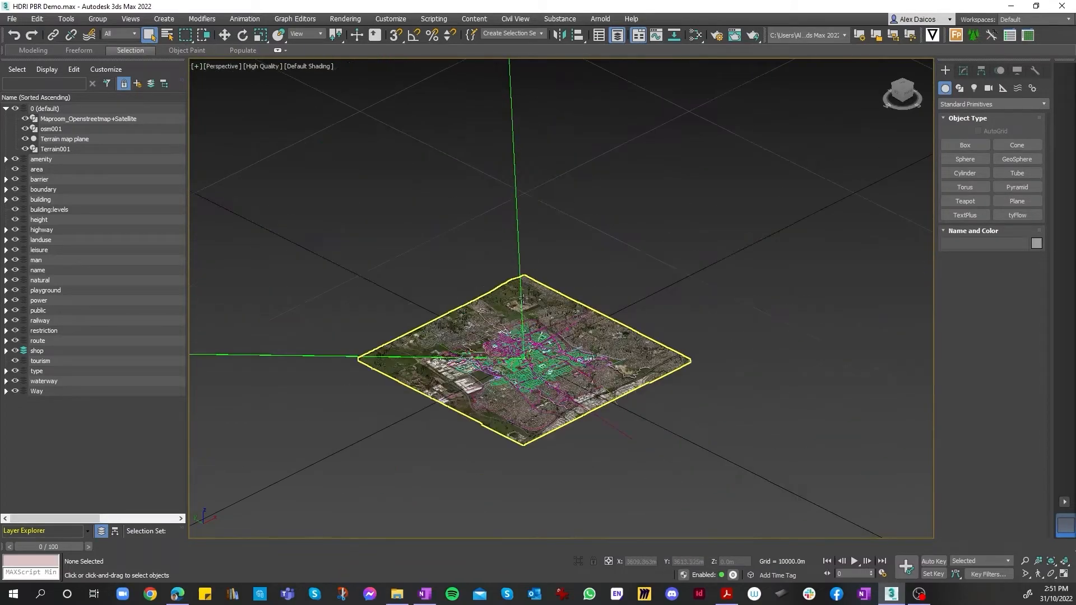
scroll(521, 311, down, 4)
scroll(519, 313, up, 12)
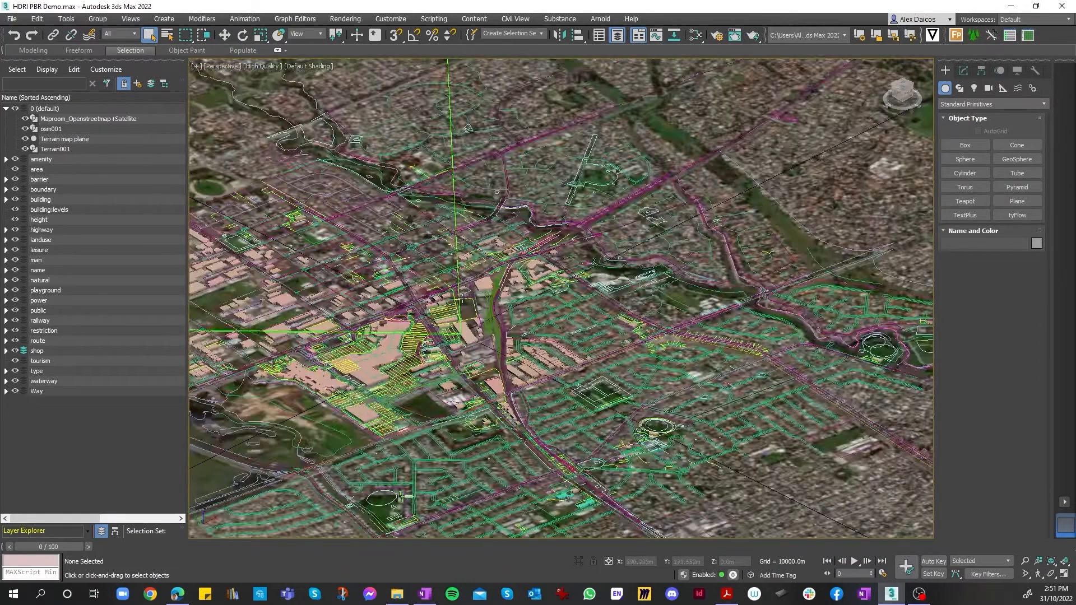
scroll(549, 319, down, 10)
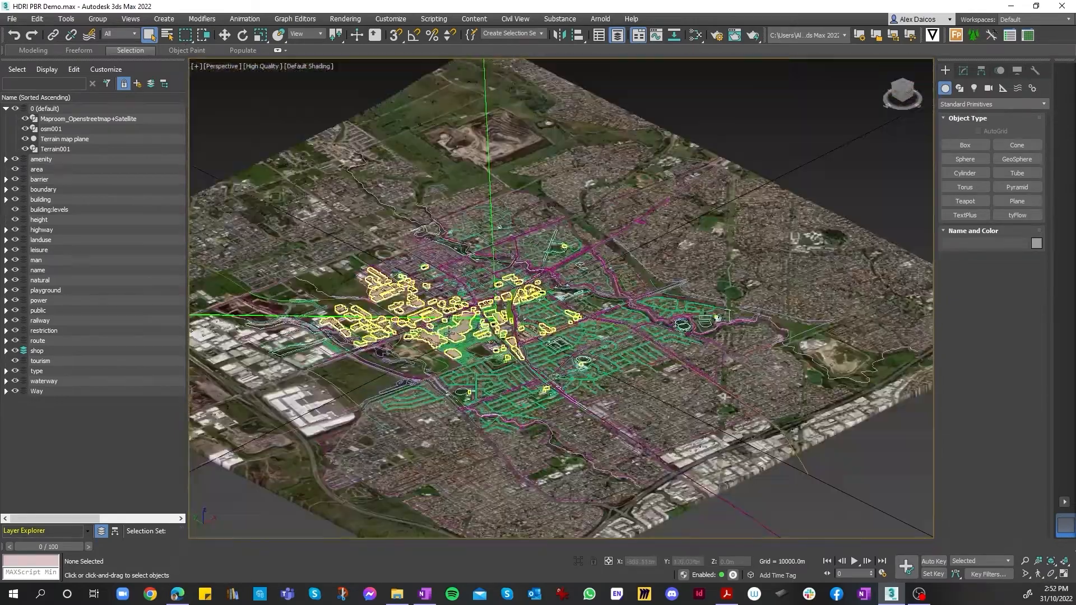
scroll(460, 331, up, 12)
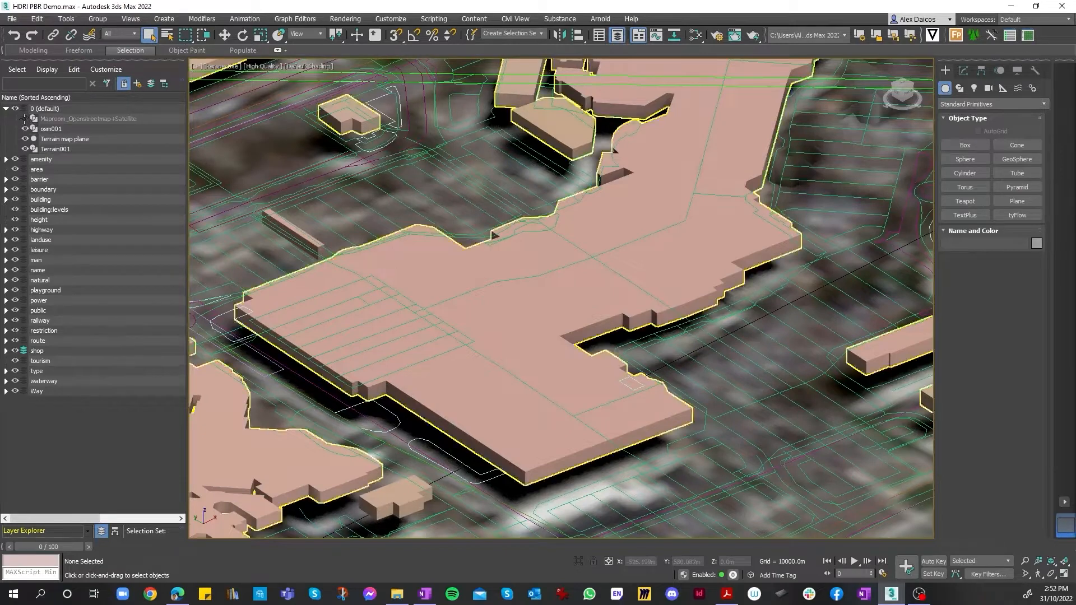
Hide the Maproom_Openstreetmap+Satellite, osm001 and Terrain001 objects in the 0 (default) layer.
click(25, 120)
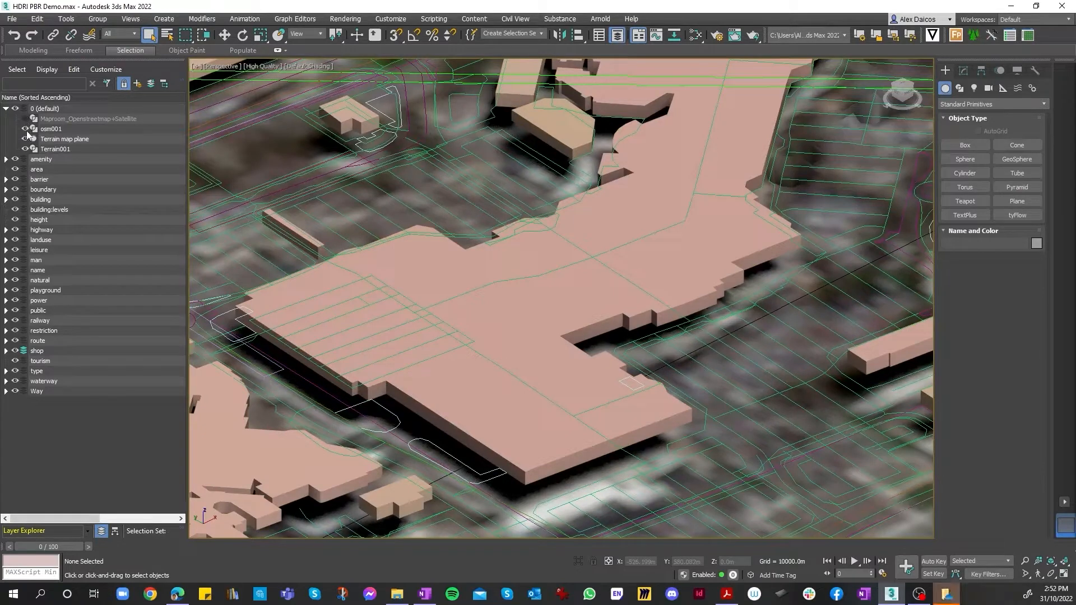
click(26, 129)
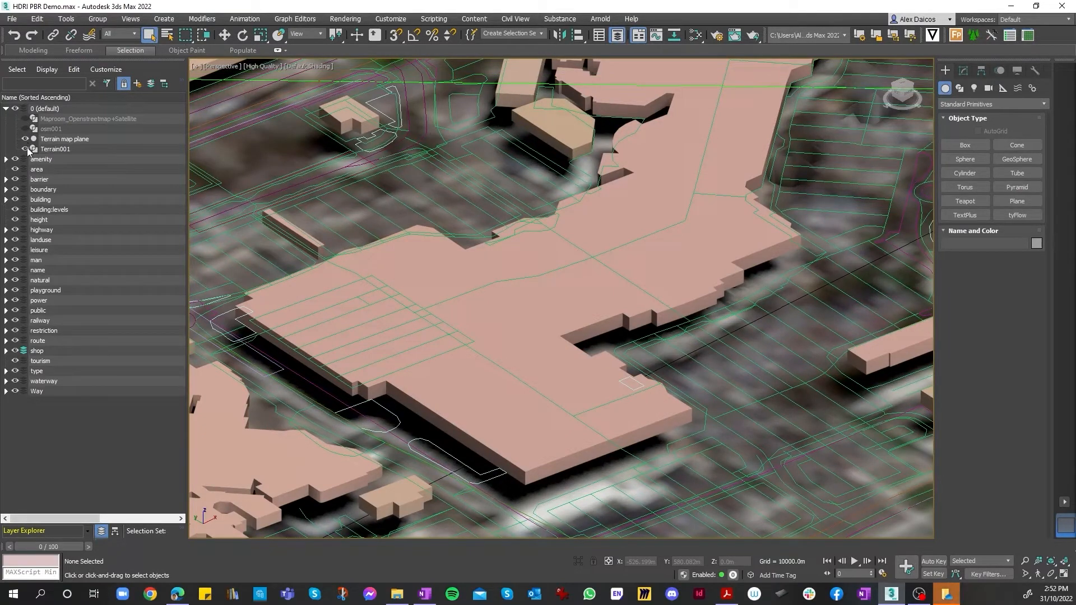
click(25, 149)
Examine the whole map and the building blocks without the helper symbols, and collapse the 0 (default) layer.
key(z)
scroll(473, 259, down, 6)
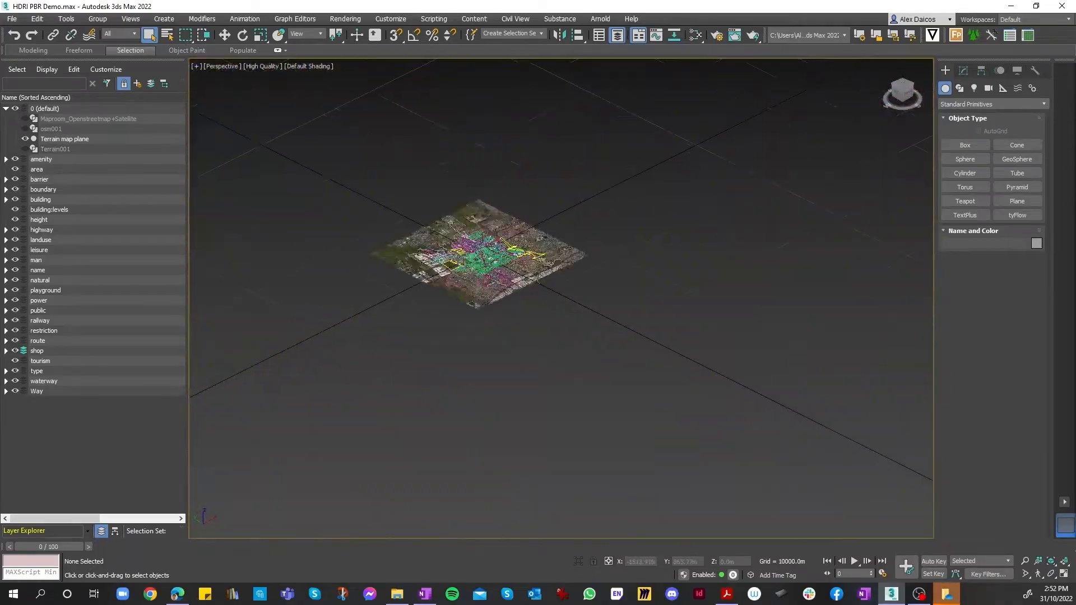
scroll(468, 259, up, 13)
scroll(423, 249, down, 2)
scroll(424, 249, up, 3)
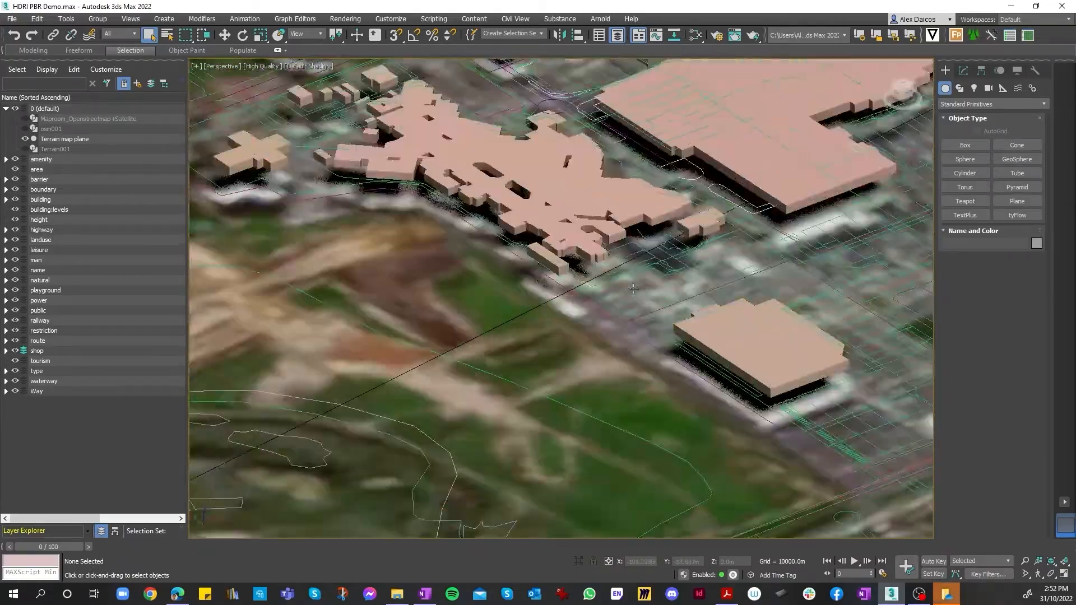
scroll(505, 302, down, 6)
scroll(580, 356, up, 8)
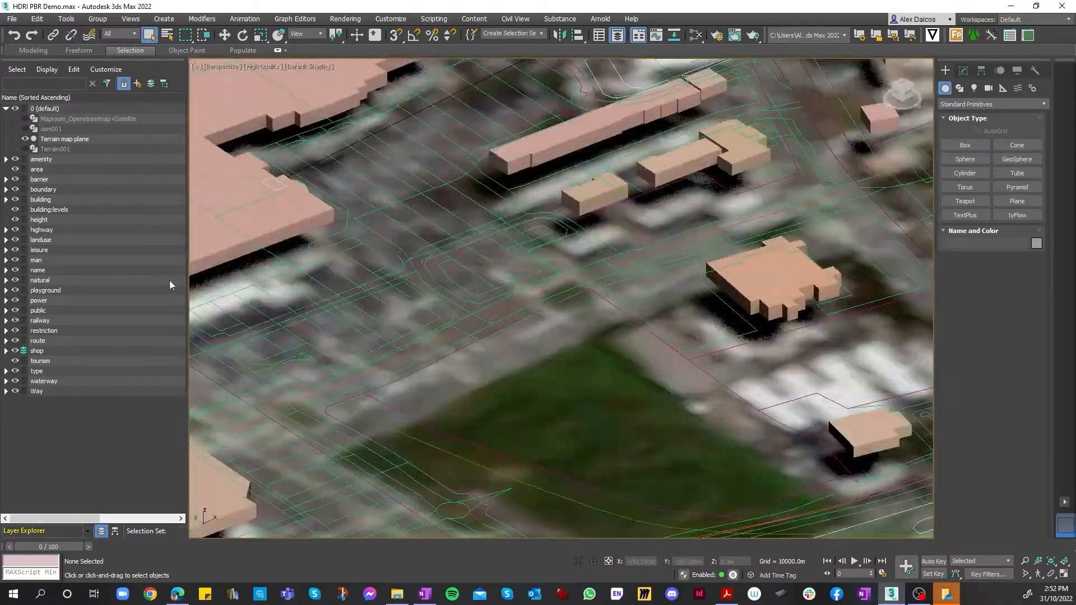
scroll(635, 350, down, 6)
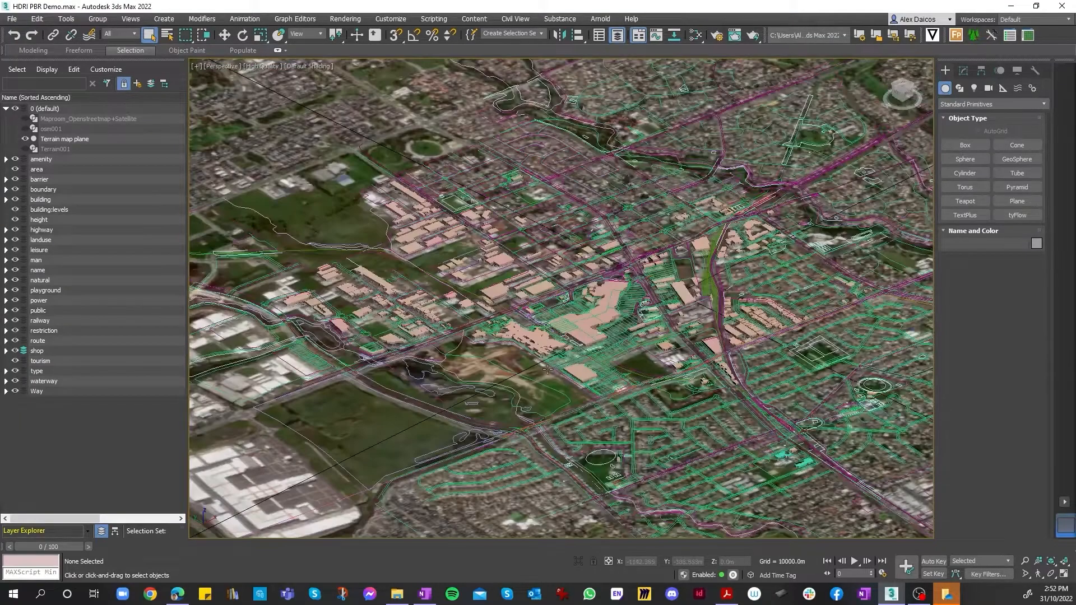
scroll(635, 358, up, 7)
click(7, 109)
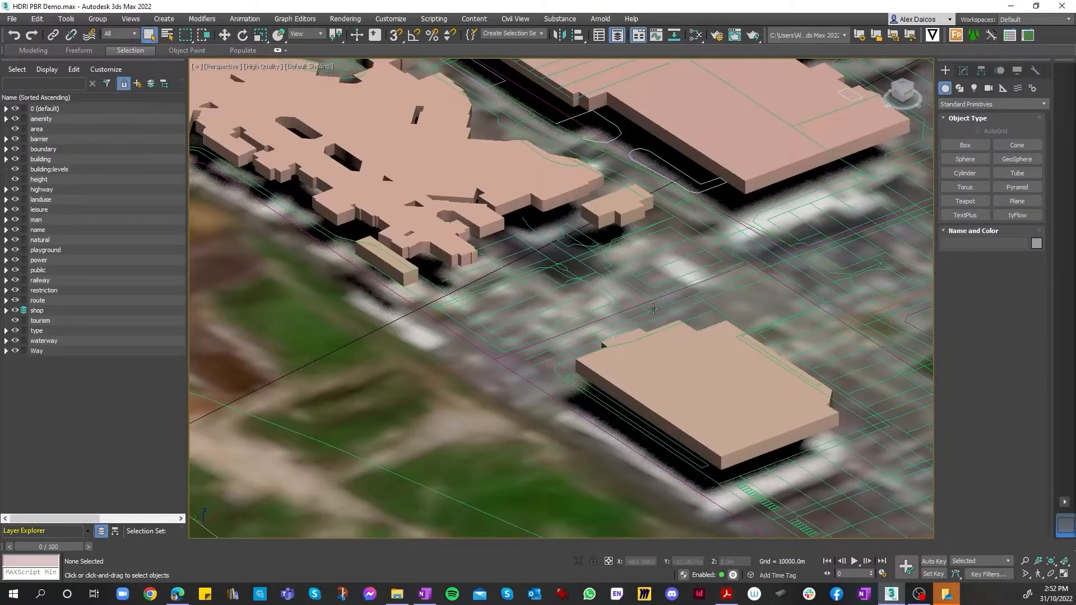
scroll(653, 308, down, 5)
scroll(654, 308, up, 5)
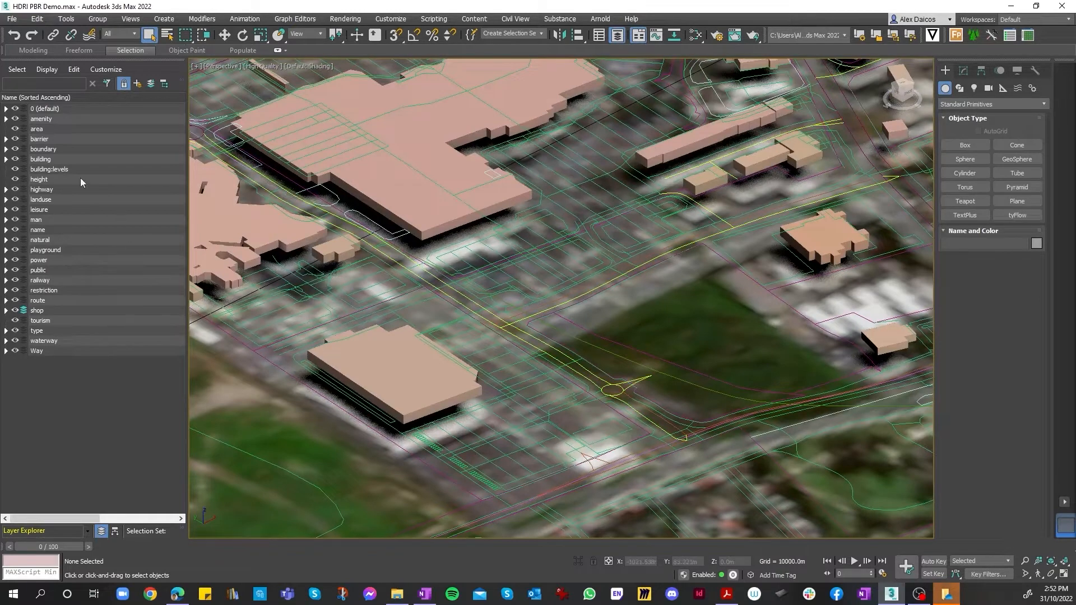
Hide the amenity, area, barrier, boundary, landuse, leisure, man, name and natural layers.
click(15, 129)
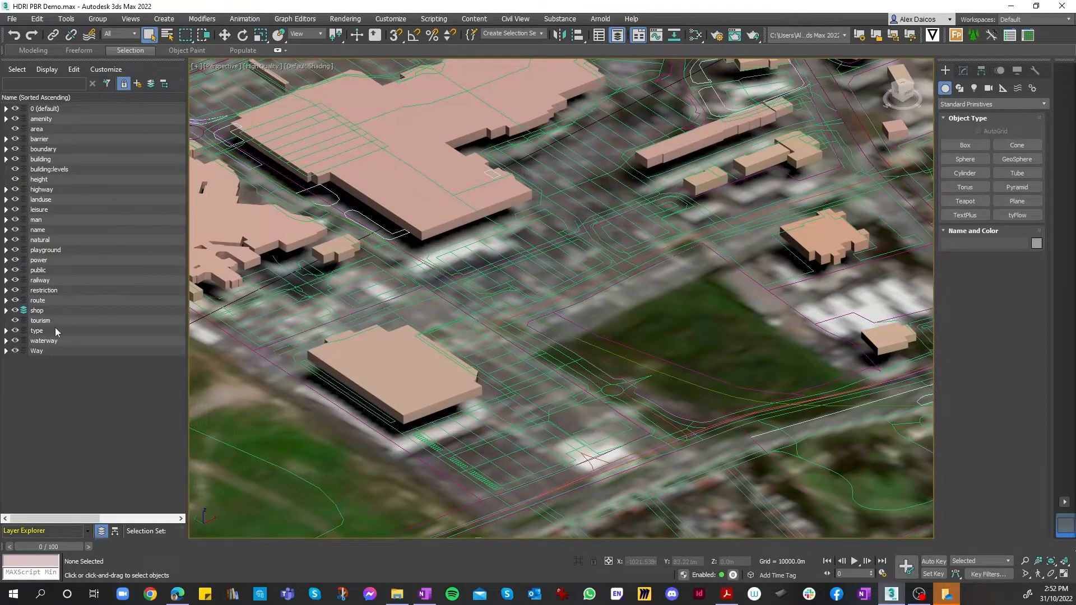
click(16, 119)
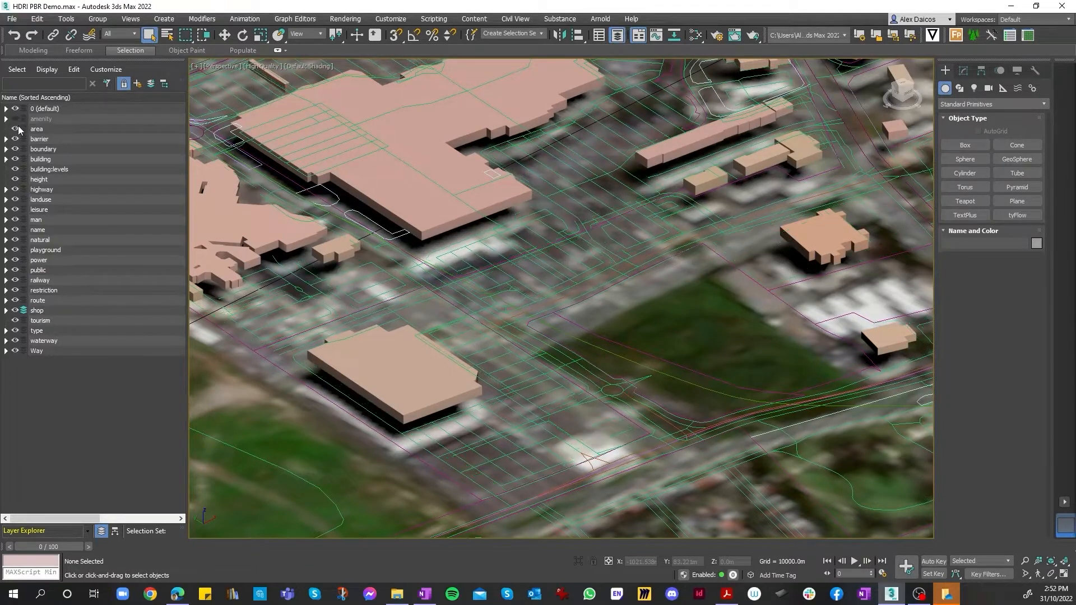
click(17, 130)
click(16, 139)
click(17, 149)
click(15, 200)
click(16, 210)
click(16, 220)
click(16, 229)
click(16, 240)
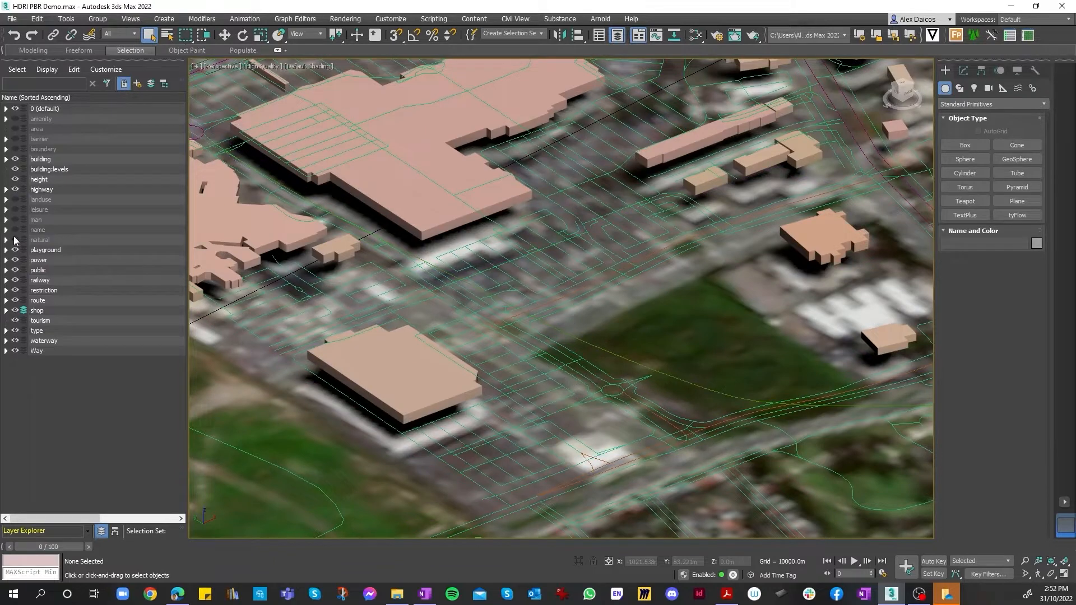
Hide the playground, power, public, restriction, shop, tourism, type, waterway and Way layers, keeping railway and route shown.
click(16, 260)
click(16, 250)
click(16, 271)
click(15, 280)
click(15, 281)
click(16, 290)
click(16, 310)
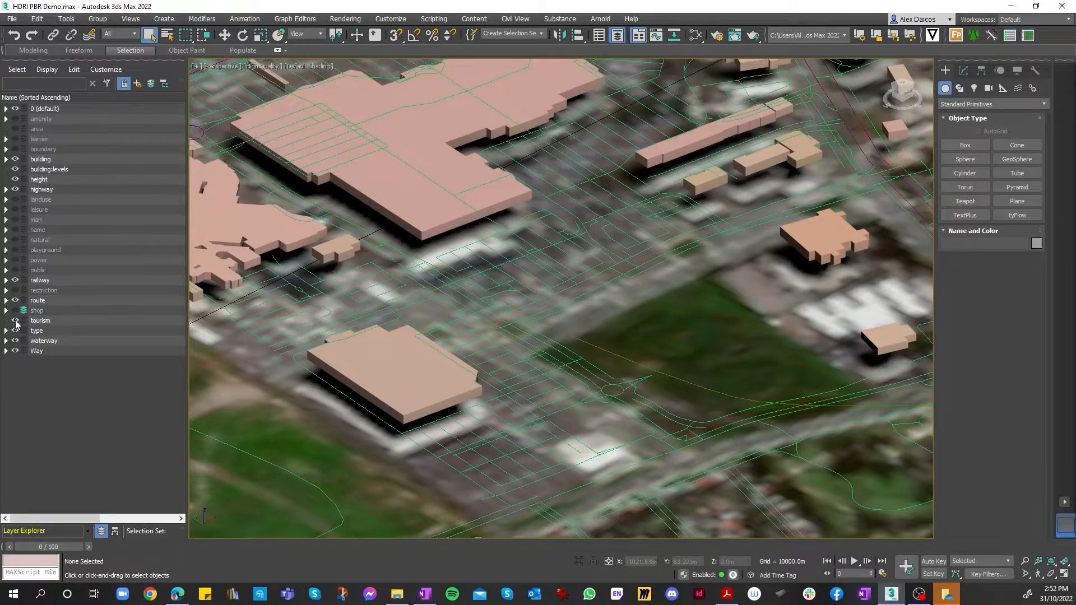
click(15, 321)
click(16, 331)
click(16, 341)
scroll(482, 280, down, 10)
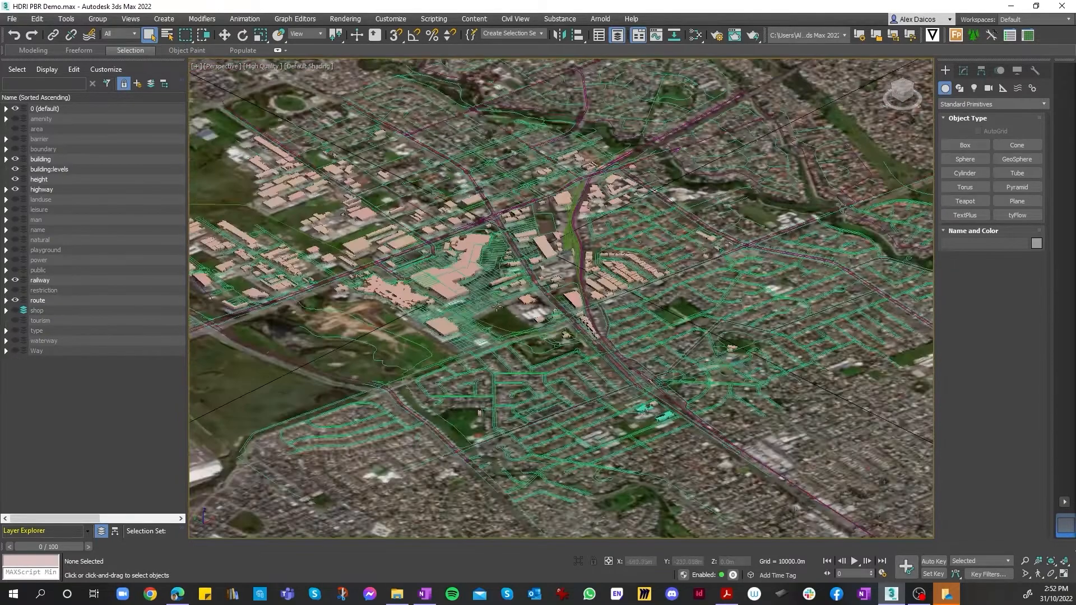
Examine the remaining buildings, roads and railways up close around the large central building.
scroll(513, 301, up, 6)
scroll(513, 300, up, 3)
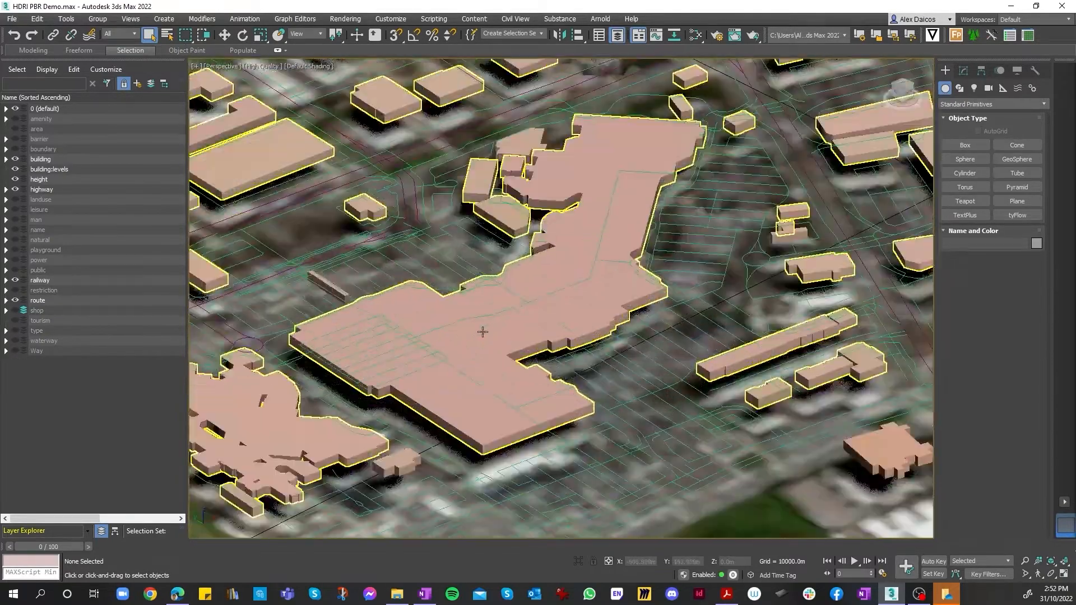
scroll(494, 319, down, 6)
scroll(482, 334, up, 8)
scroll(482, 334, down, 6)
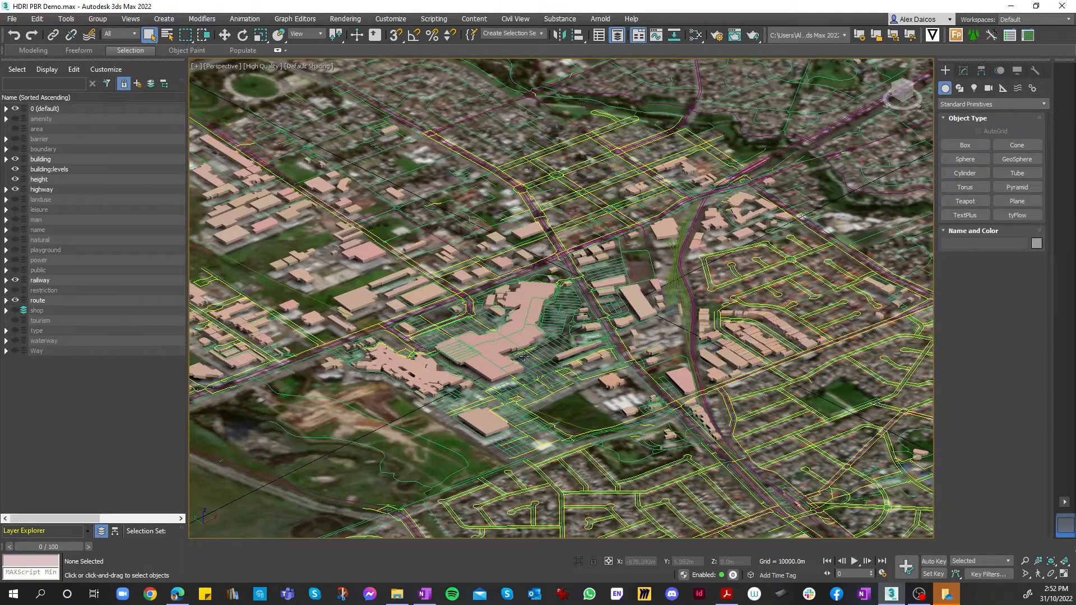
scroll(460, 357, up, 3)
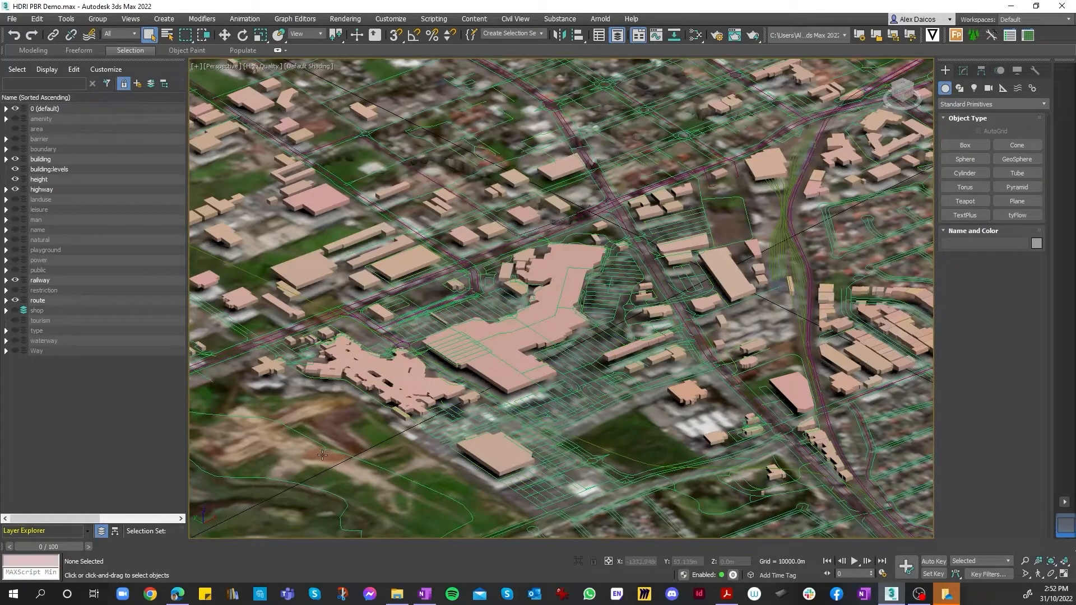
Switch to the Poly Haven website in the browser and show the outdoor category of its HDRIs.
click(175, 596)
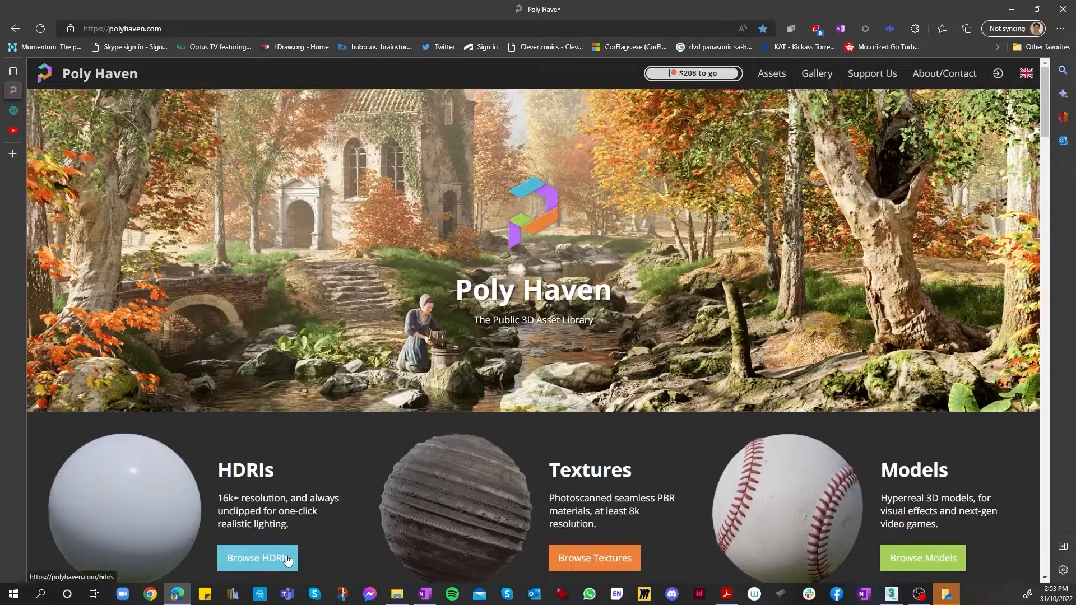
scroll(356, 537, down, 1)
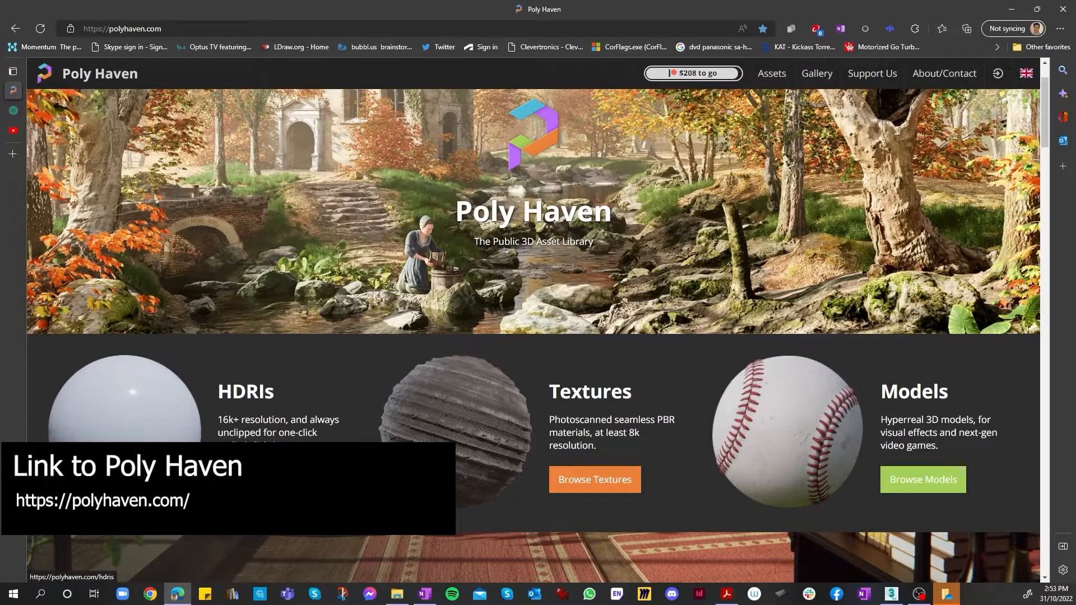
click(258, 479)
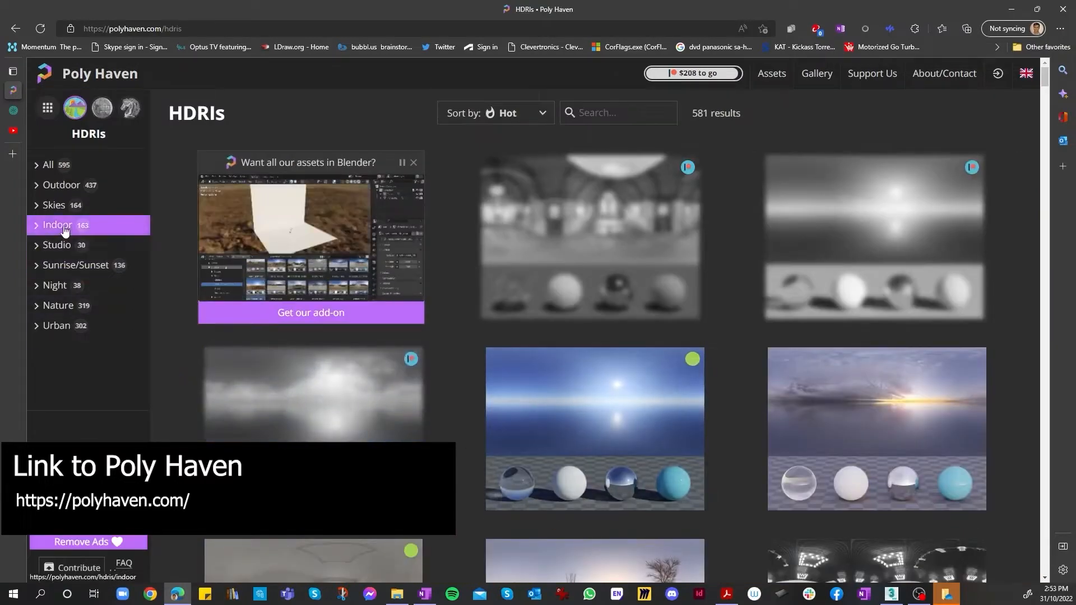
click(73, 188)
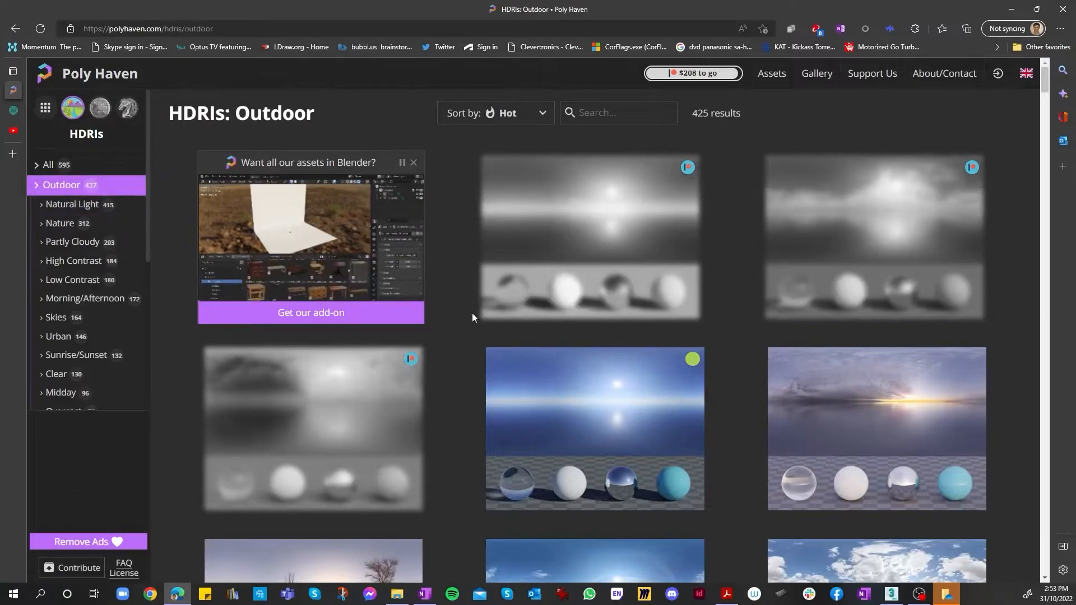
Look through the outdoor HDRI thumbnails for a suitable sky and lighting environment.
scroll(472, 312, down, 15)
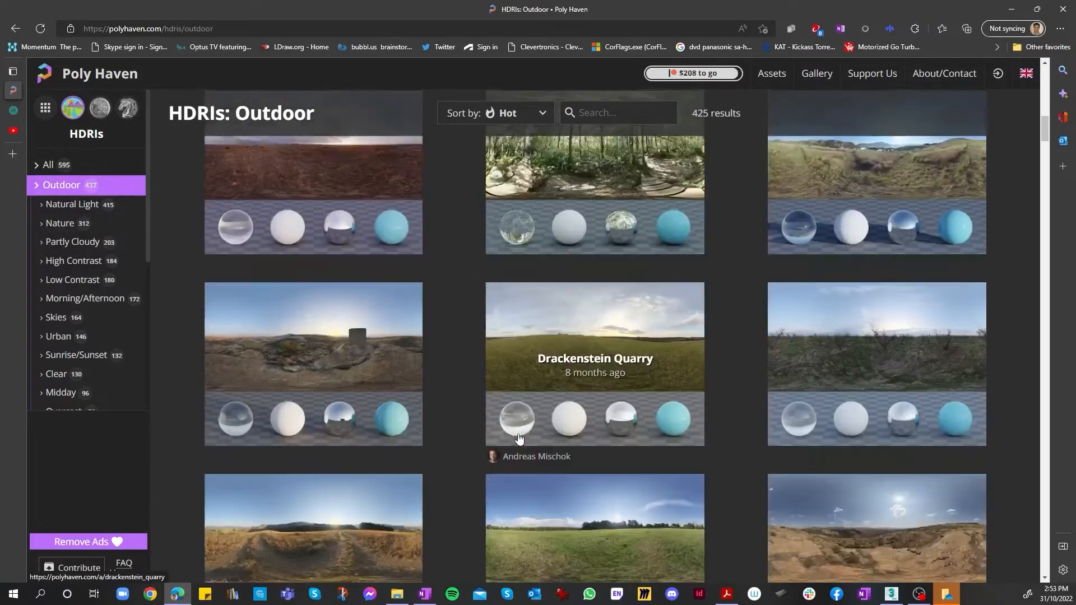
scroll(519, 439, down, 10)
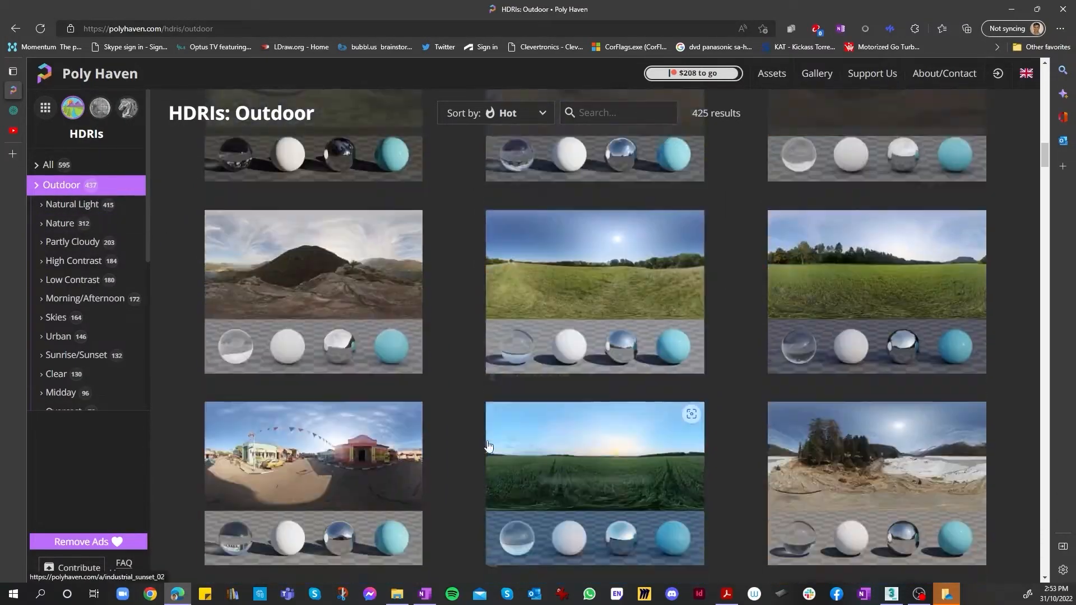
scroll(482, 443, down, 10)
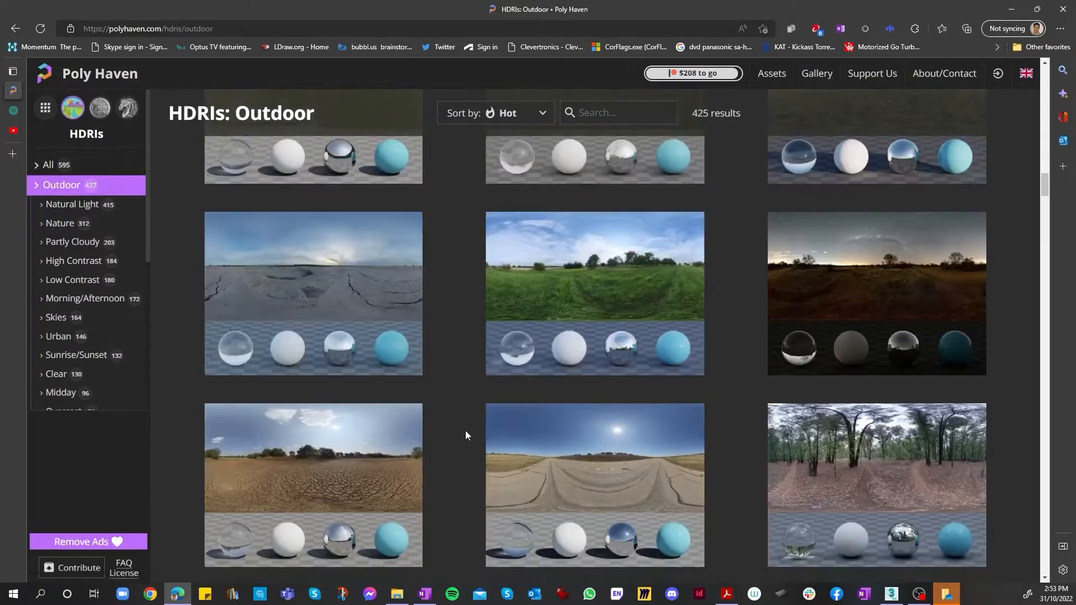
scroll(466, 435, down, 10)
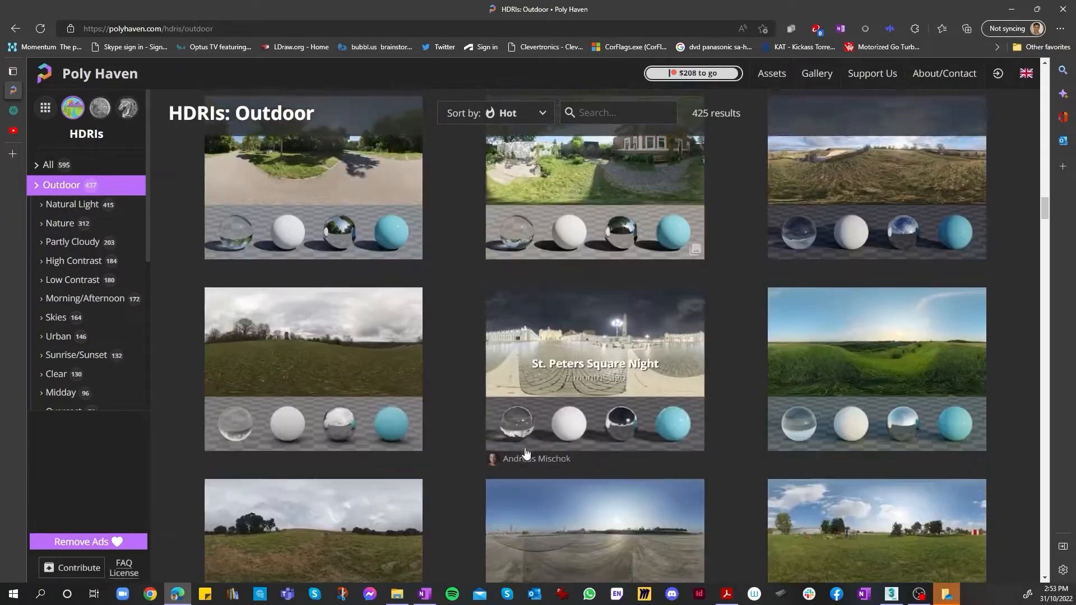
scroll(504, 431, down, 5)
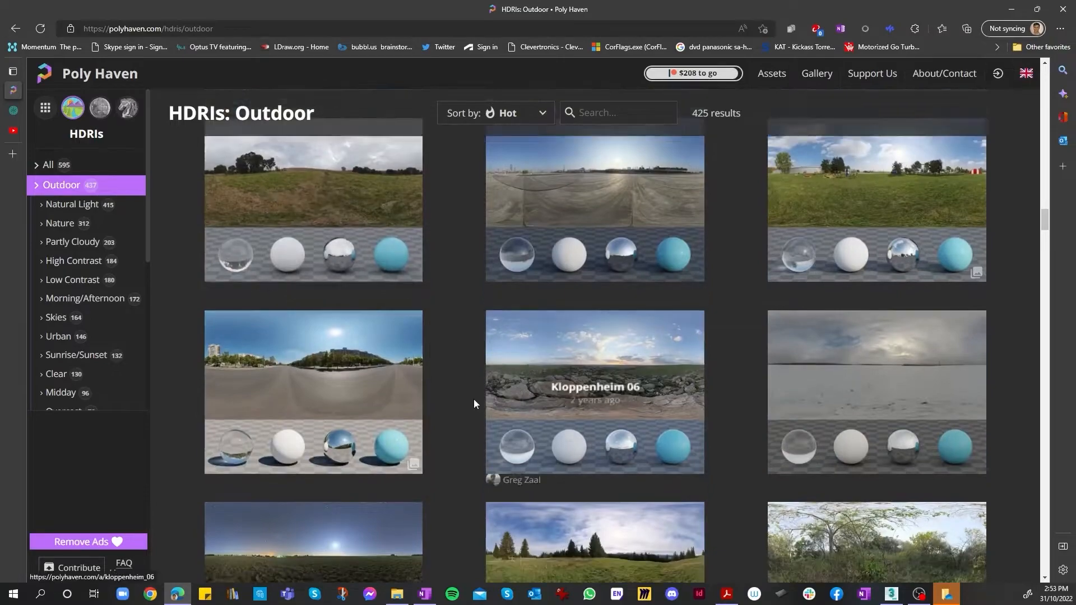
scroll(465, 392, down, 10)
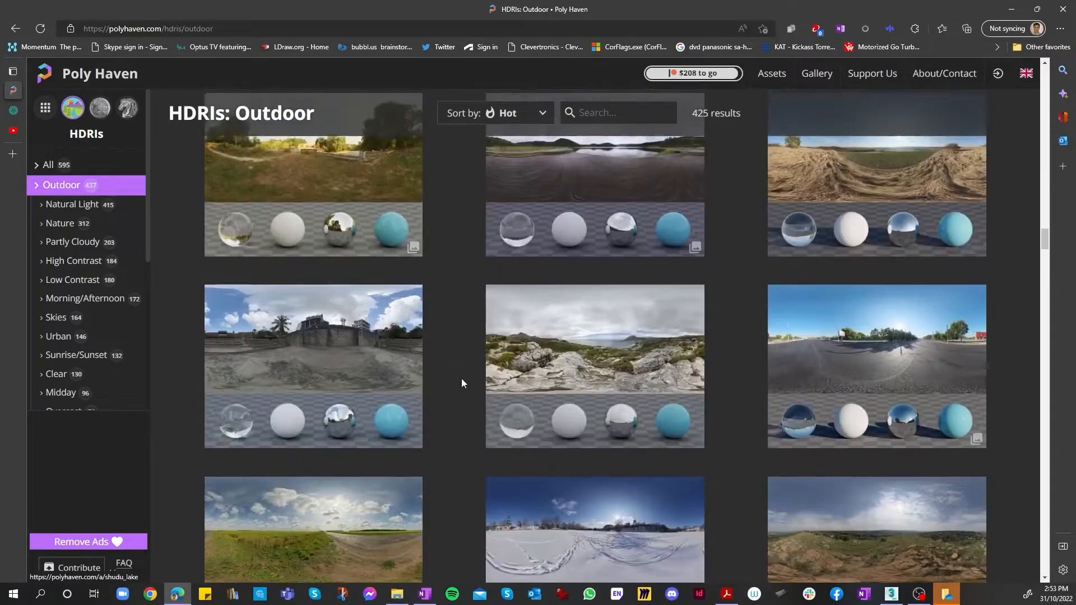
scroll(461, 384, down, 10)
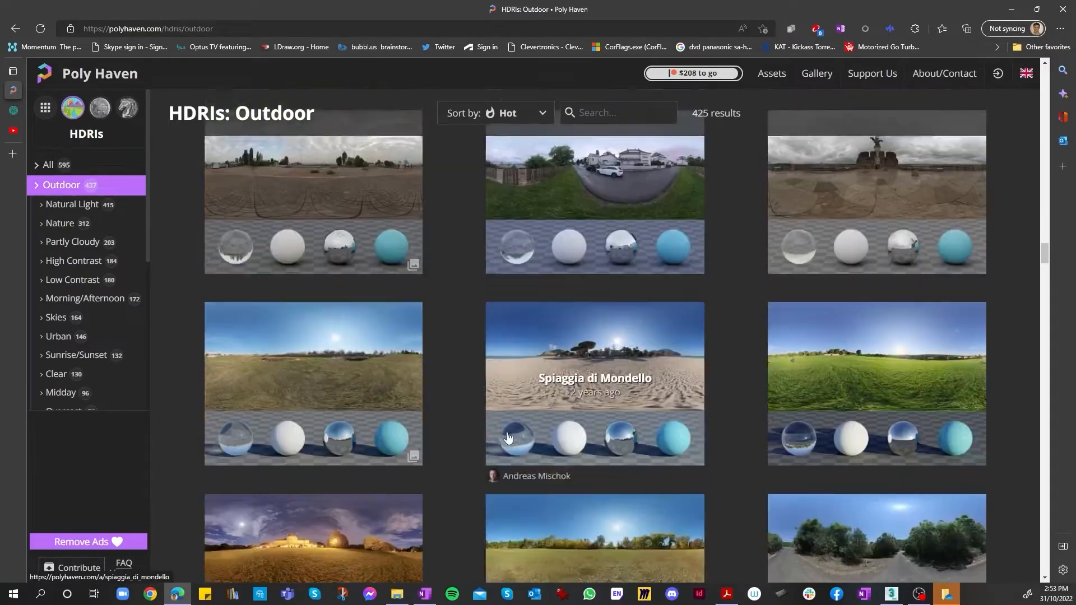
scroll(487, 429, down, 10)
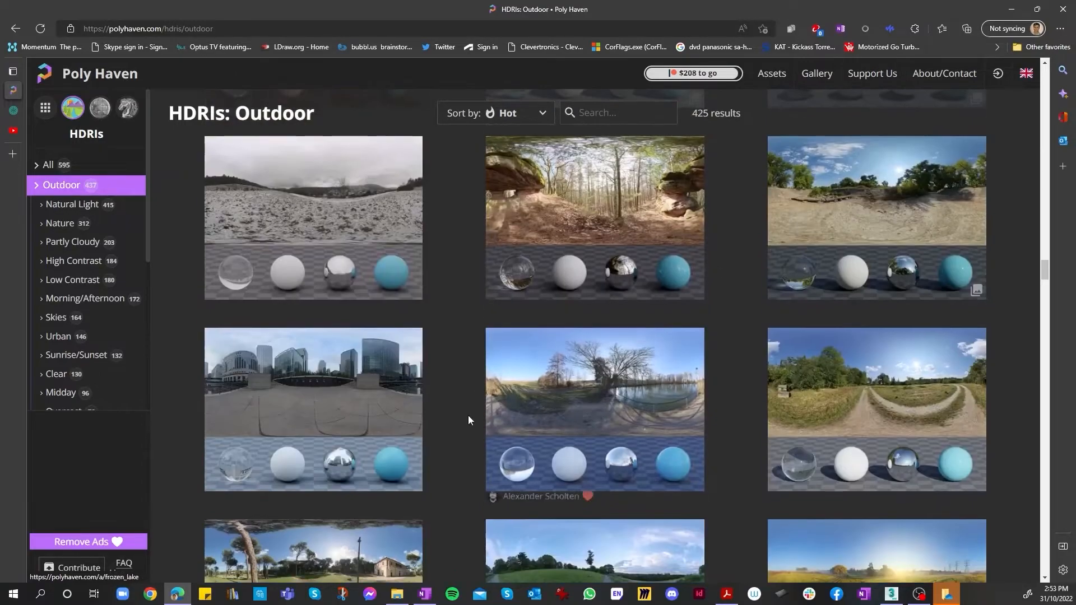
scroll(468, 419, down, 10)
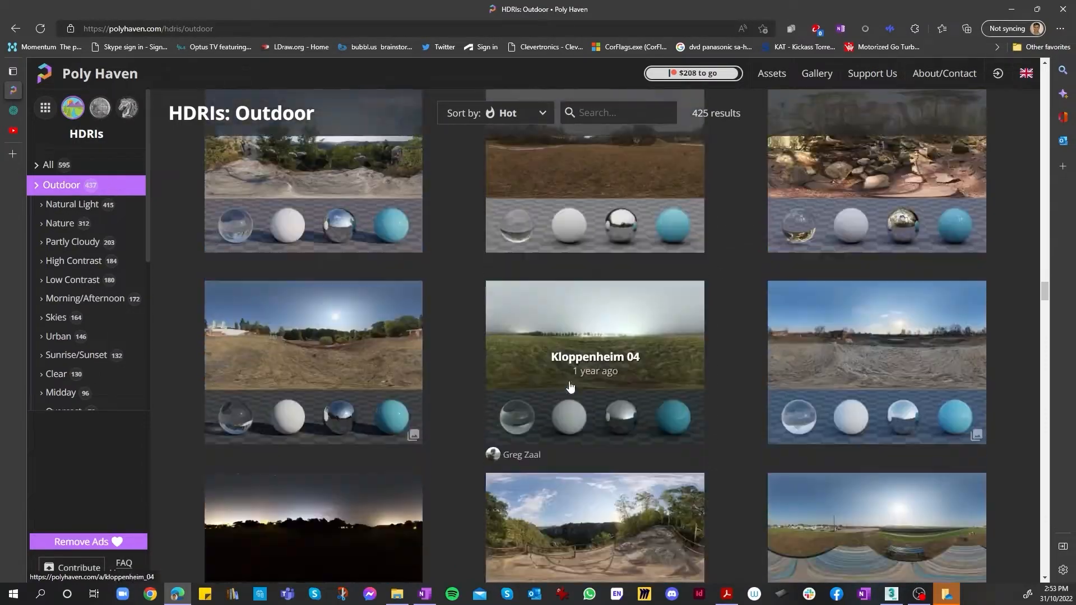
scroll(570, 386, down, 10)
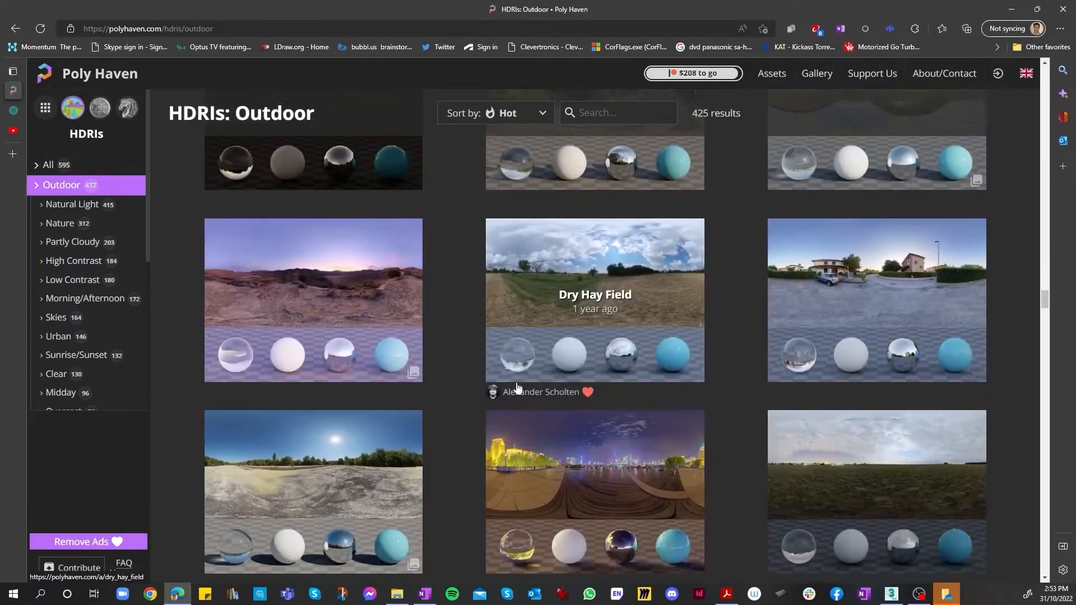
scroll(519, 388, down, 10)
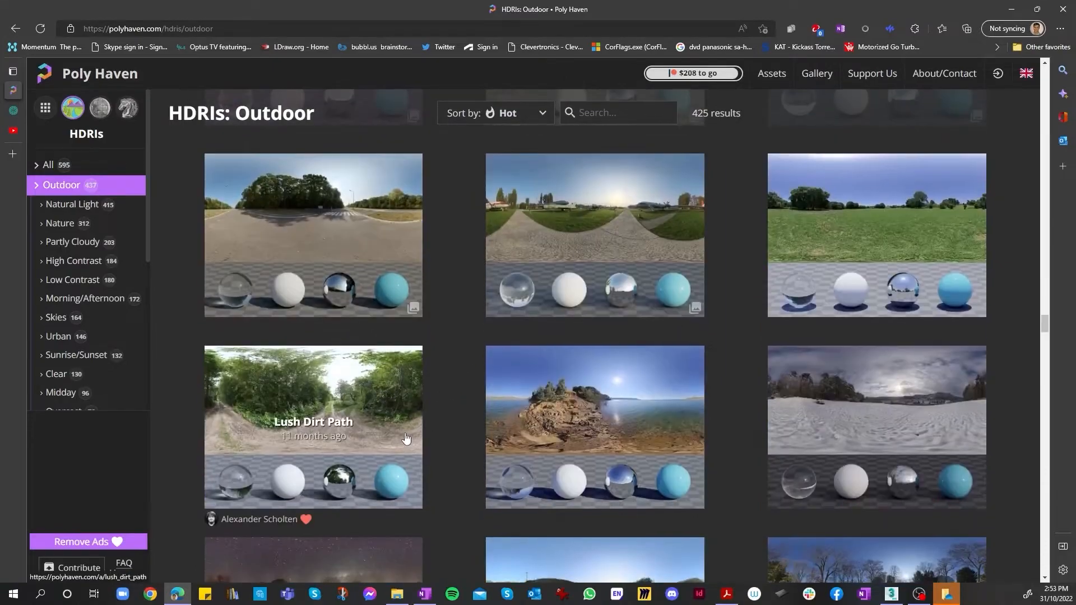
scroll(406, 439, down, 10)
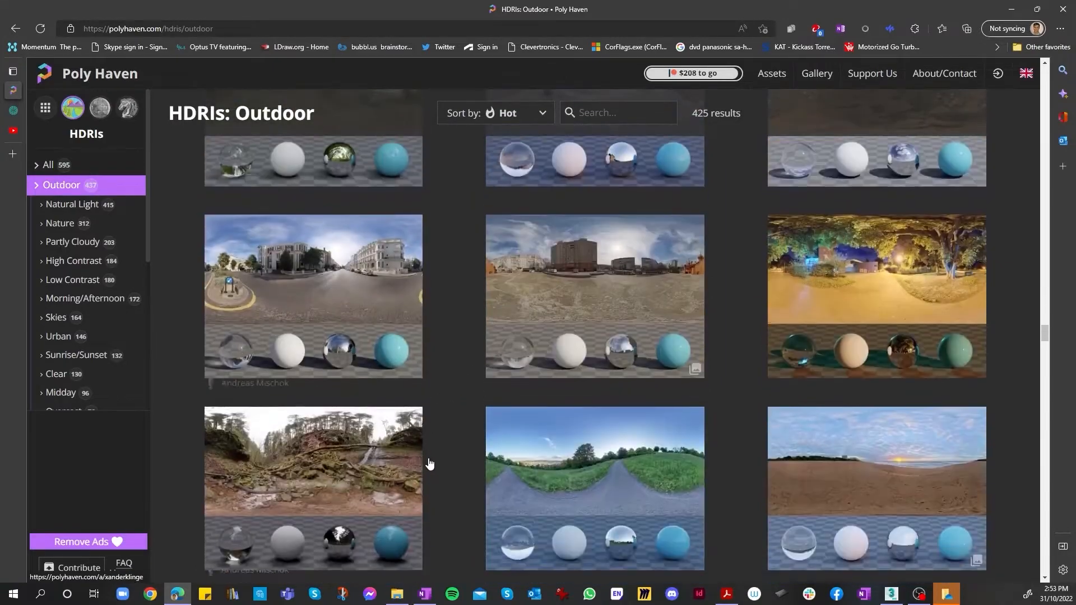
scroll(504, 443, down, 10)
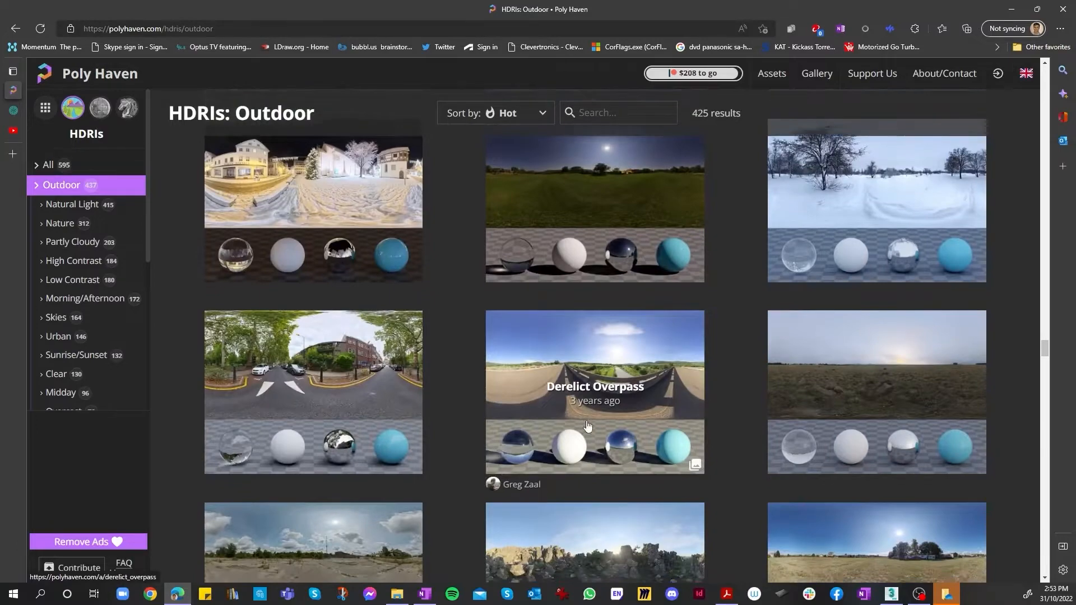
scroll(588, 427, down, 5)
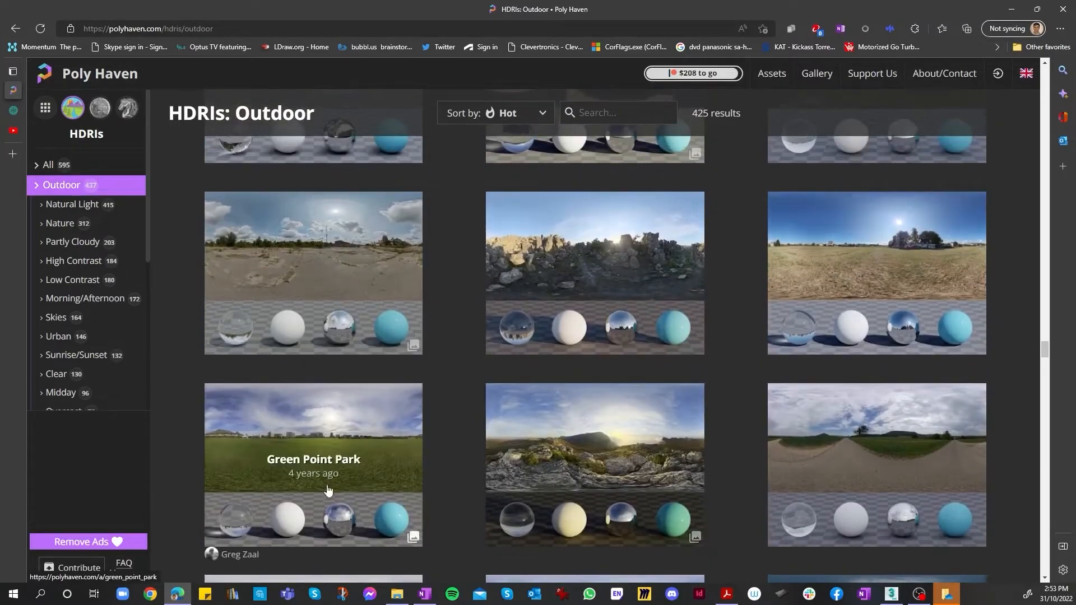
scroll(358, 487, down, 10)
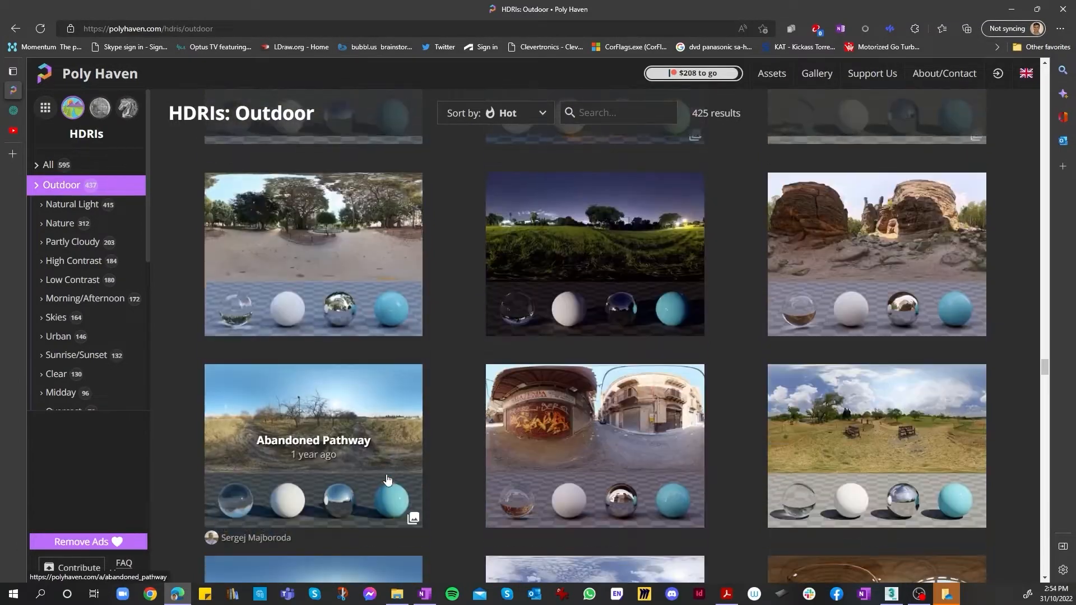
scroll(387, 479, down, 15)
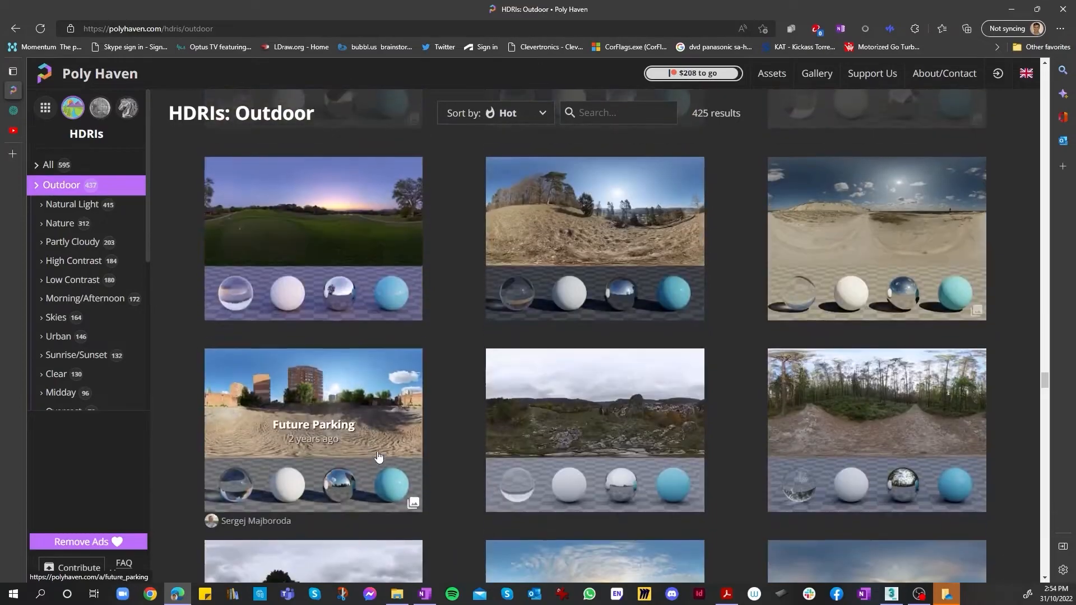
scroll(379, 458, down, 4)
scroll(524, 511, down, 15)
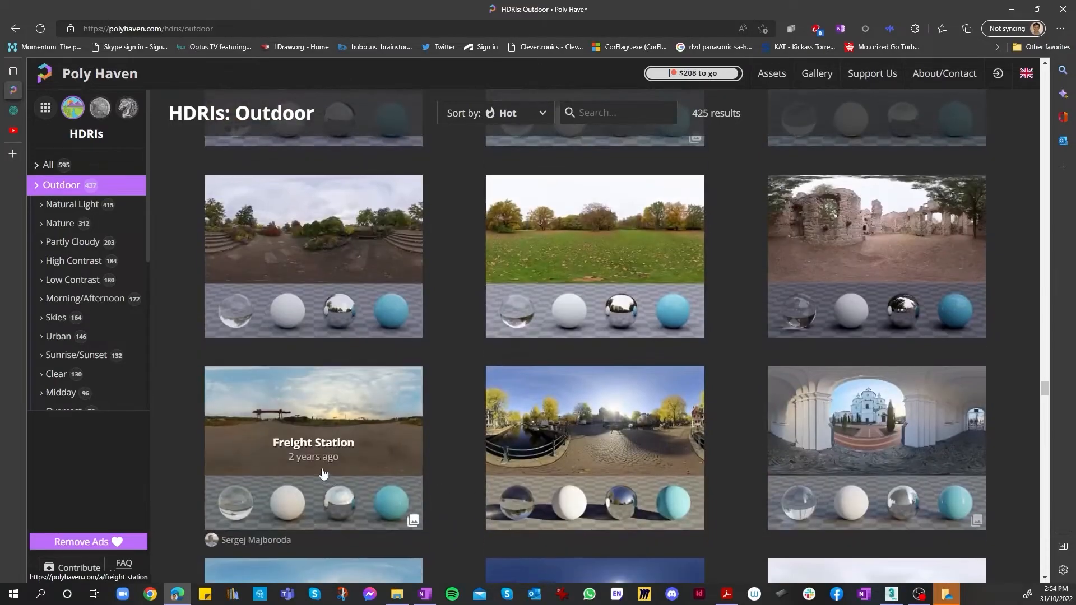
scroll(349, 466, up, 20)
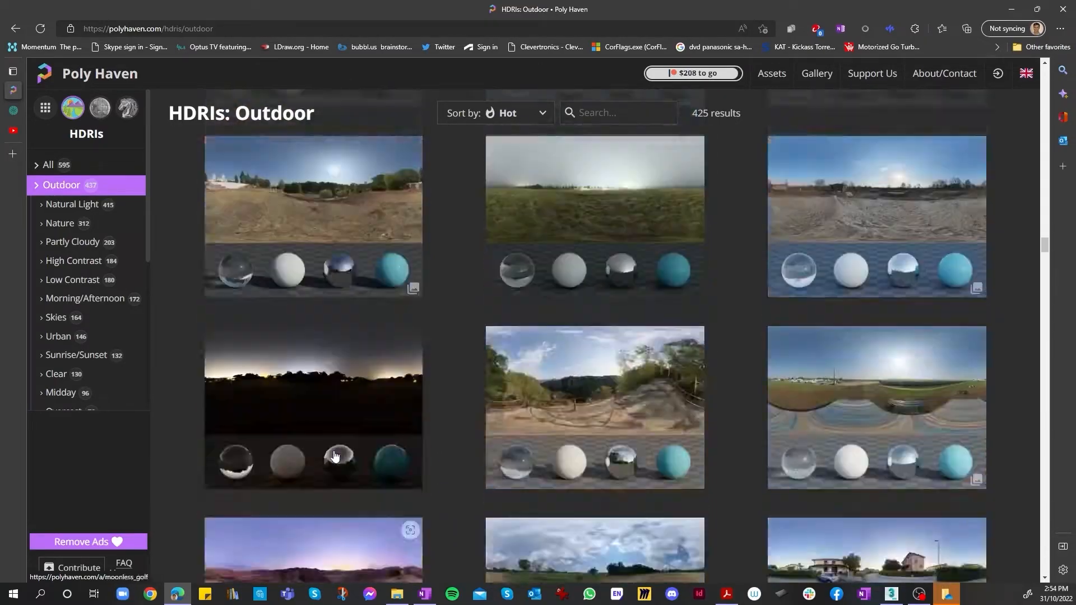
scroll(361, 473, down, 10)
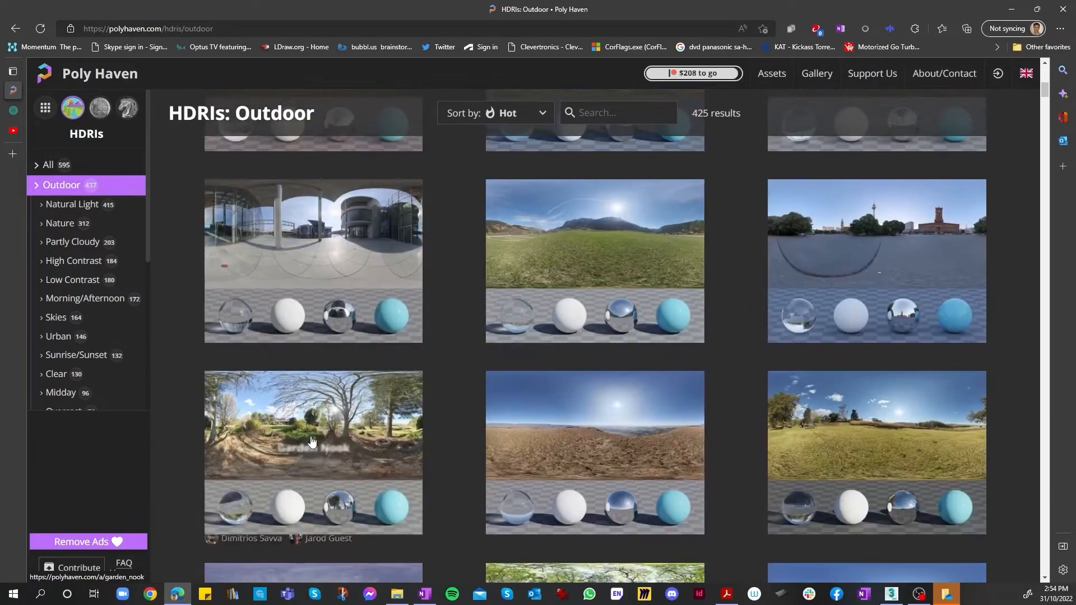
scroll(572, 255, down, 6)
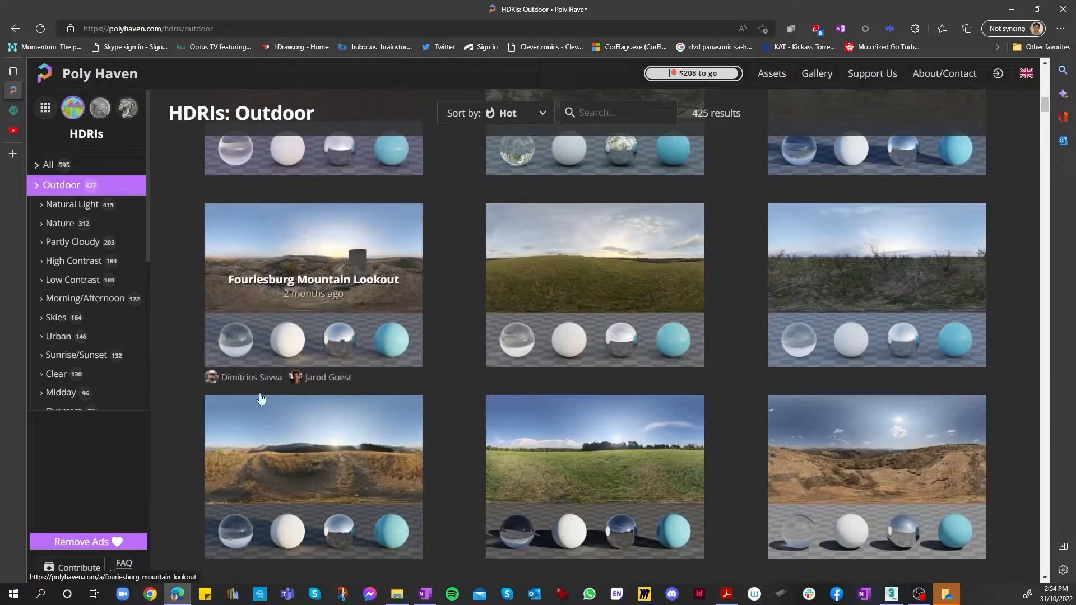
Open the Rolling Hills HDRI and download it at 2K resolution in HDR format.
click(303, 469)
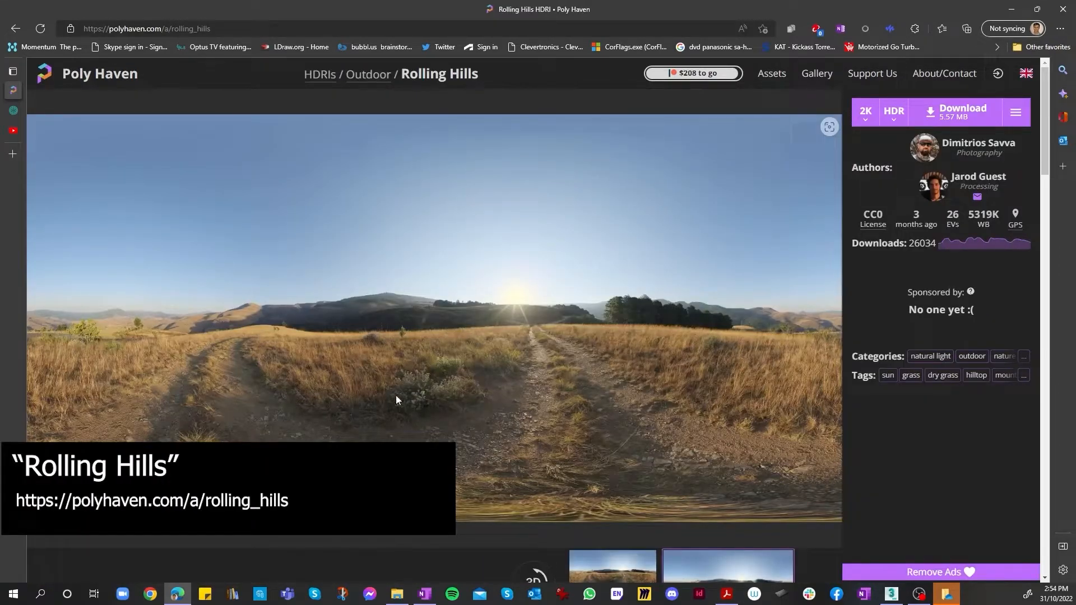
click(867, 120)
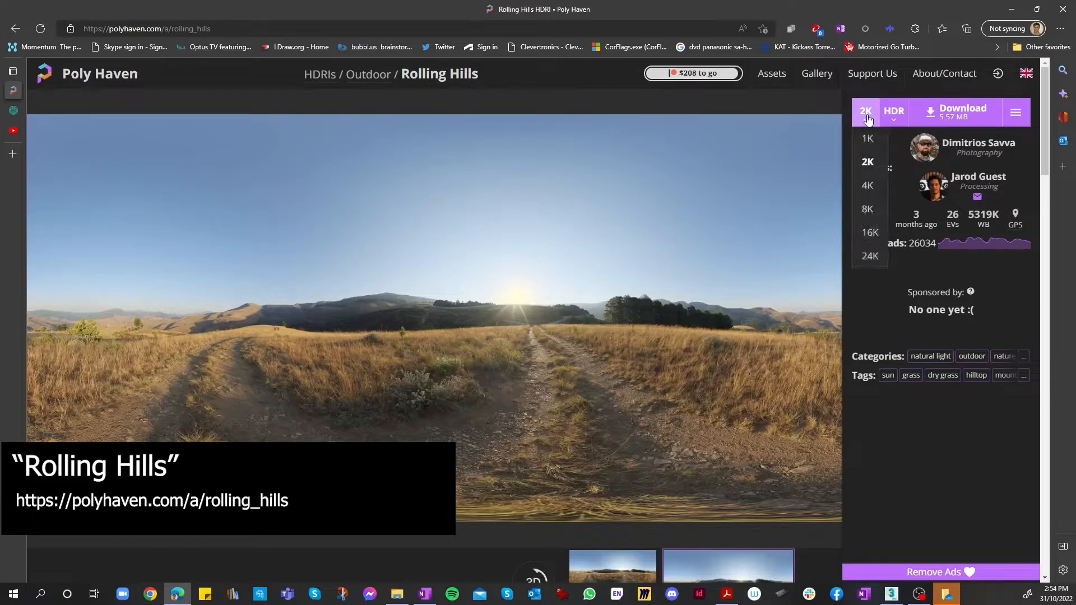
click(872, 162)
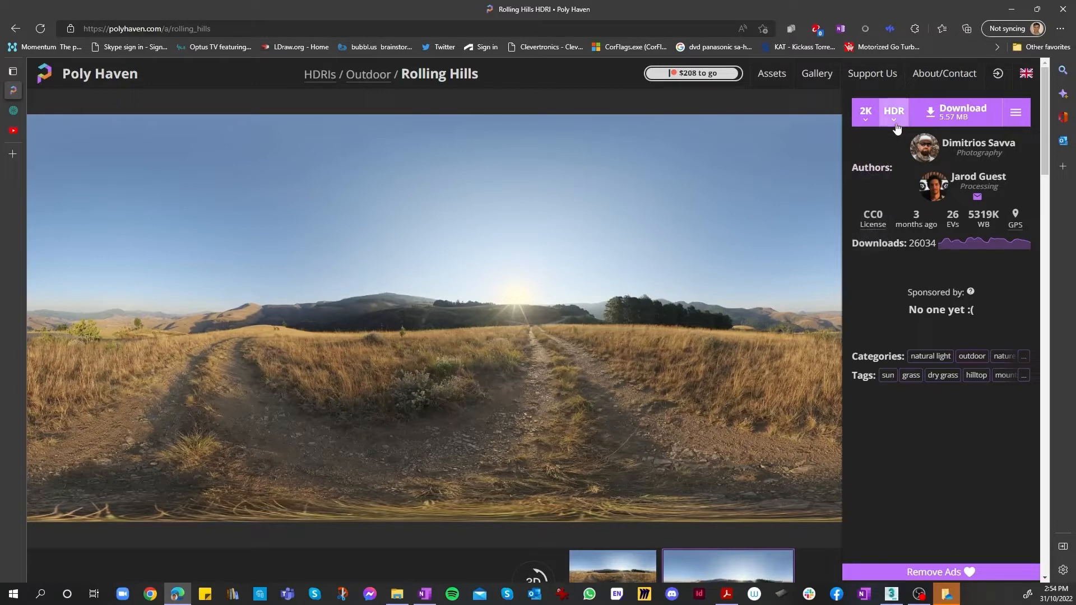
click(896, 129)
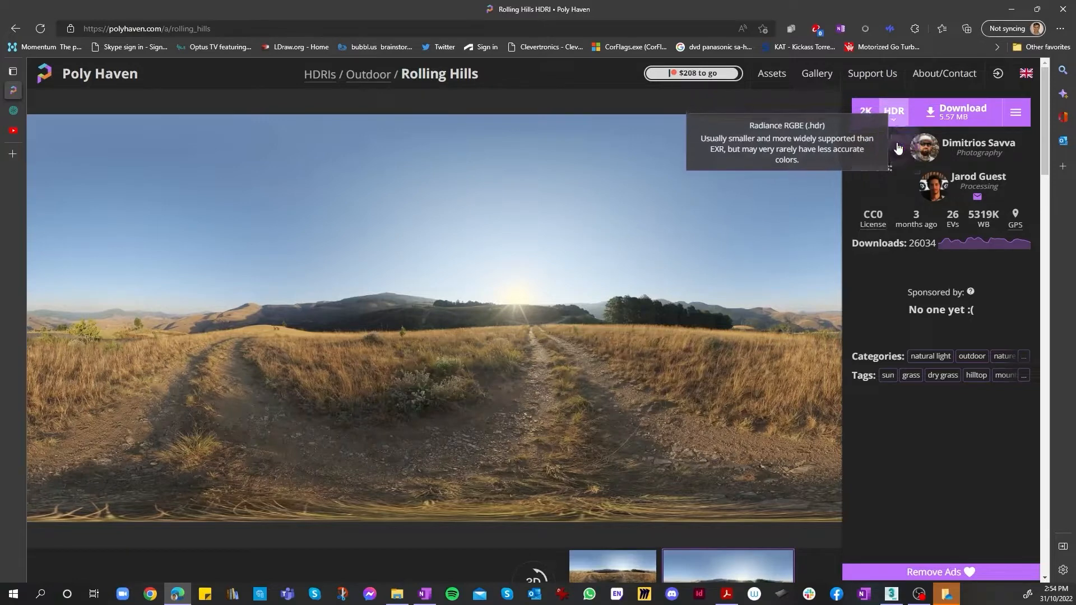
click(899, 141)
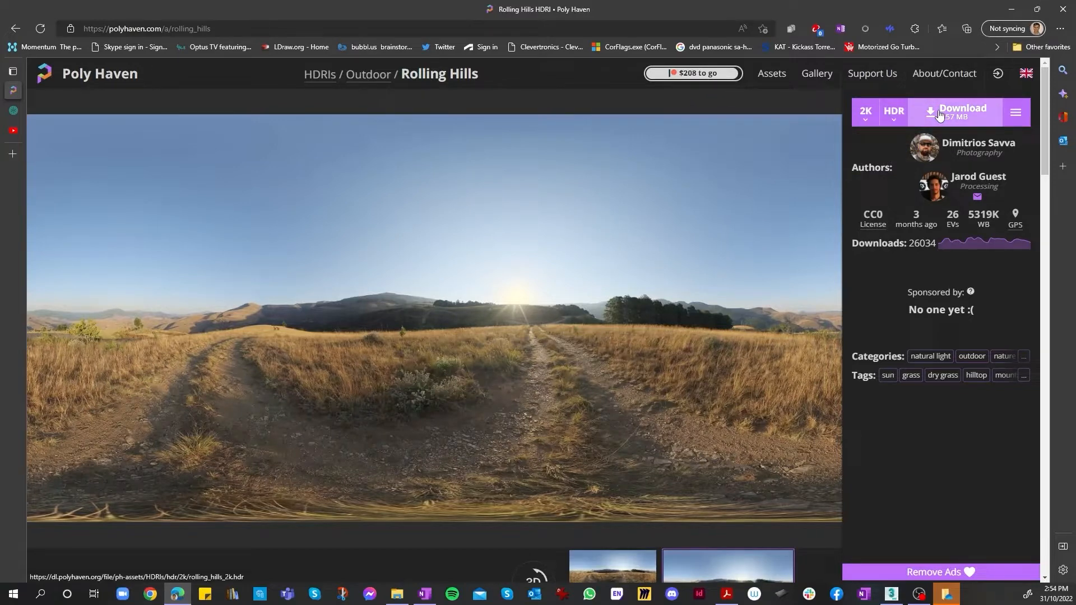
click(940, 114)
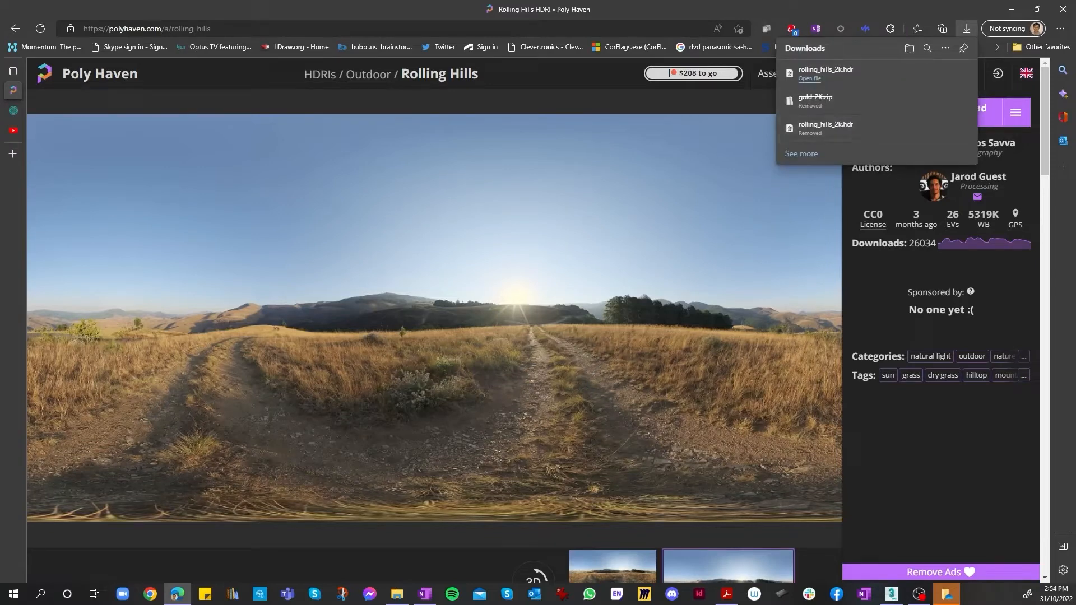
Minimise the browser and return to the map scene in 3ds Max.
click(396, 594)
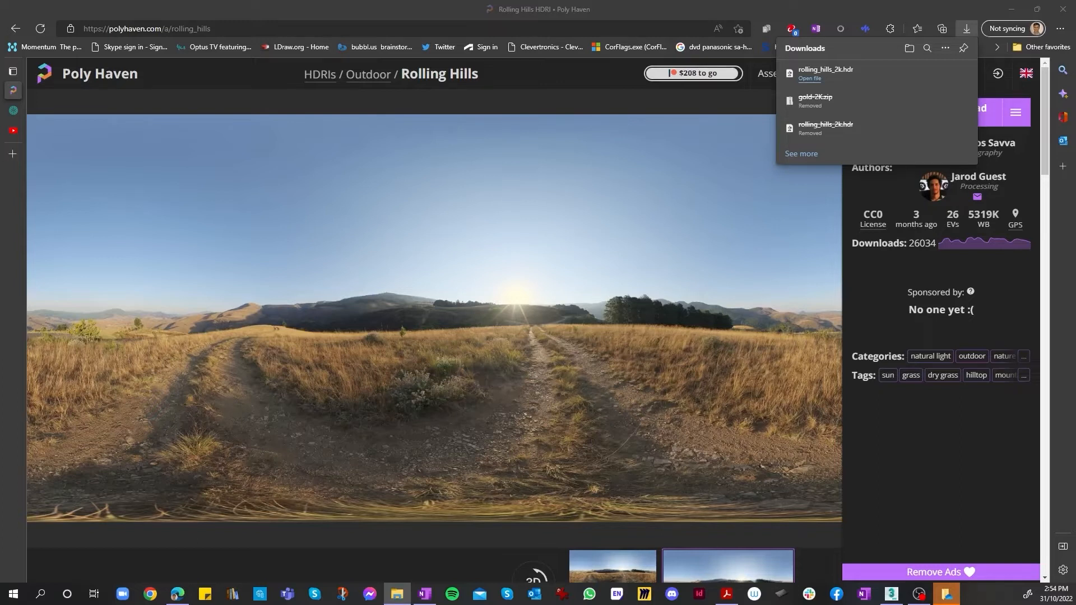
click(1012, 9)
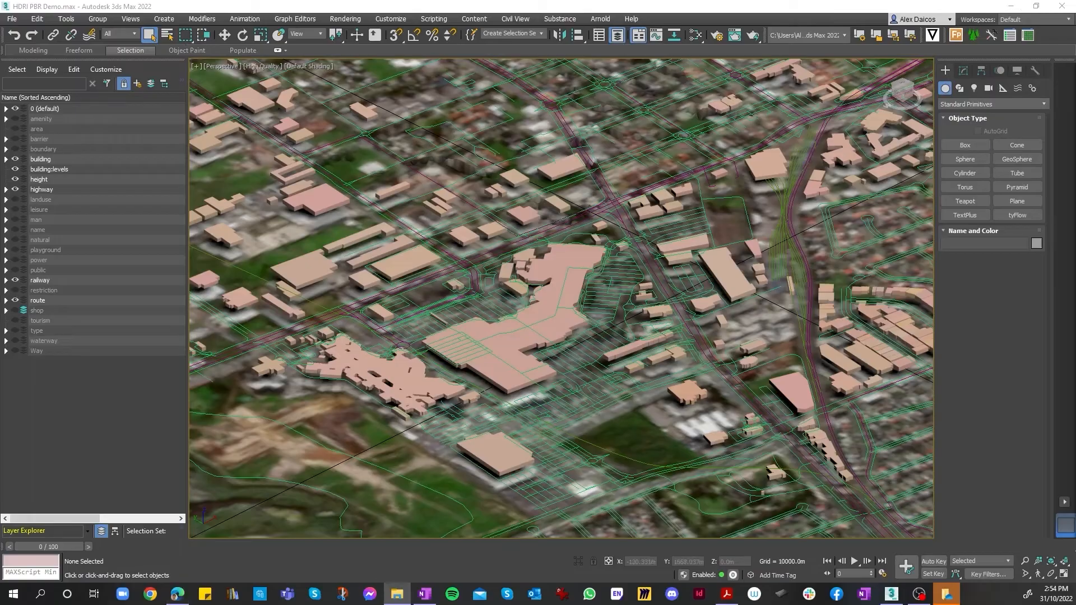
Bring up the DMoC How-to Guide #7 folder window and narrow it so the map scene stays visible beside it.
drag(1075, 135, 721, 5)
drag(379, 4, 374, 66)
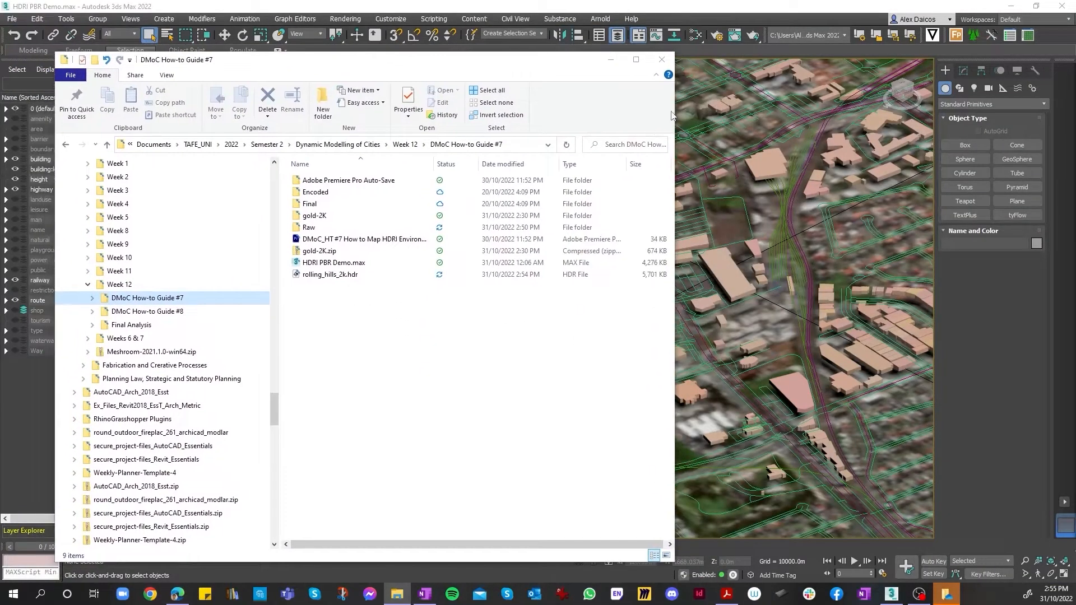
drag(677, 110, 420, 110)
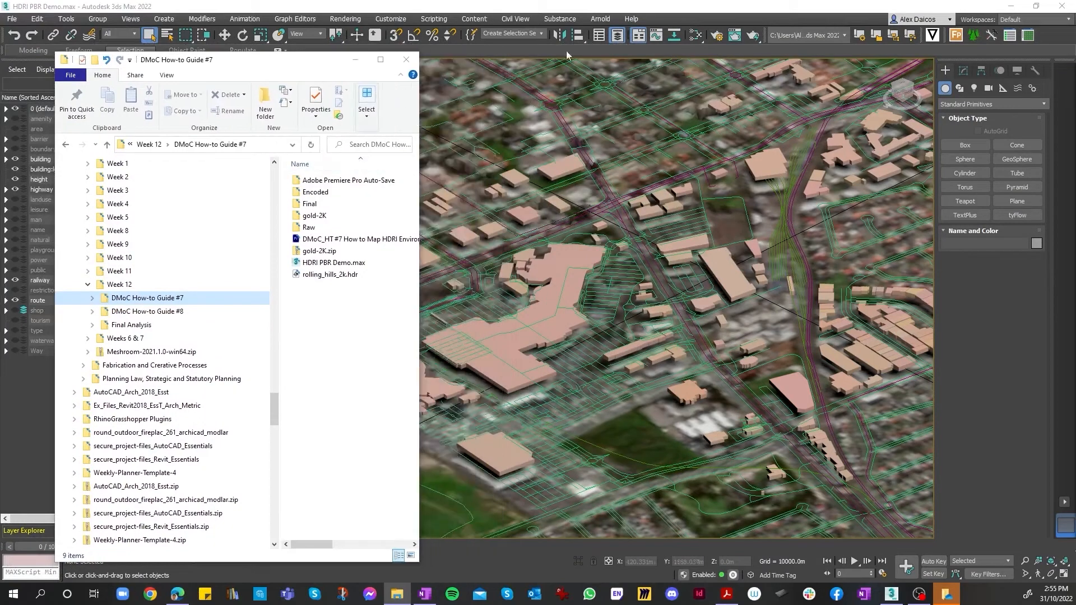
Open the Slate Material Editor and move it clear of the area used by the folder window.
click(695, 37)
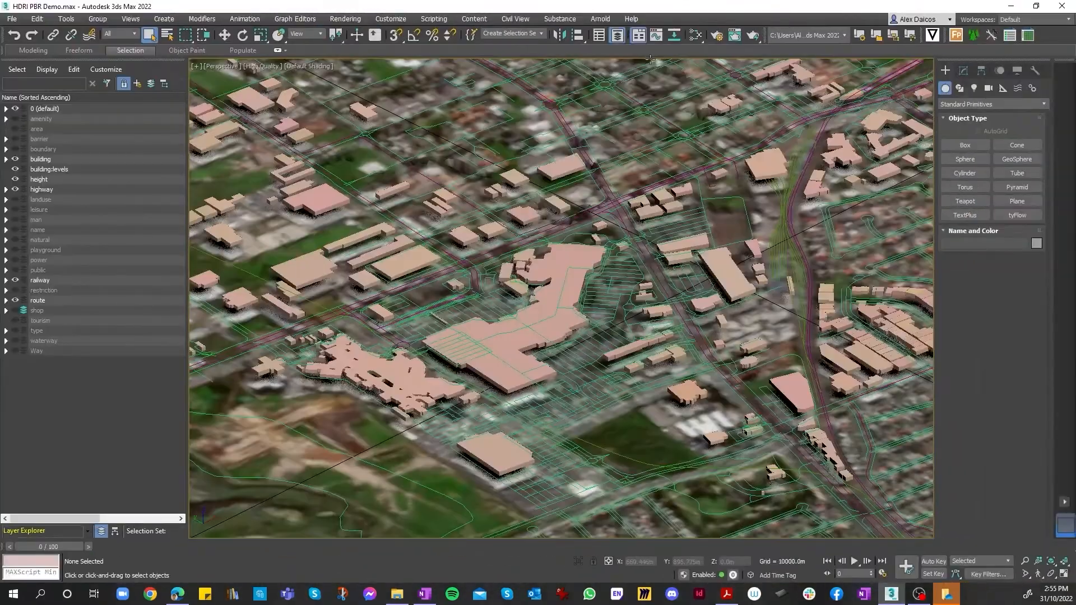
click(695, 36)
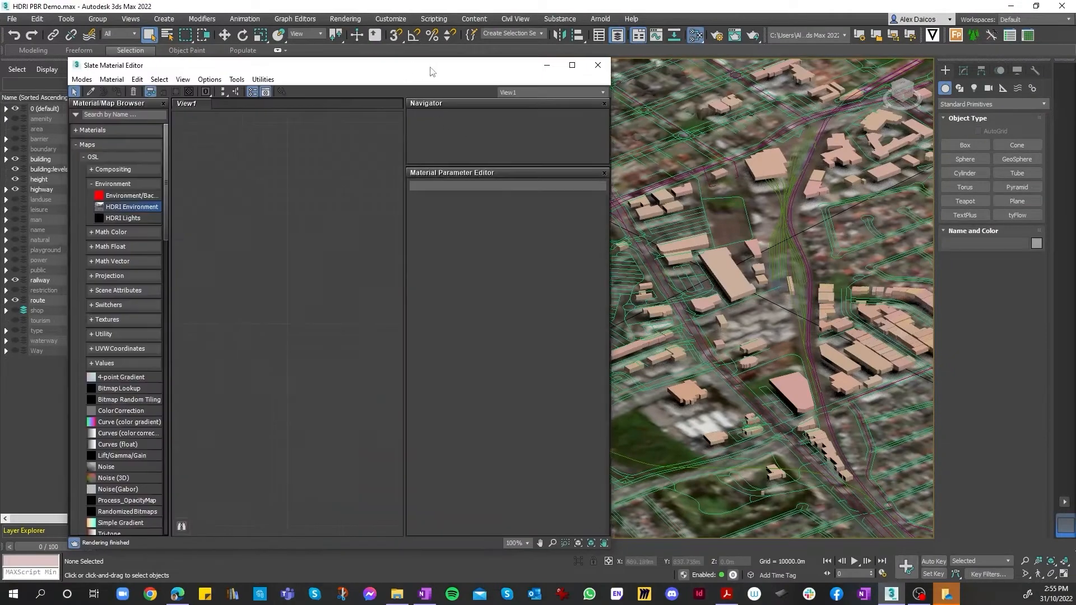
drag(421, 71, 827, 41)
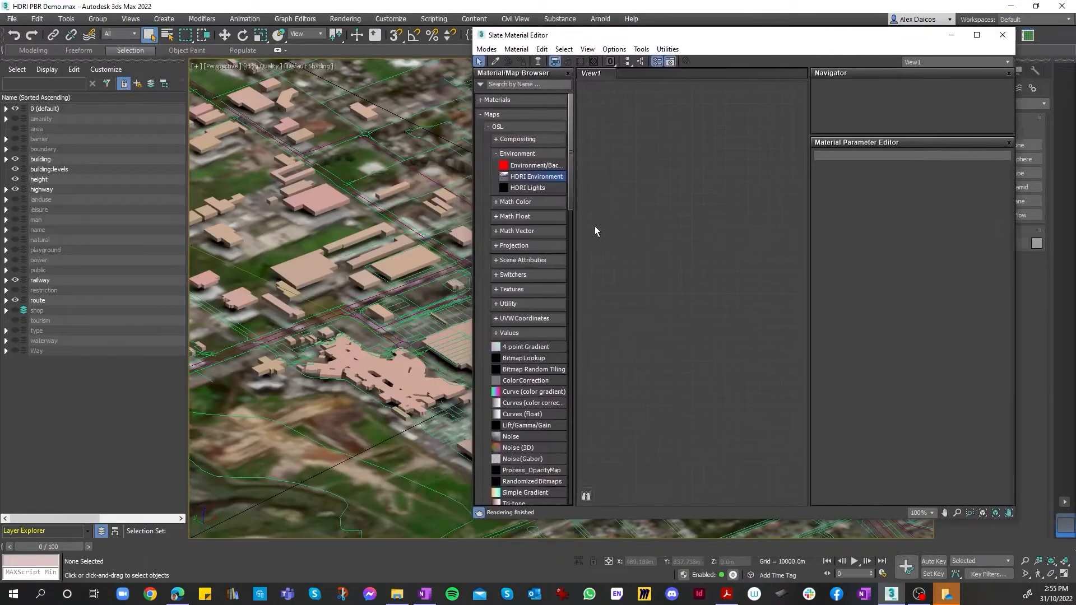
Try to bring rolling_hills_2k.hdr from the project folder into the material view as a bitmap node, and delete that node.
click(397, 594)
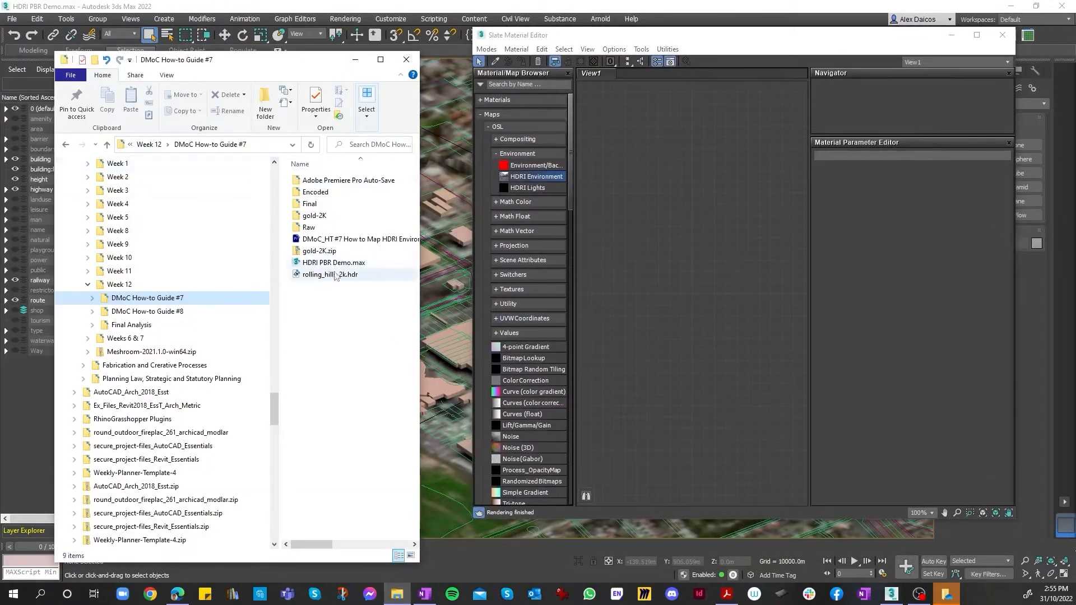
drag(334, 280, 674, 232)
scroll(567, 249, down, 1)
scroll(679, 241, up, 1)
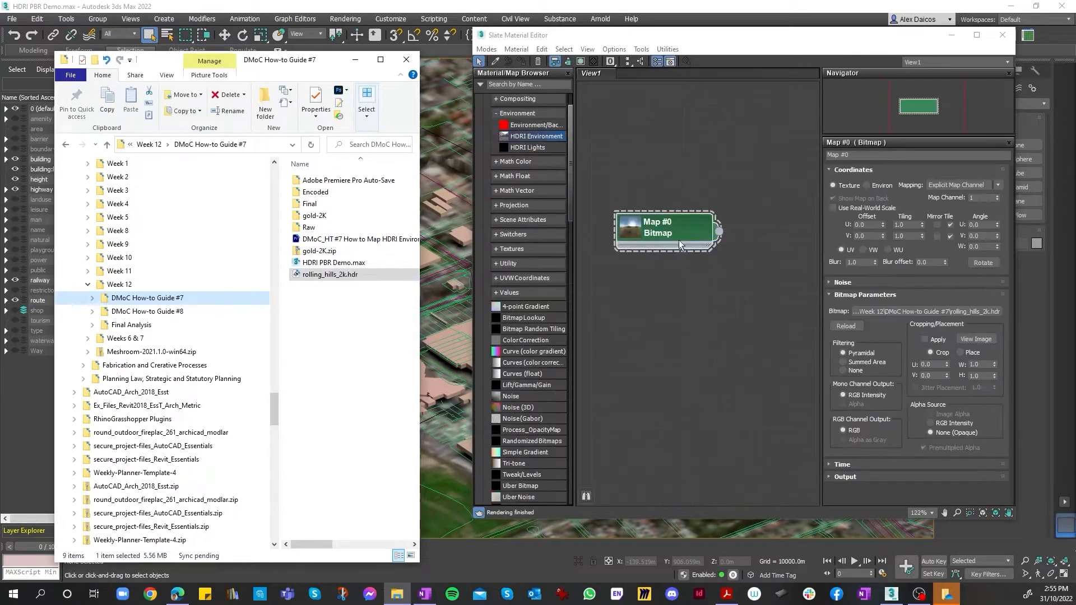
scroll(680, 242, down, 1)
scroll(684, 242, up, 2)
click(685, 242)
drag(706, 242, 707, 257)
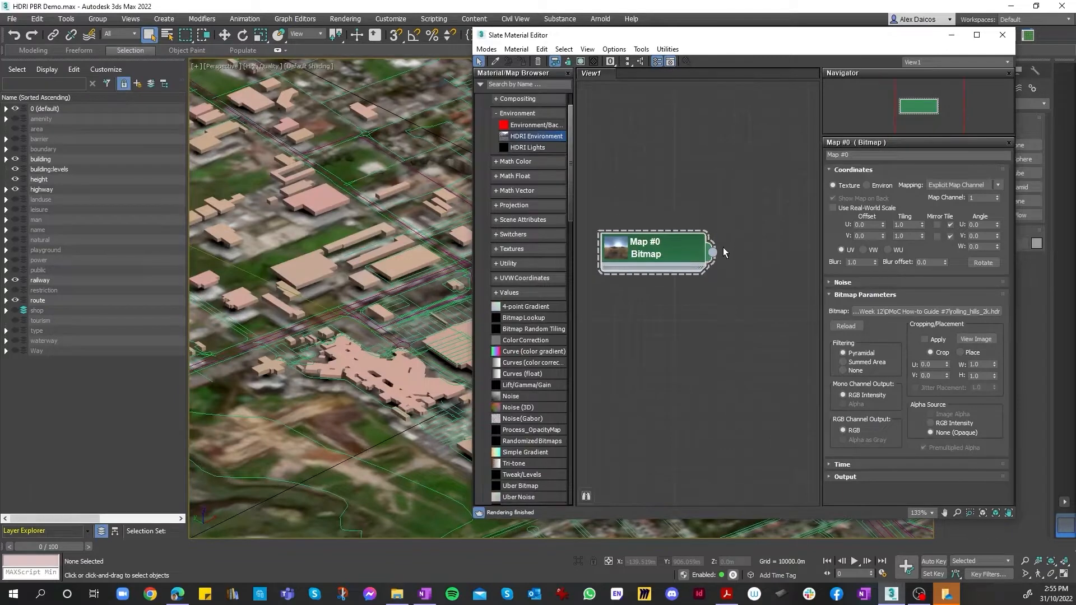
key(Delete)
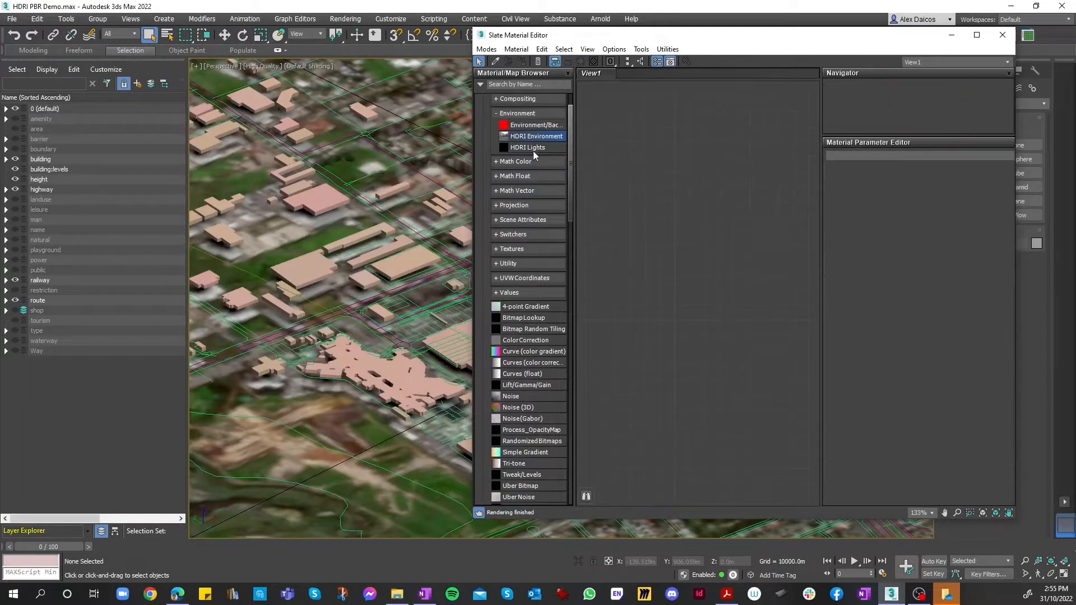
drag(648, 170, 668, 209)
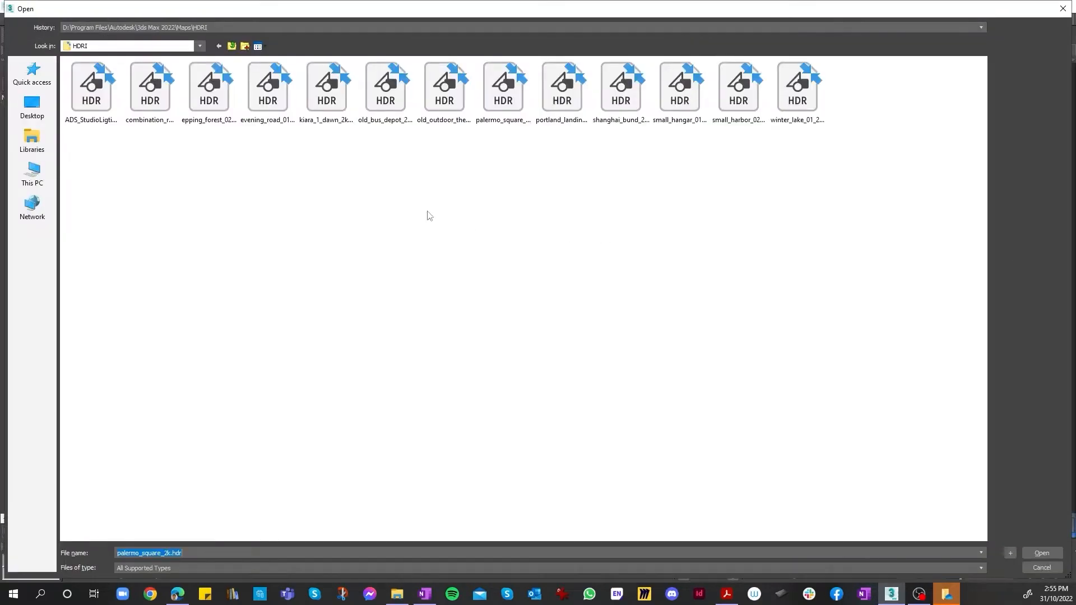
click(1070, 11)
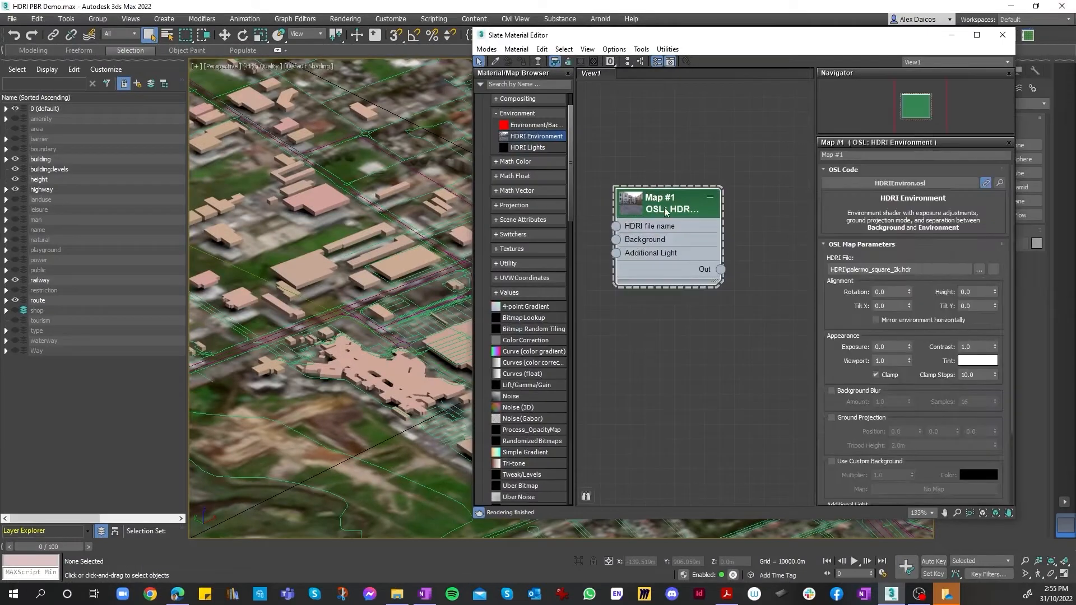
key(Delete)
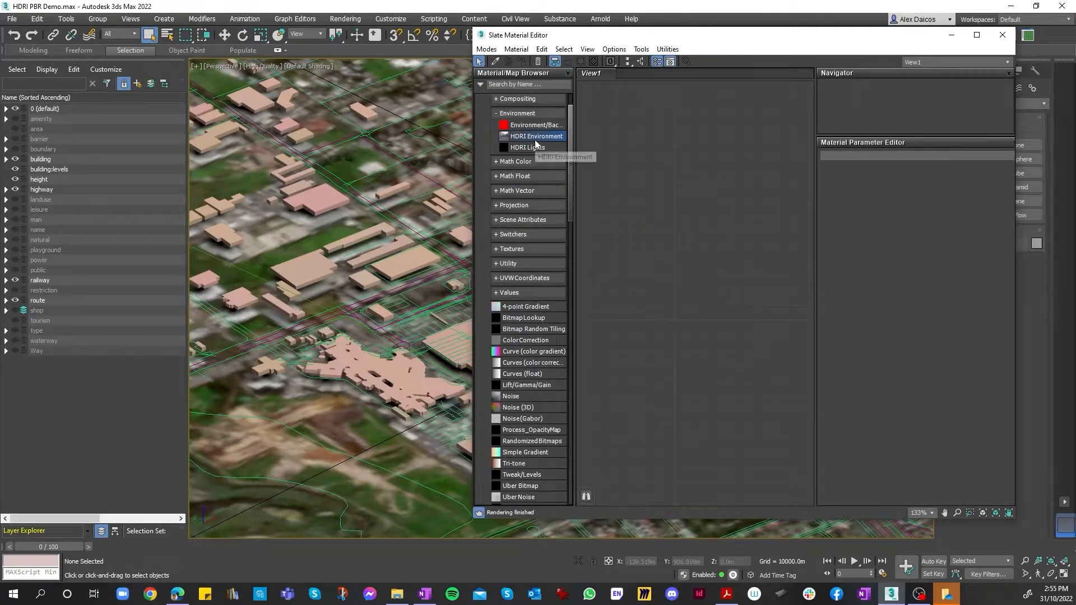
Add an OSL HDRI Environment map to the material view, using rolling_hills_2k.hdr from the DMoC How-to Guide #7 folder.
scroll(535, 149, down, 2)
scroll(513, 174, up, 3)
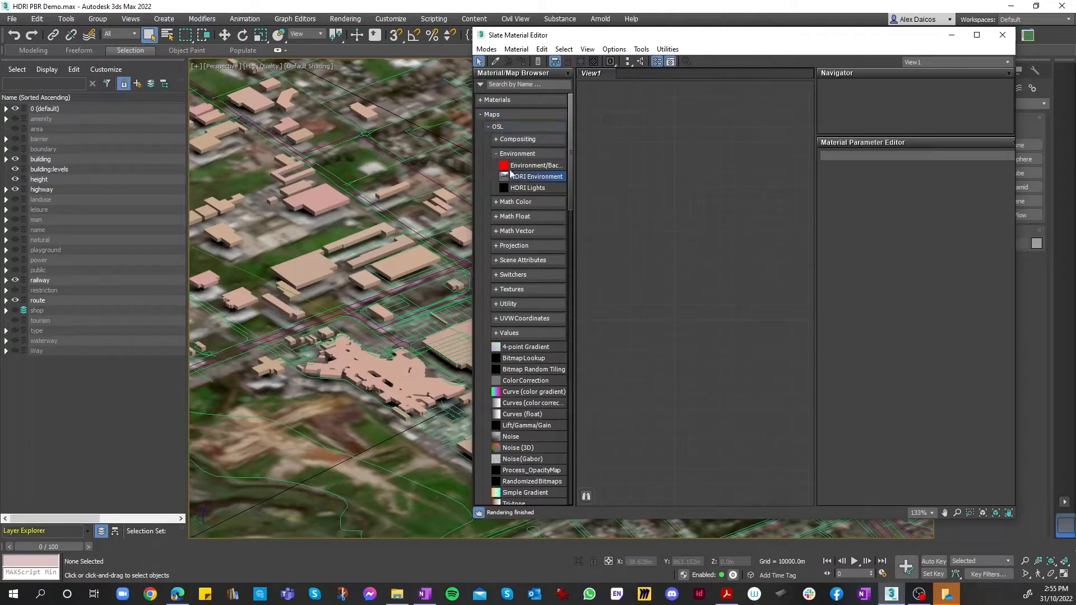
drag(525, 179, 651, 212)
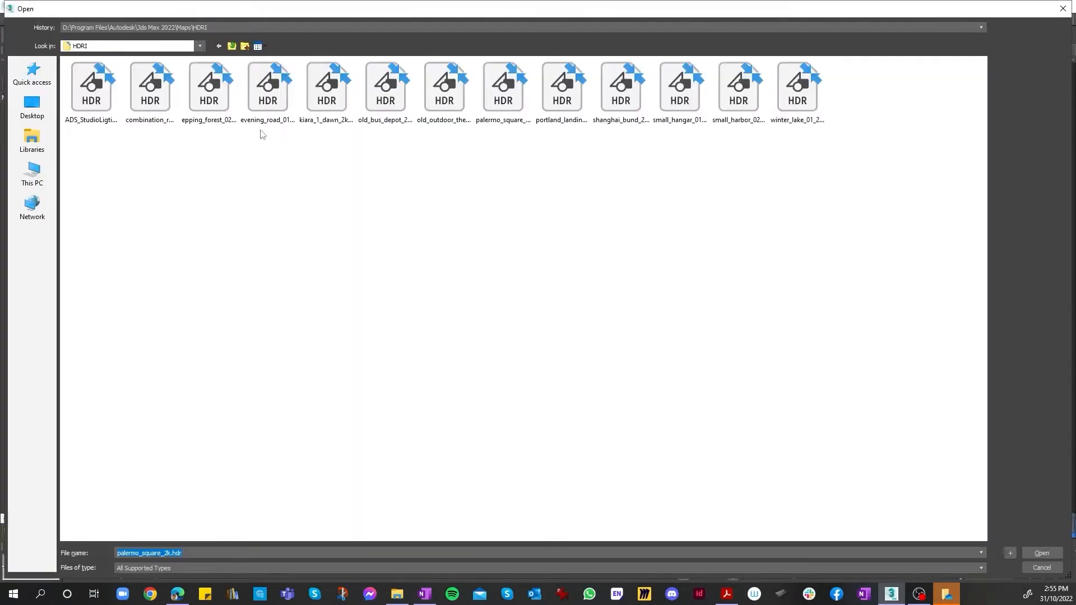
click(232, 46)
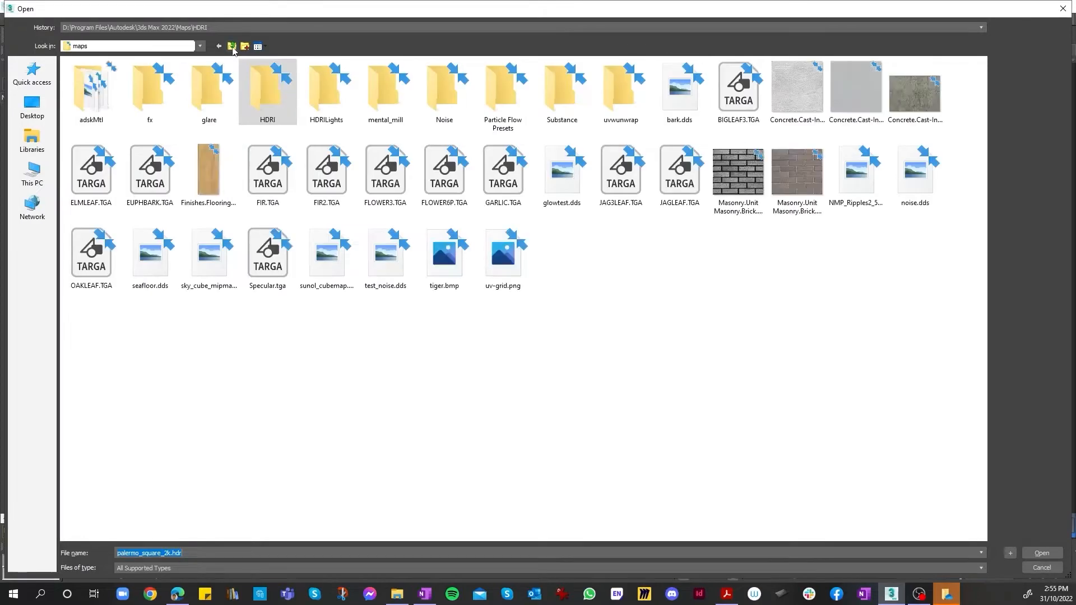
click(42, 81)
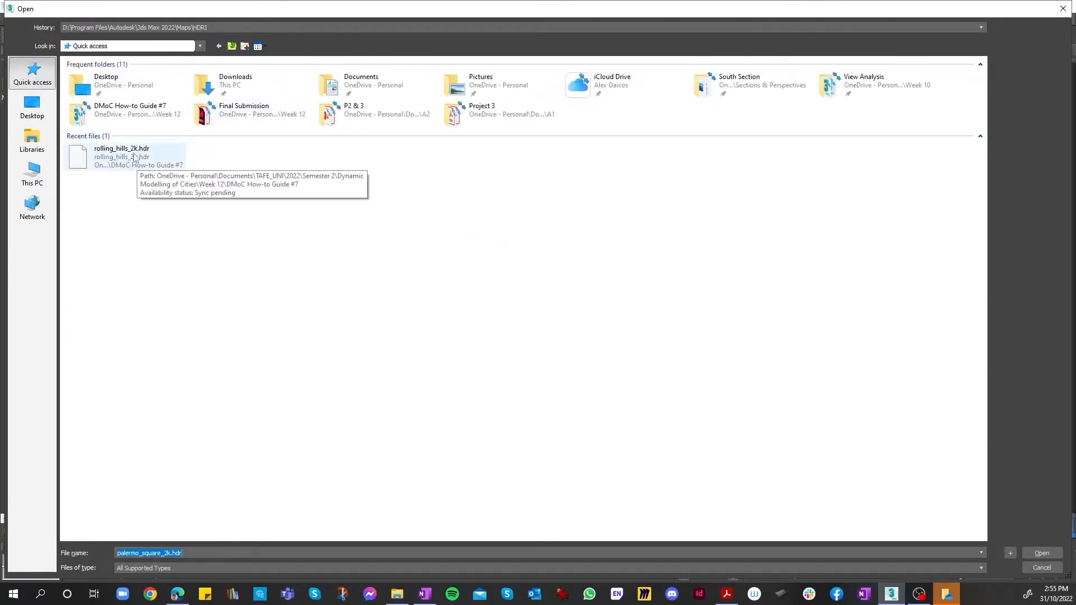
double_click(132, 112)
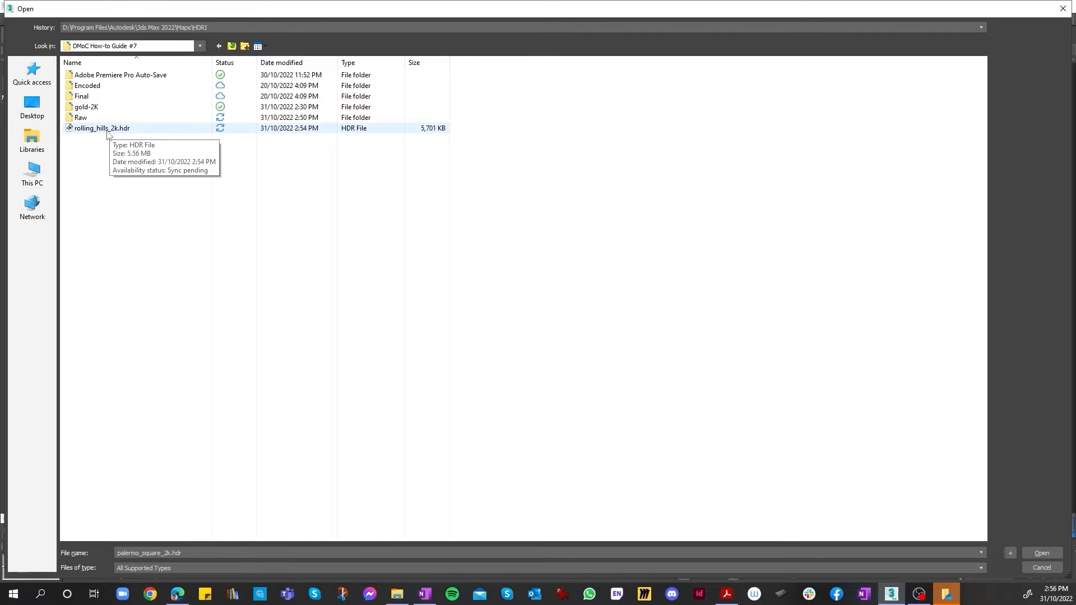
click(107, 128)
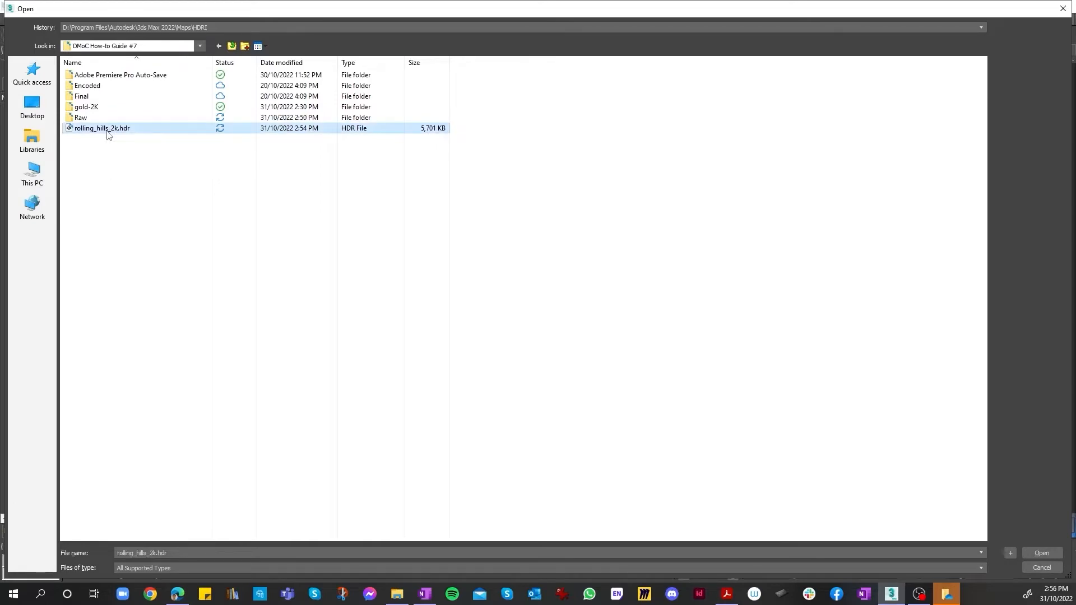
double_click(107, 132)
scroll(667, 225, down, 2)
scroll(698, 241, up, 4)
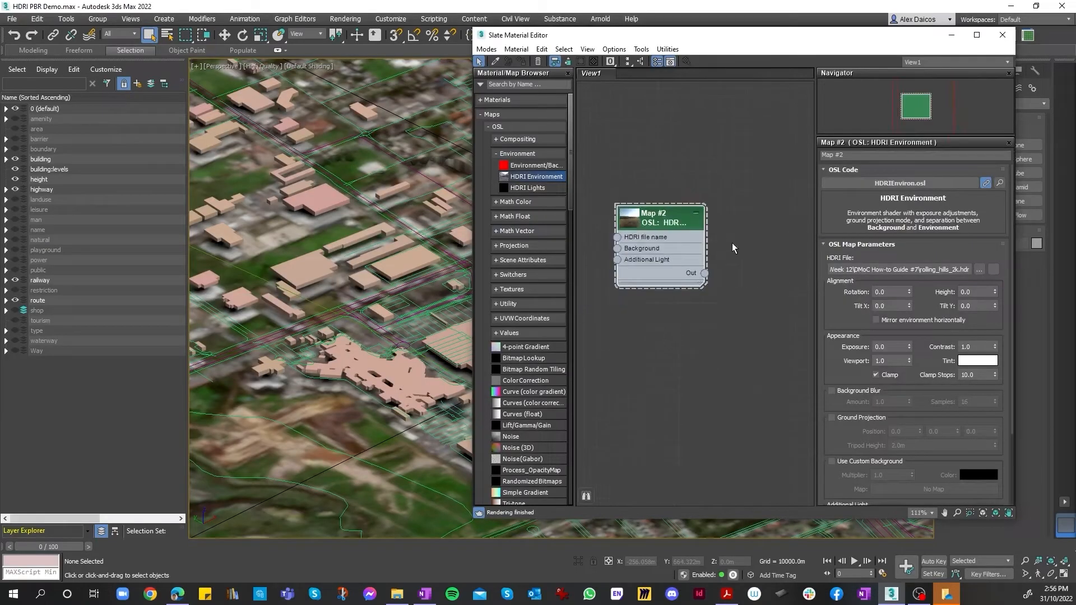
drag(699, 240, 664, 244)
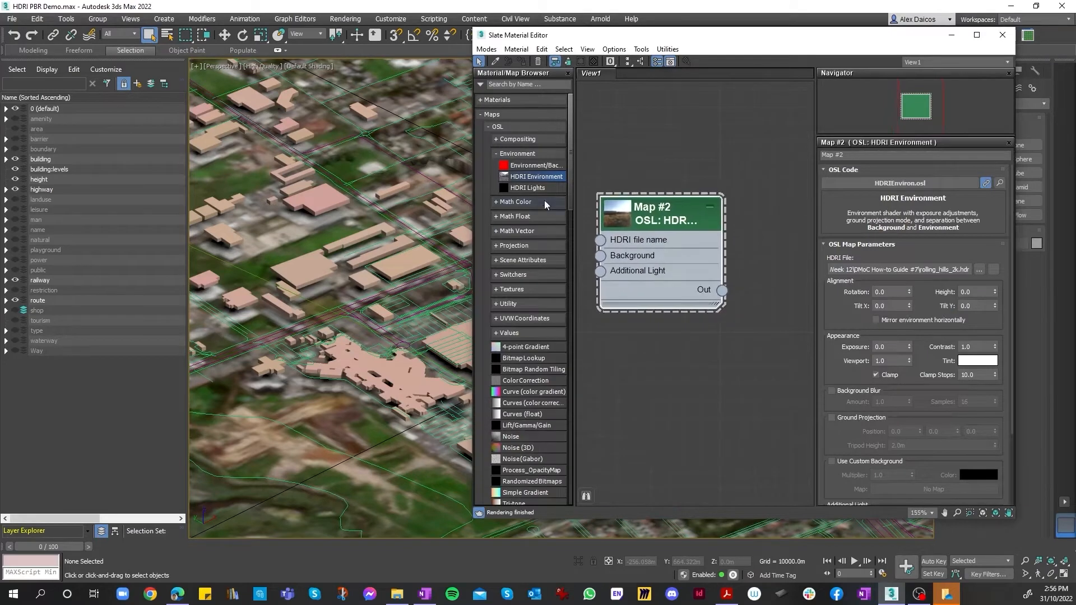
Add a second OSL HDRI Environment node beside the first, dismissing the file selection to keep its default HDRI.
scroll(535, 185, down, 3)
scroll(698, 252, down, 2)
scroll(715, 196, up, 2)
scroll(524, 192, up, 3)
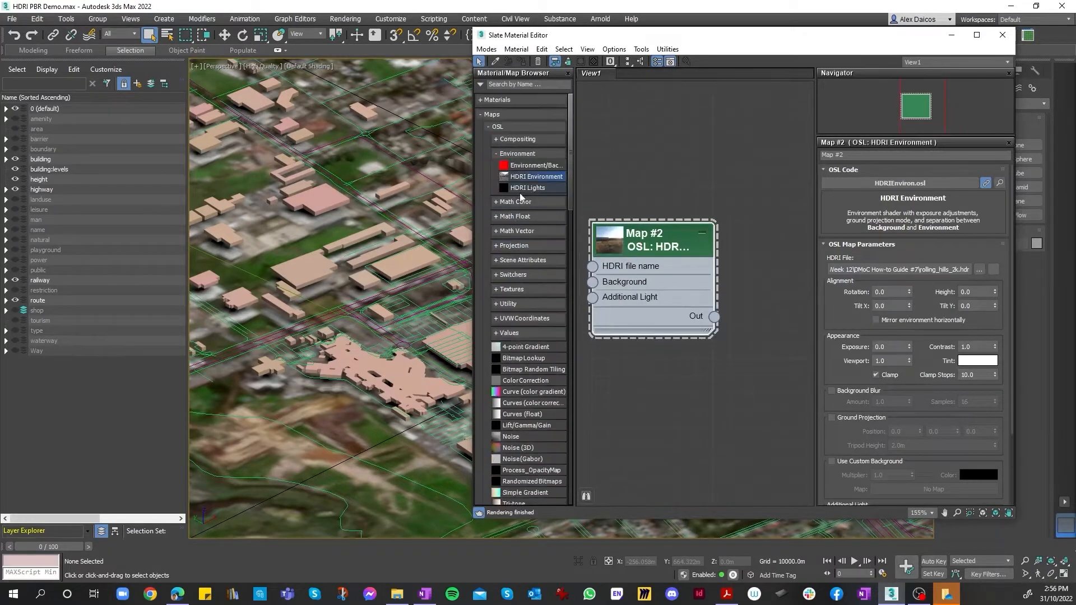
drag(728, 244, 786, 268)
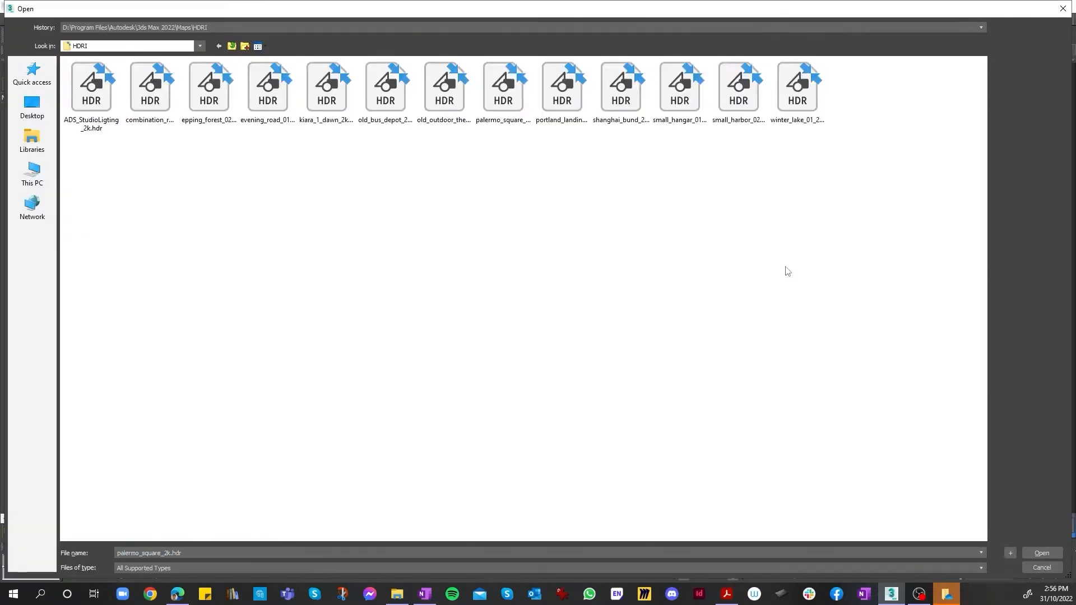
click(1063, 6)
scroll(751, 268, down, 4)
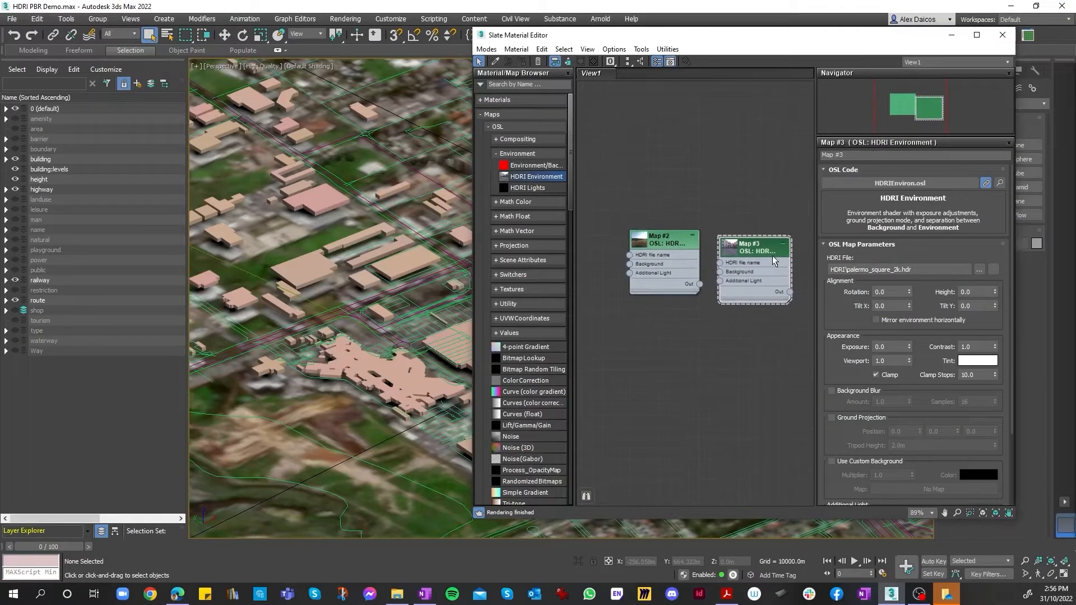
scroll(771, 260, up, 4)
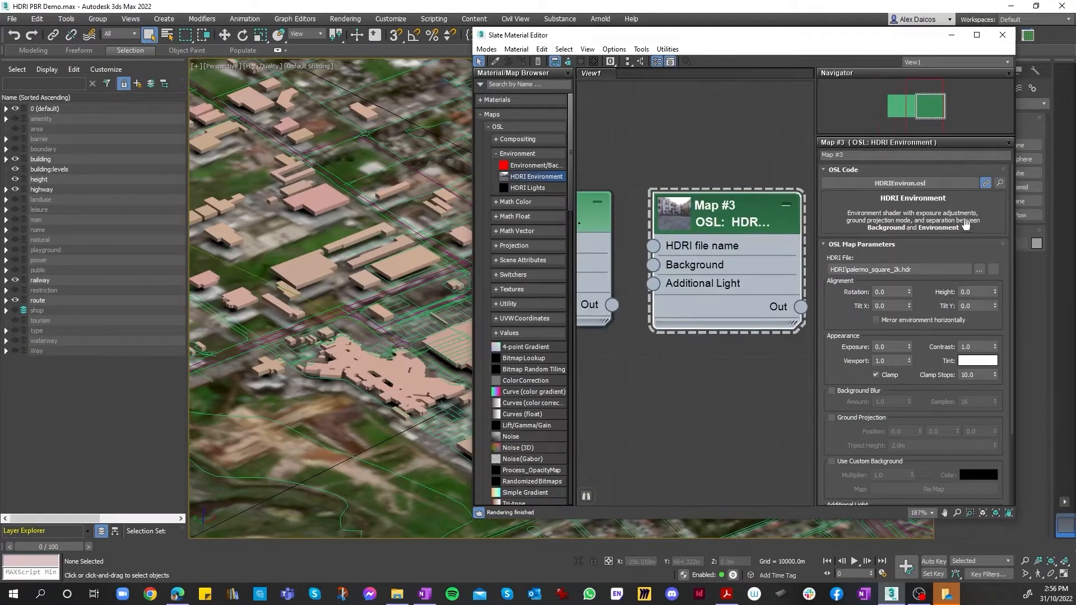
Set the second HDRI Environment node's file to rolling_hills_2k.hdr through its HDRI File parameter, and delete this duplicate node.
click(979, 271)
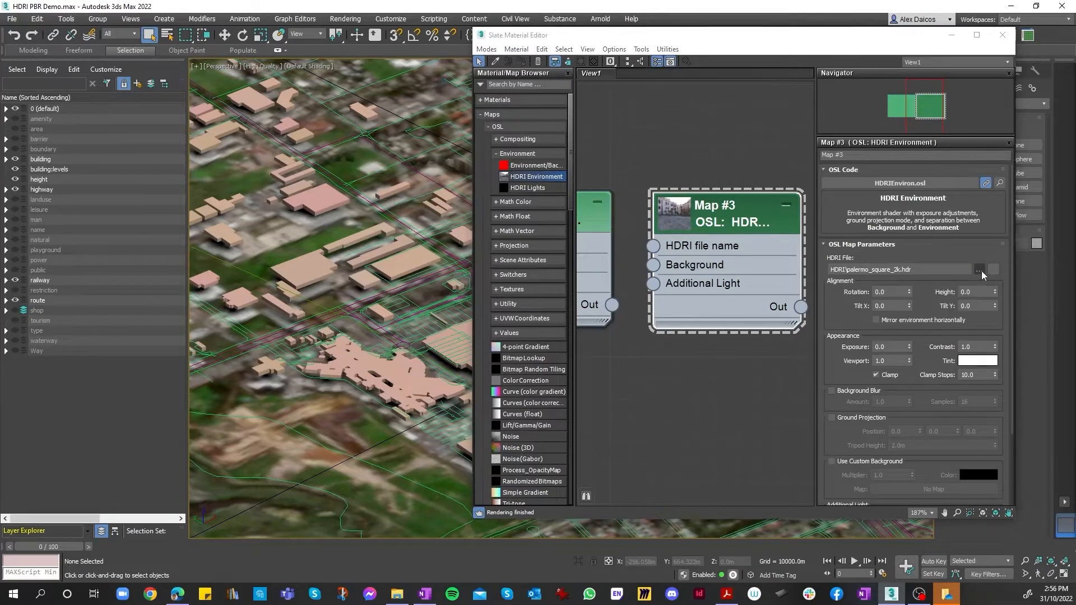
click(128, 162)
double_click(129, 163)
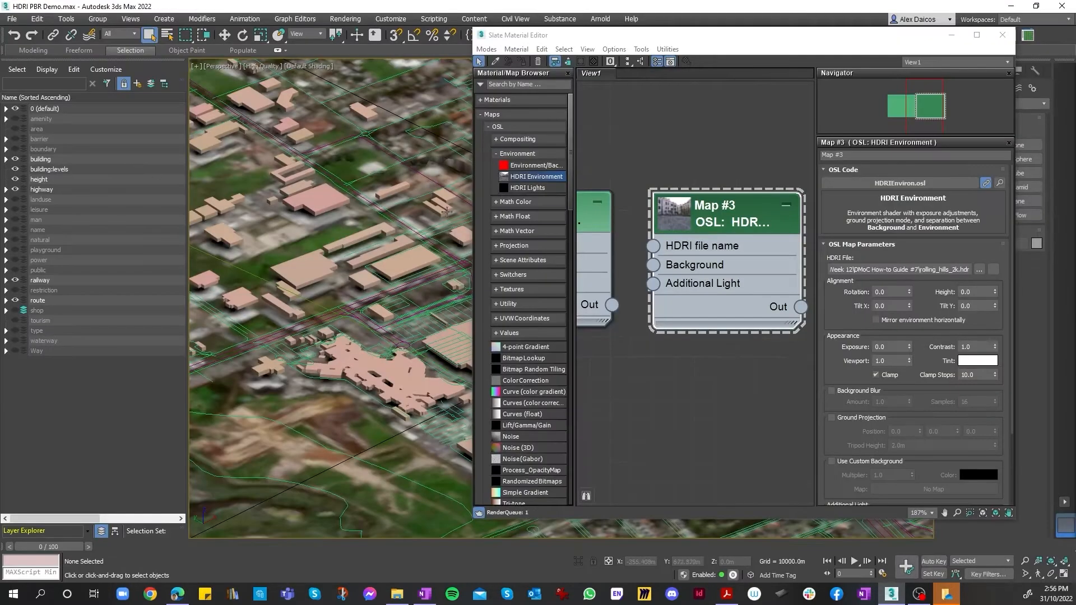
scroll(704, 241, down, 5)
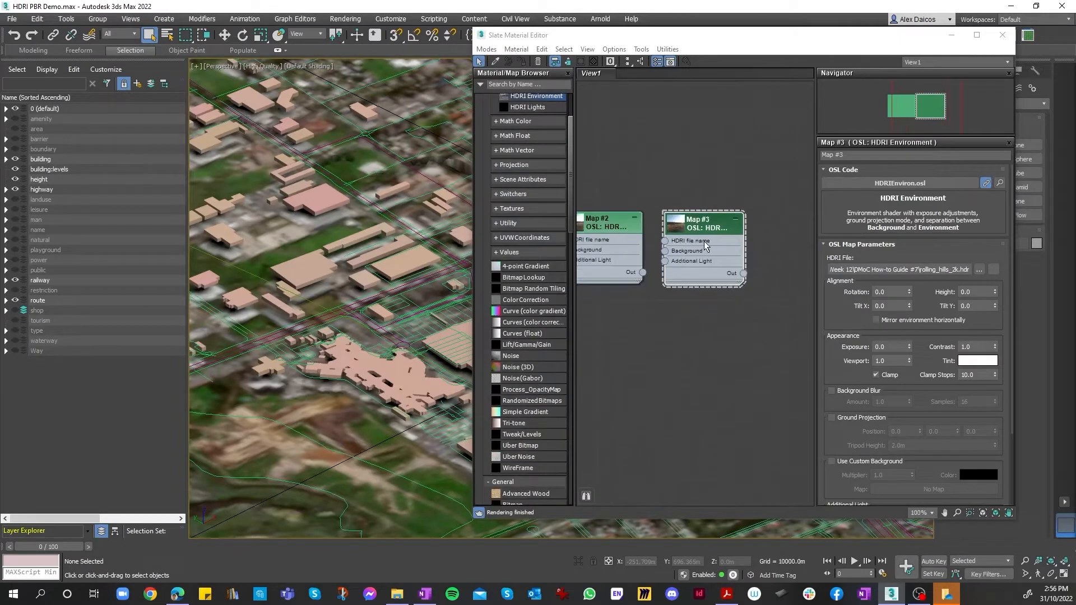
scroll(673, 264, up, 5)
scroll(710, 275, down, 3)
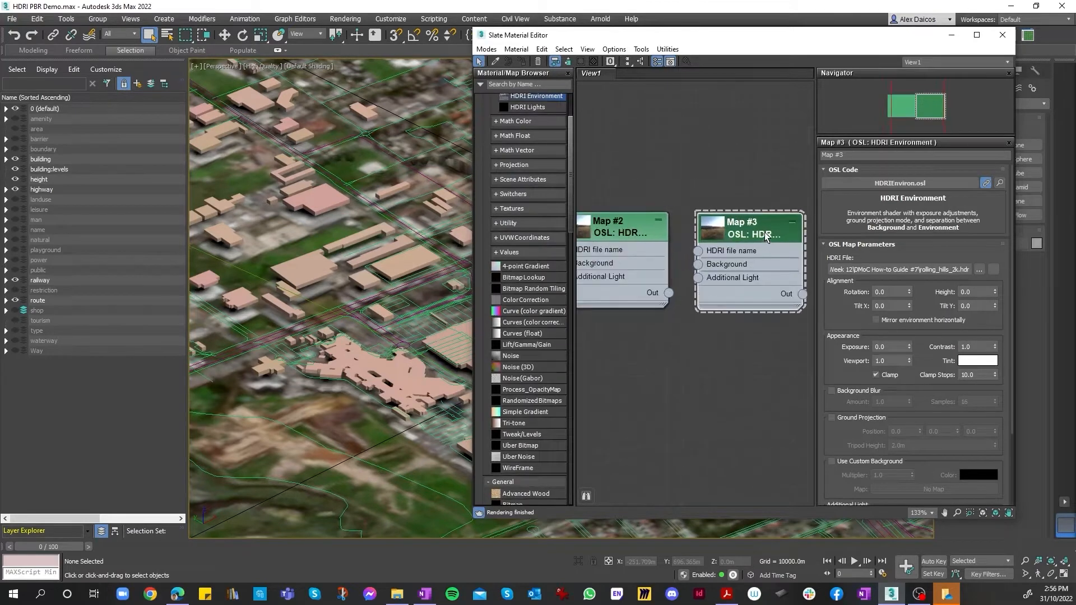
scroll(755, 263, down, 1)
key(Delete)
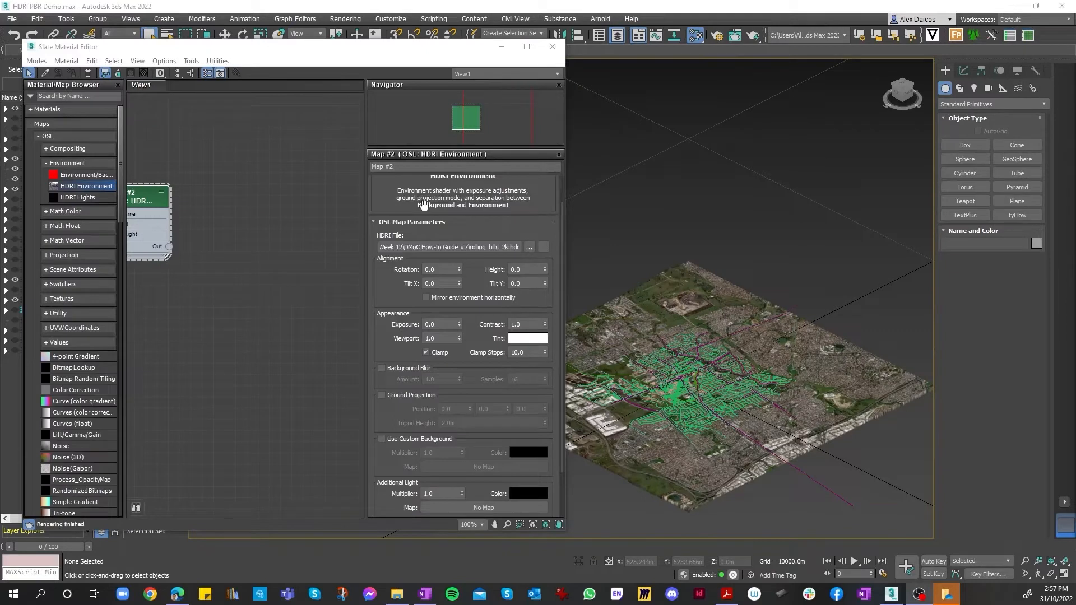
Open the scene's Environment and Effects settings alongside the remaining HDRI Environment node.
scroll(415, 207, up, 1)
scroll(257, 298, down, 2)
scroll(241, 269, up, 2)
middle_drag(224, 248, 336, 259)
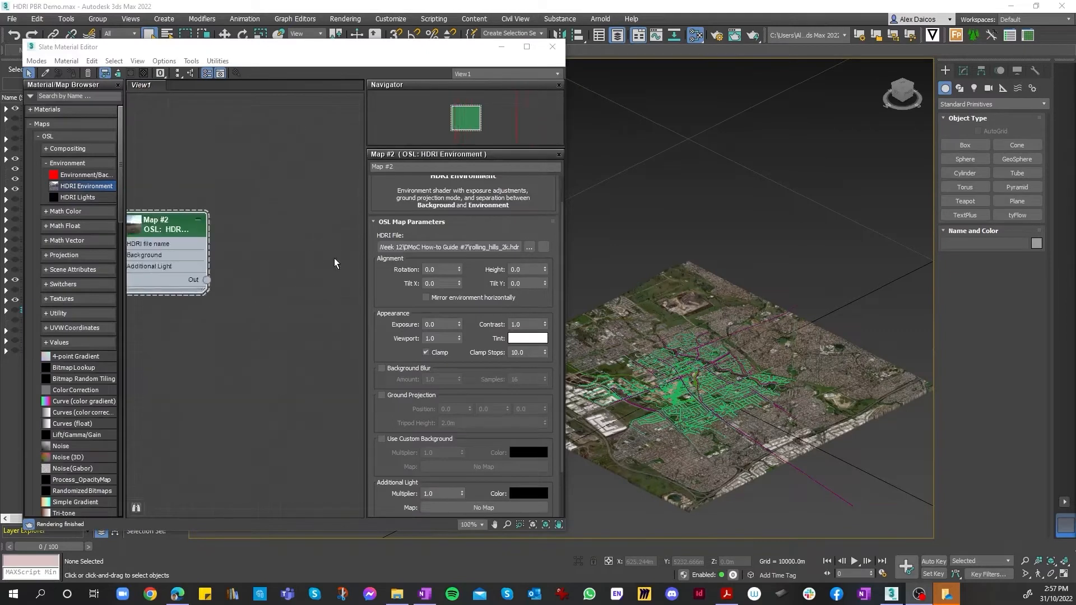
scroll(259, 263, up, 3)
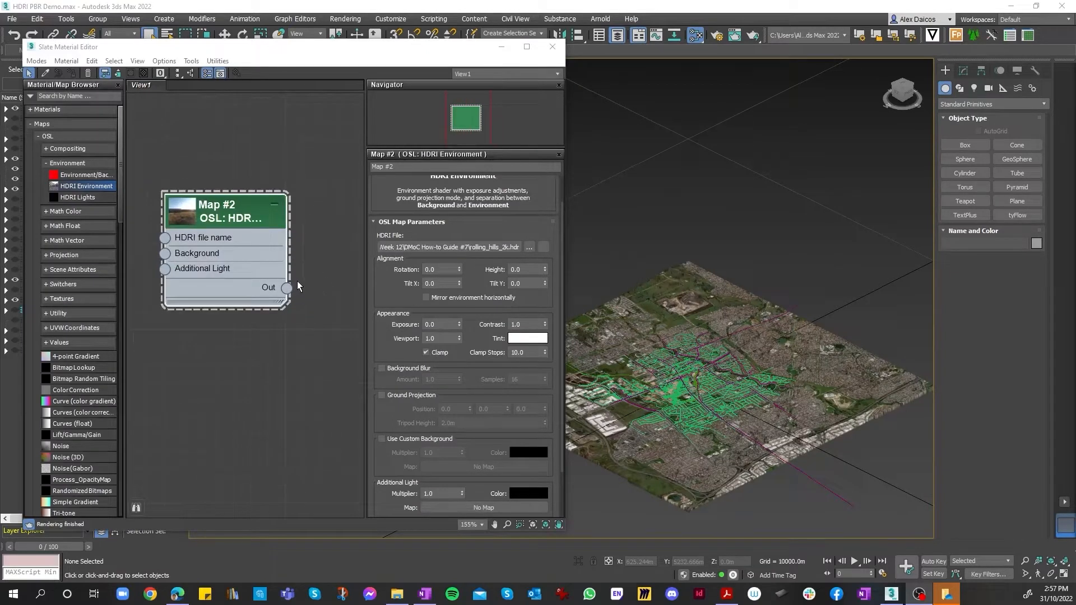
click(349, 20)
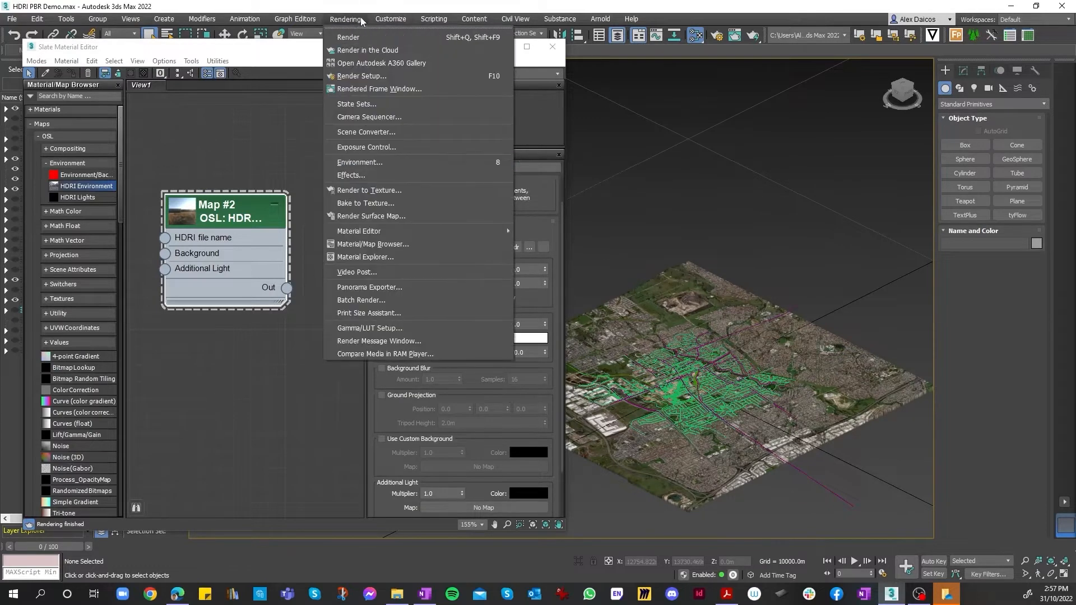
click(402, 162)
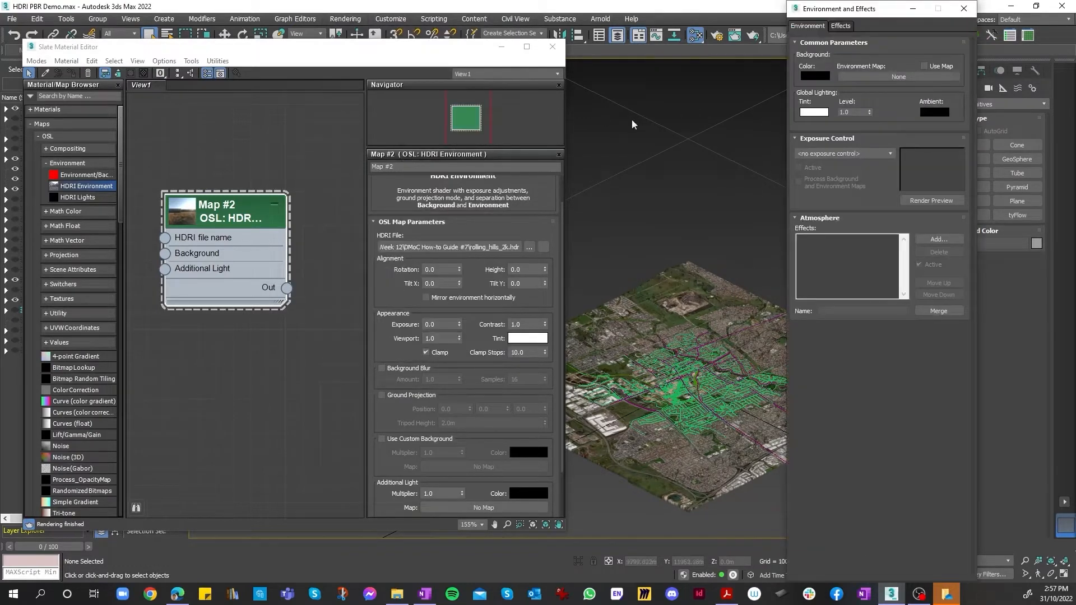
Assign the HDRI Environment node's output as an instance to the scene's Environment Map, and close the environment settings and material editor.
drag(286, 290, 899, 75)
click(290, 290)
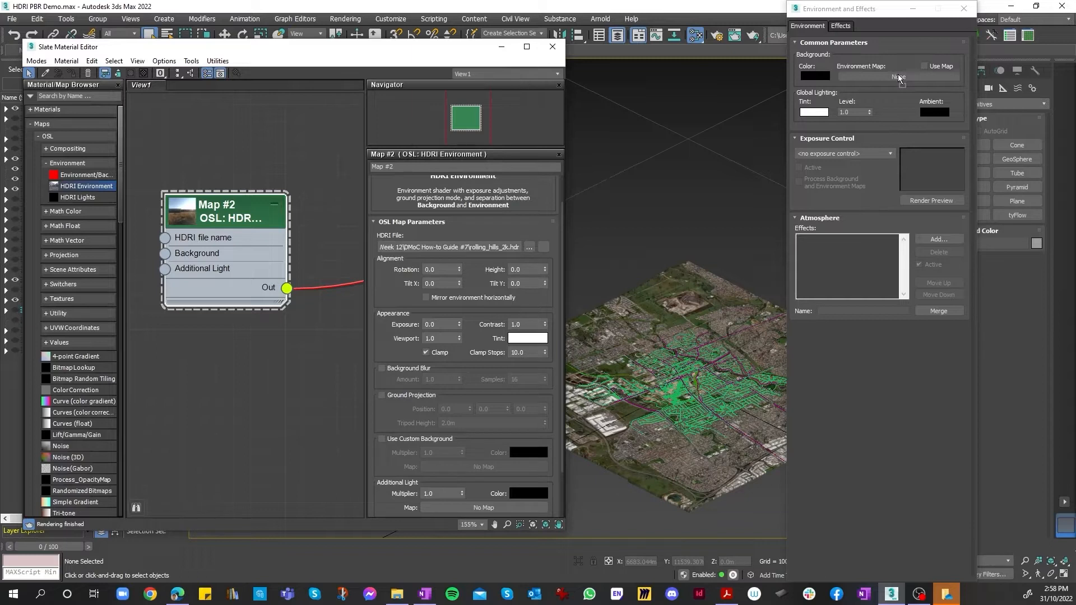
mouse_move(898, 75)
mouse_down()
mouse_move(299, 289)
mouse_move(333, 292)
mouse_move(870, 150)
mouse_move(879, 79)
mouse_up()
click(285, 291)
drag(879, 76, 879, 76)
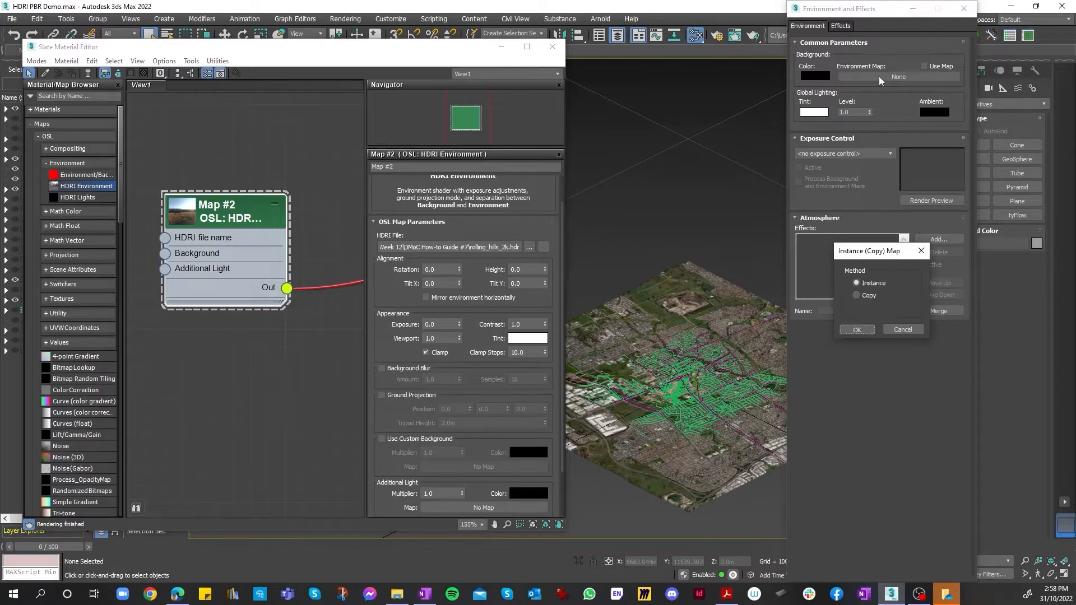
click(857, 329)
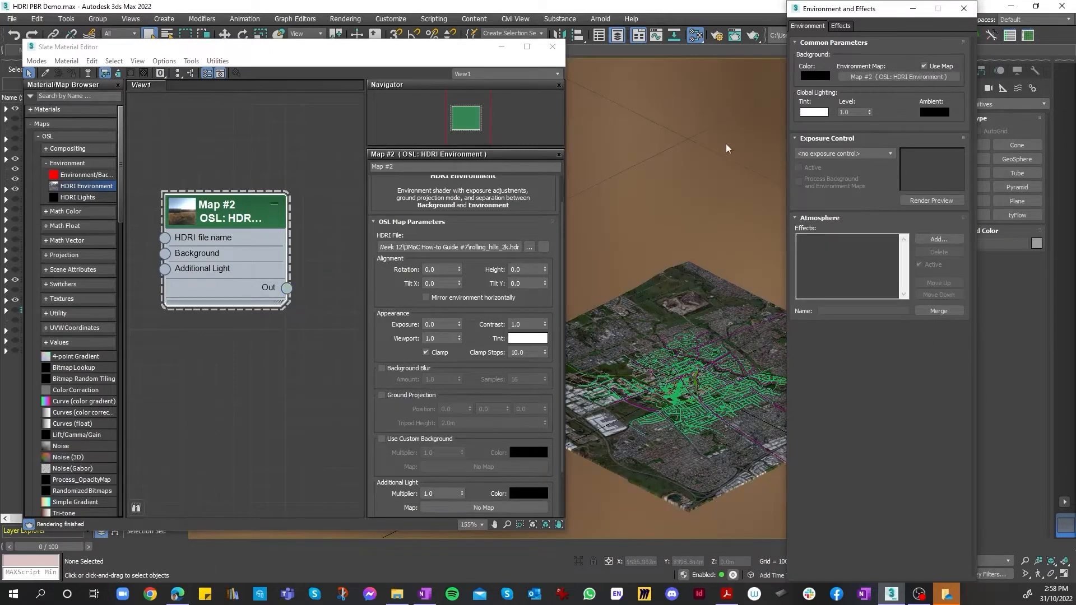
click(972, 11)
click(964, 8)
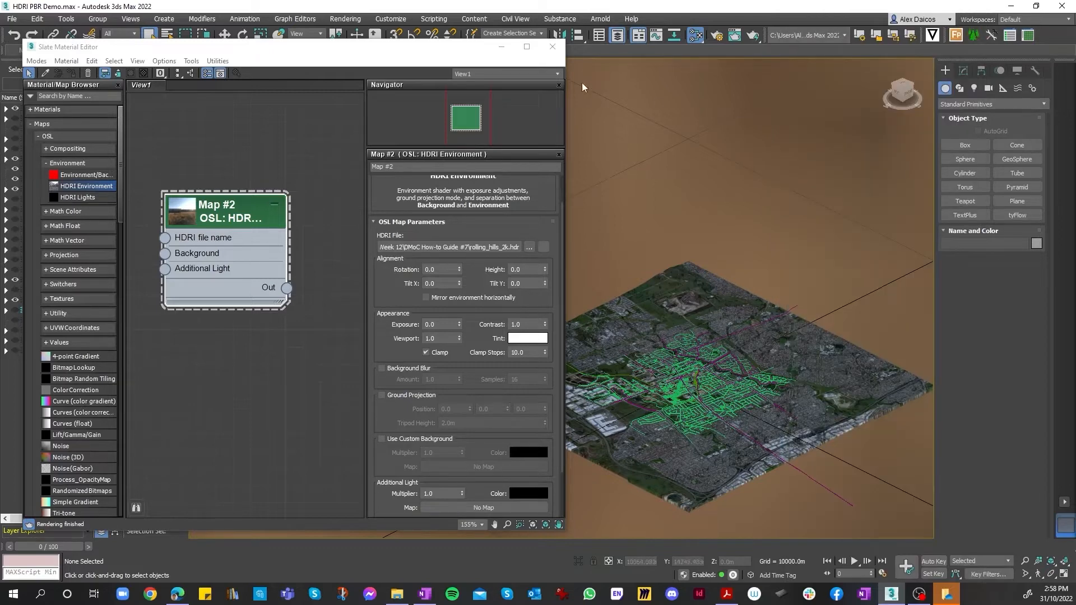
click(553, 47)
Examine the terrain and building models against the rolling hills environment in the perspective view, from far away and close up.
click(1052, 562)
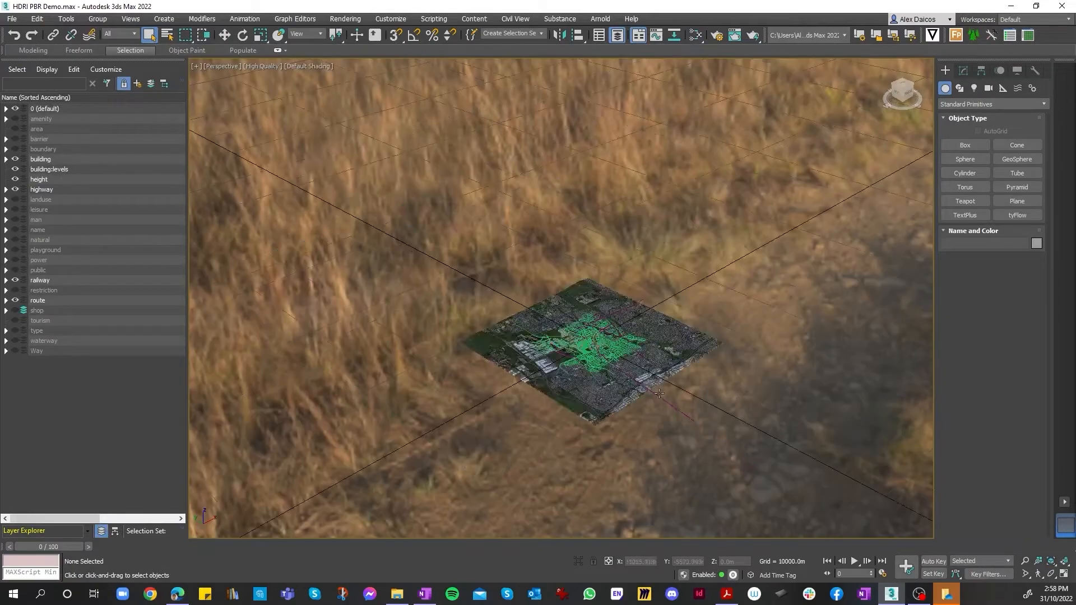
scroll(891, 119, up, 10)
click(910, 101)
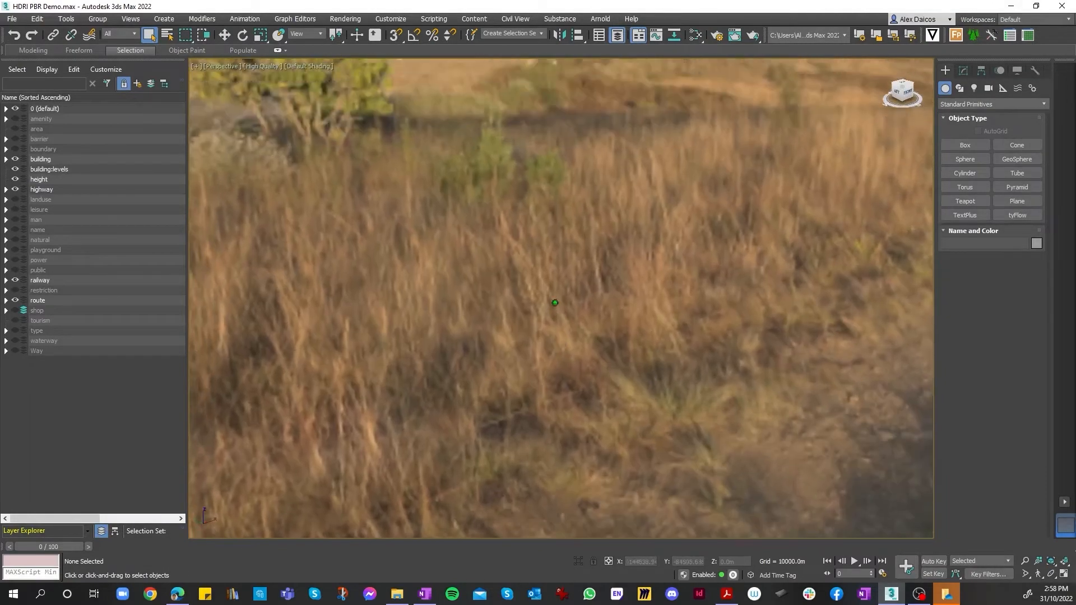
scroll(763, 429, down, 5)
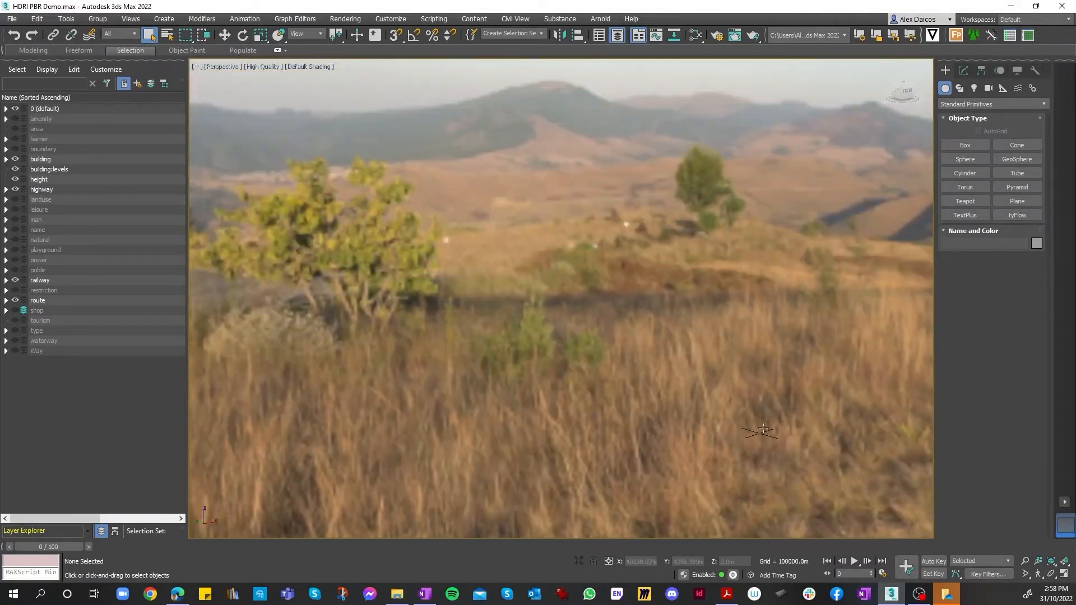
middle_drag(756, 437, 680, 375)
scroll(677, 375, up, 4)
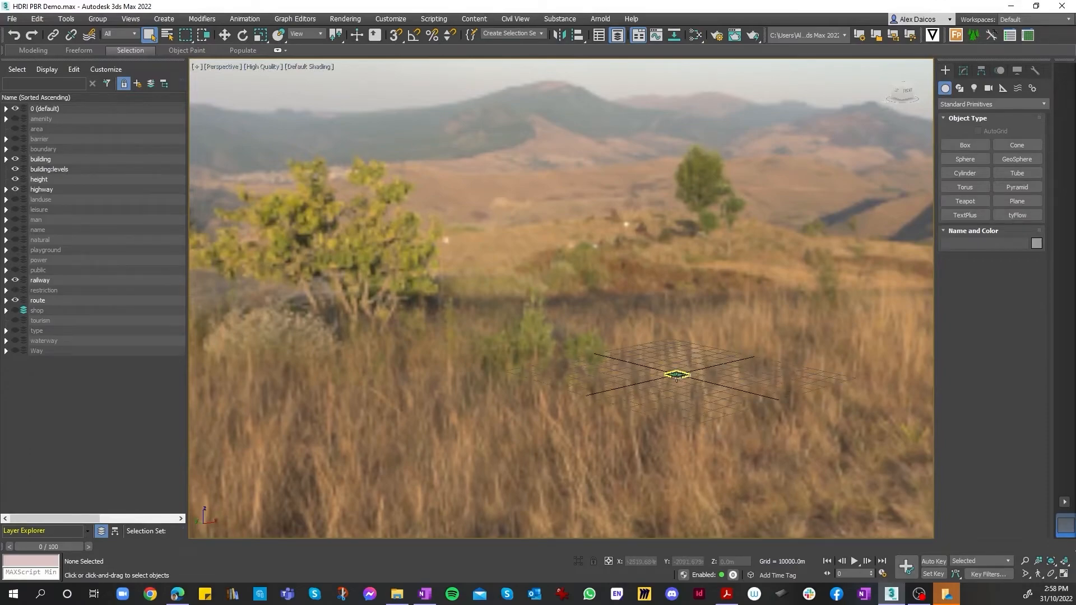
scroll(678, 374, up, 10)
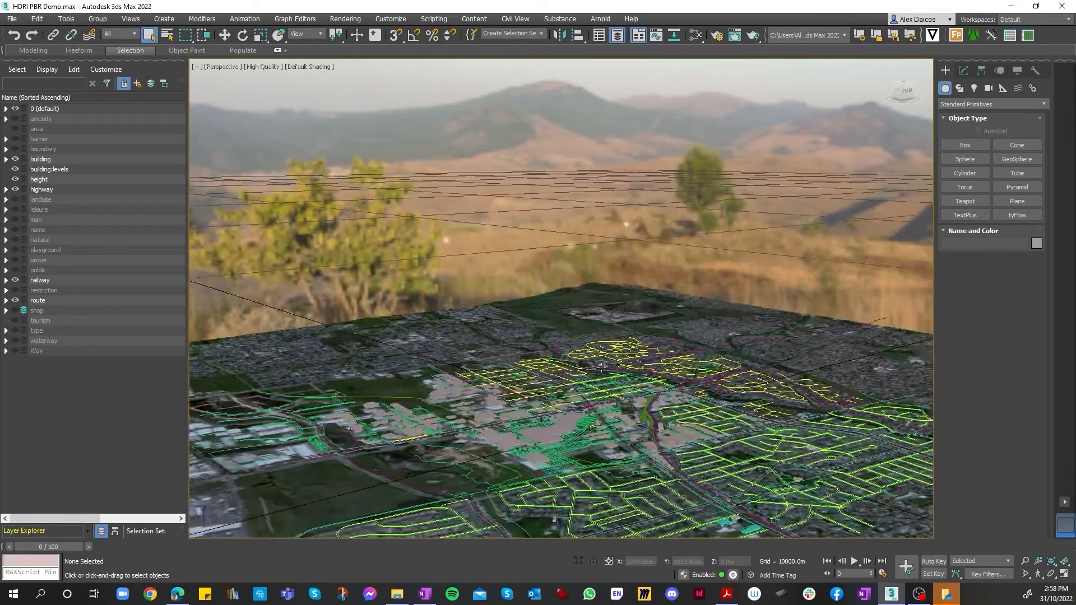
scroll(515, 401, down, 5)
scroll(515, 409, up, 5)
scroll(516, 401, up, 2)
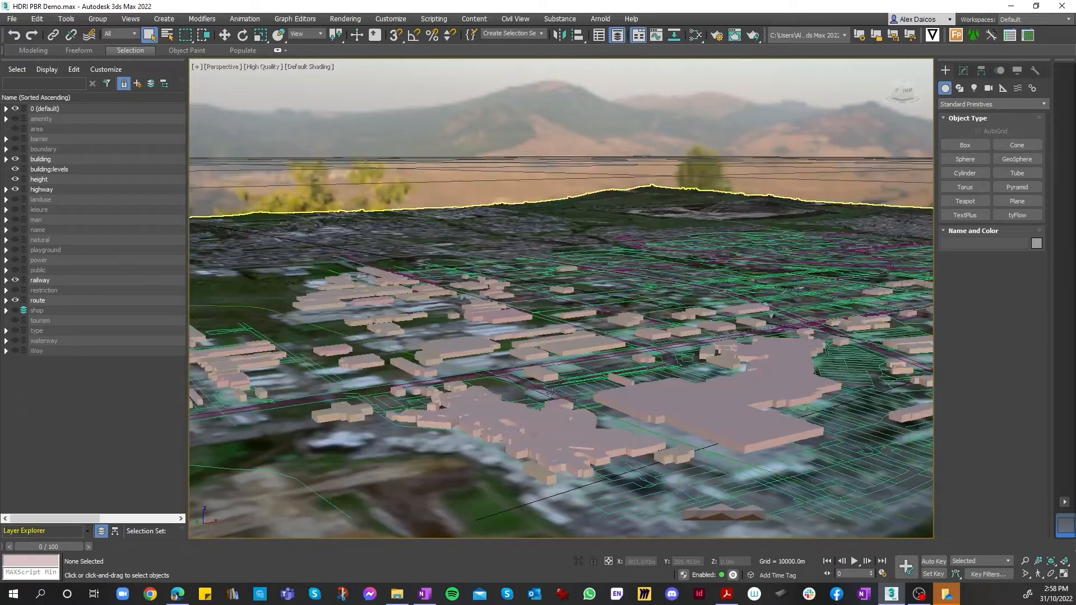
scroll(515, 398, down, 2)
scroll(702, 344, up, 8)
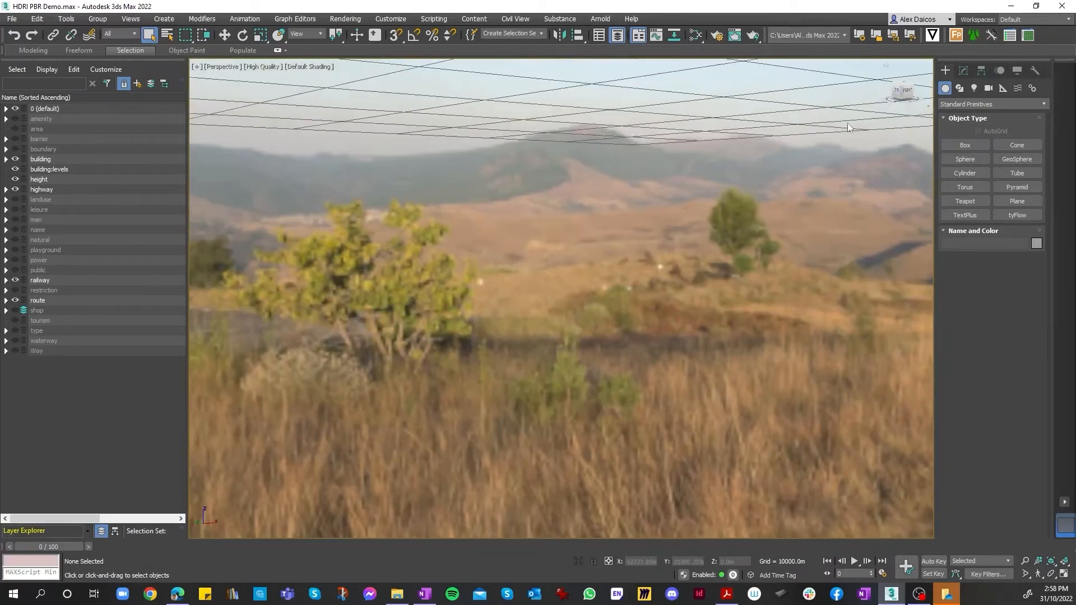
scroll(703, 344, down, 8)
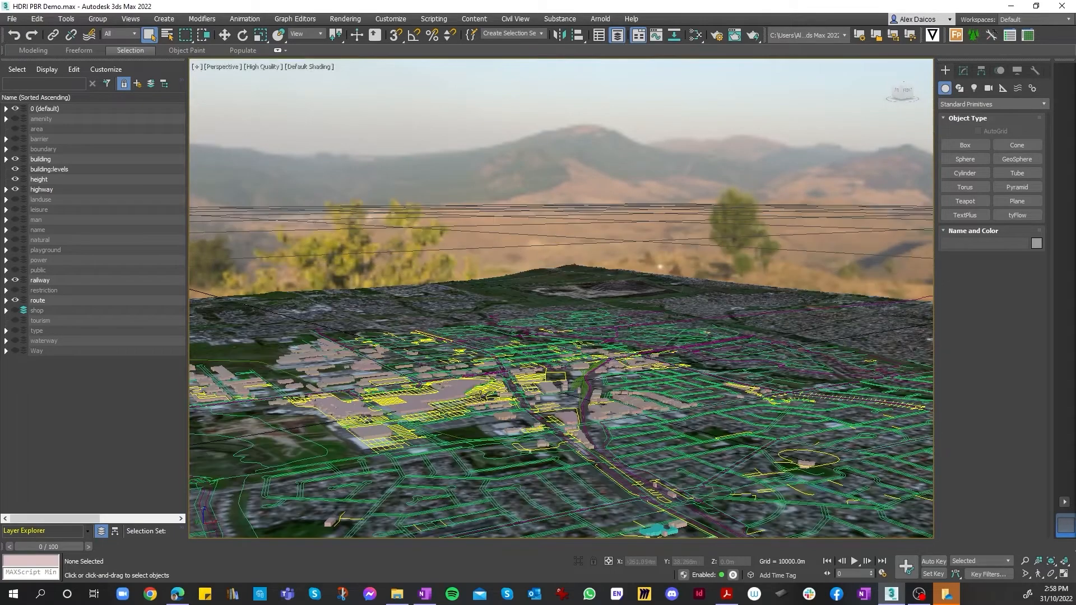
scroll(440, 422, up, 5)
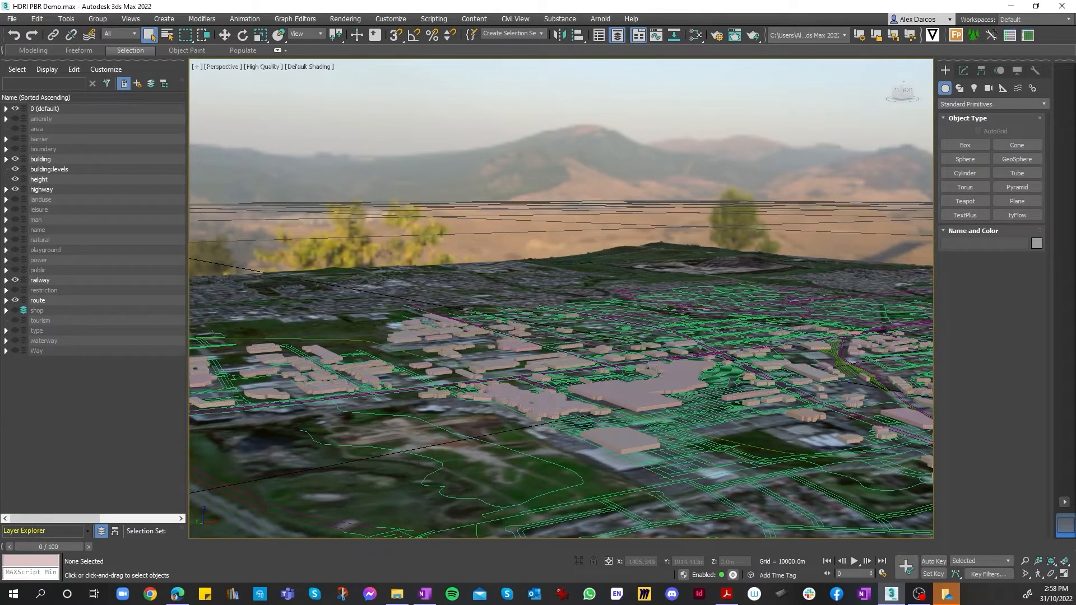
scroll(526, 388, up, 5)
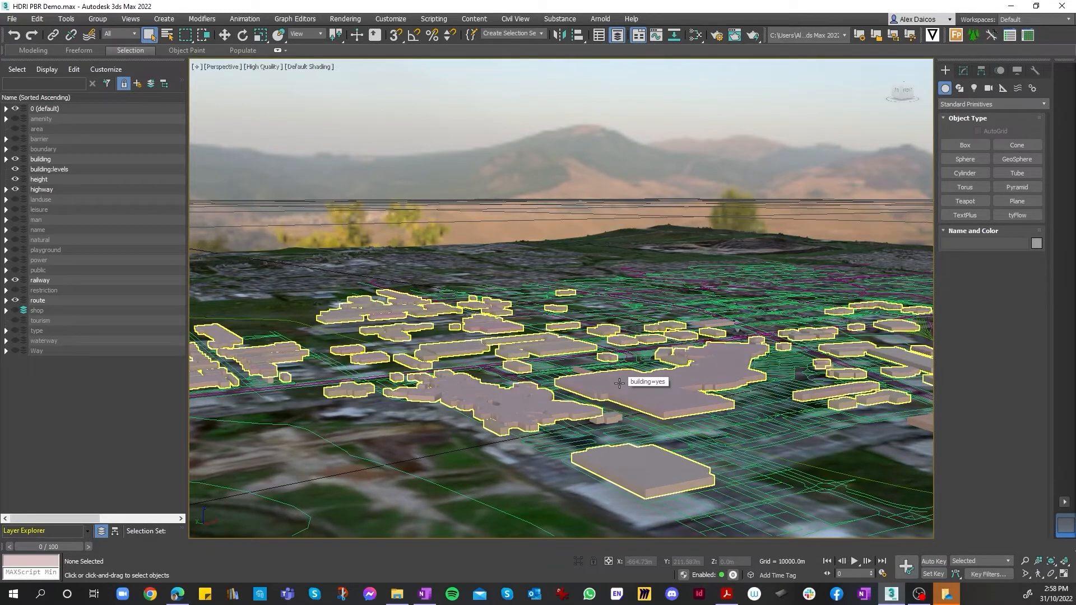
Open the Slate Material Editor's PBR Importer and remove all existing entries from its matched materials list.
click(355, 19)
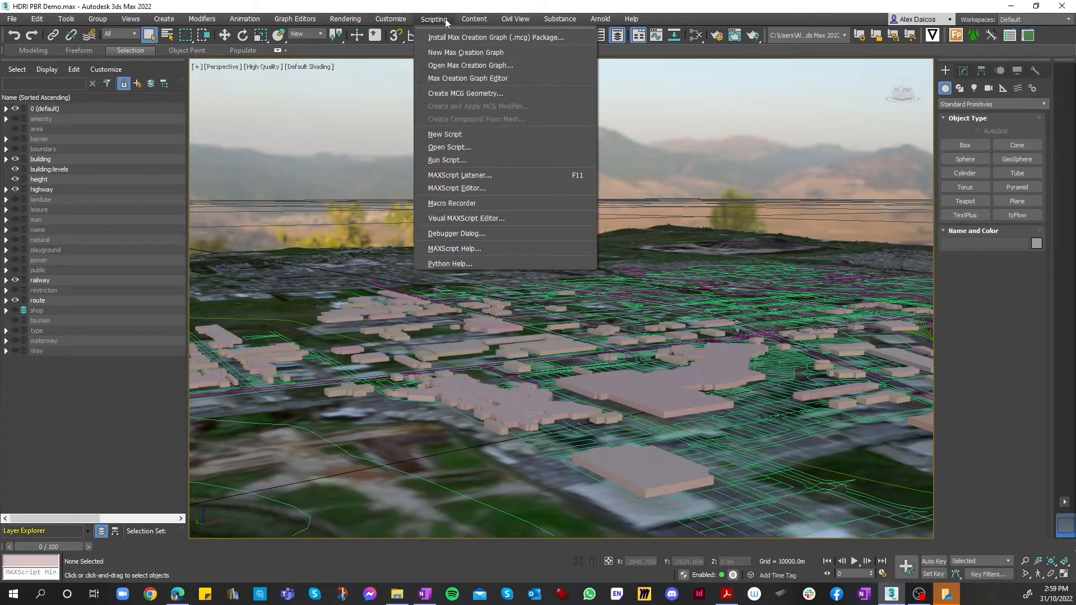
mouse_move(477, 22)
mouse_move(587, 25)
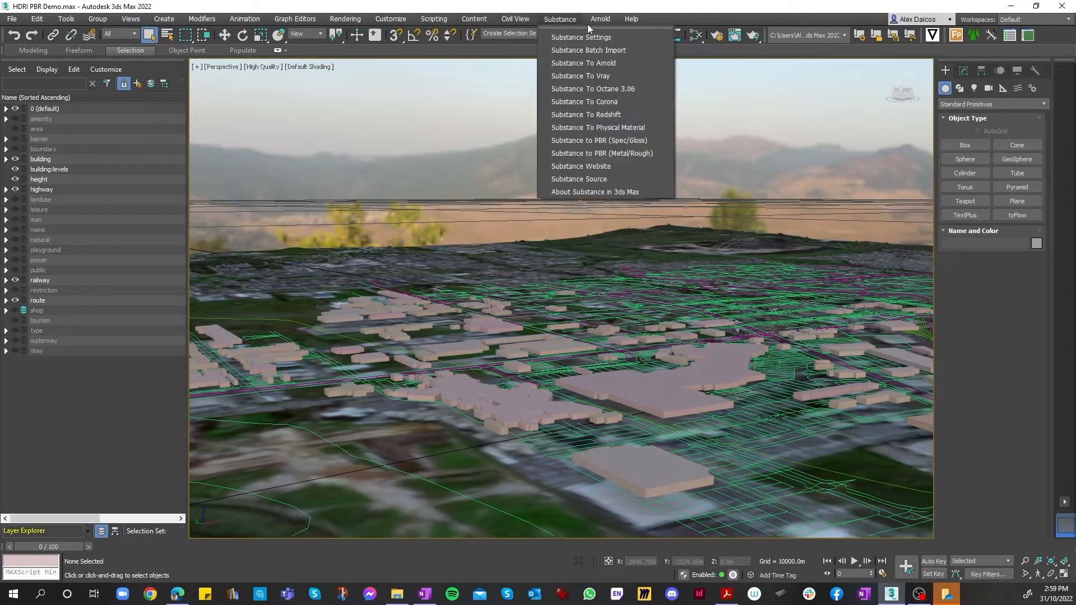
click(706, 39)
click(695, 35)
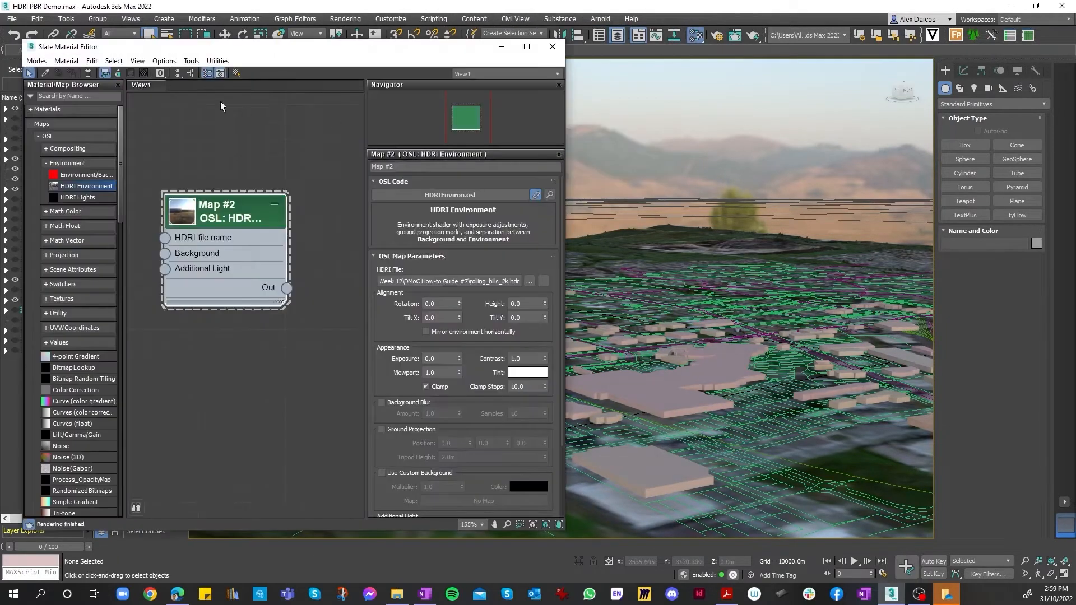
click(213, 61)
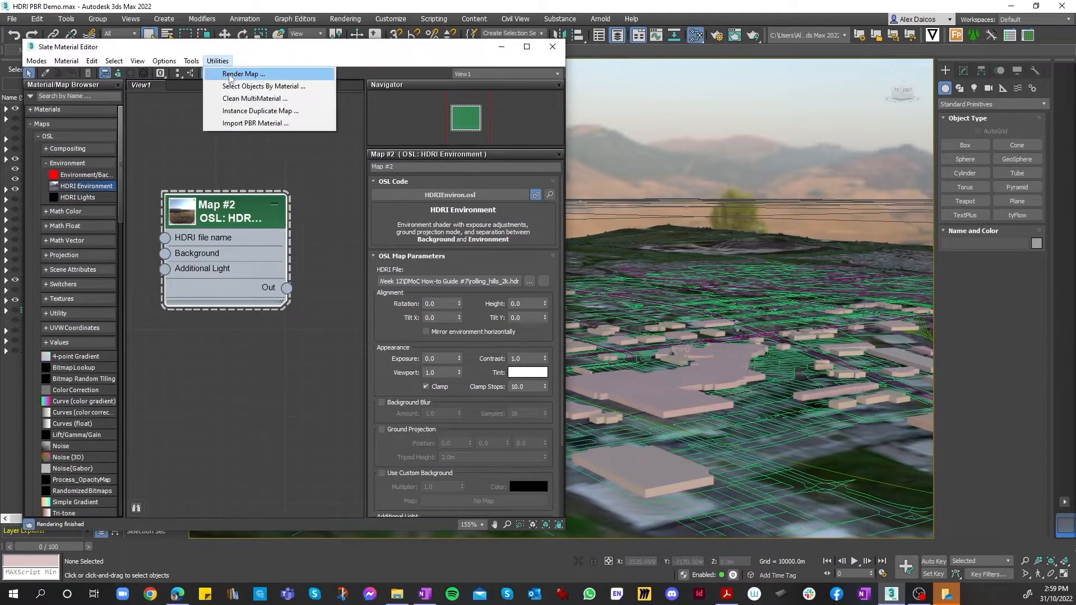
click(214, 61)
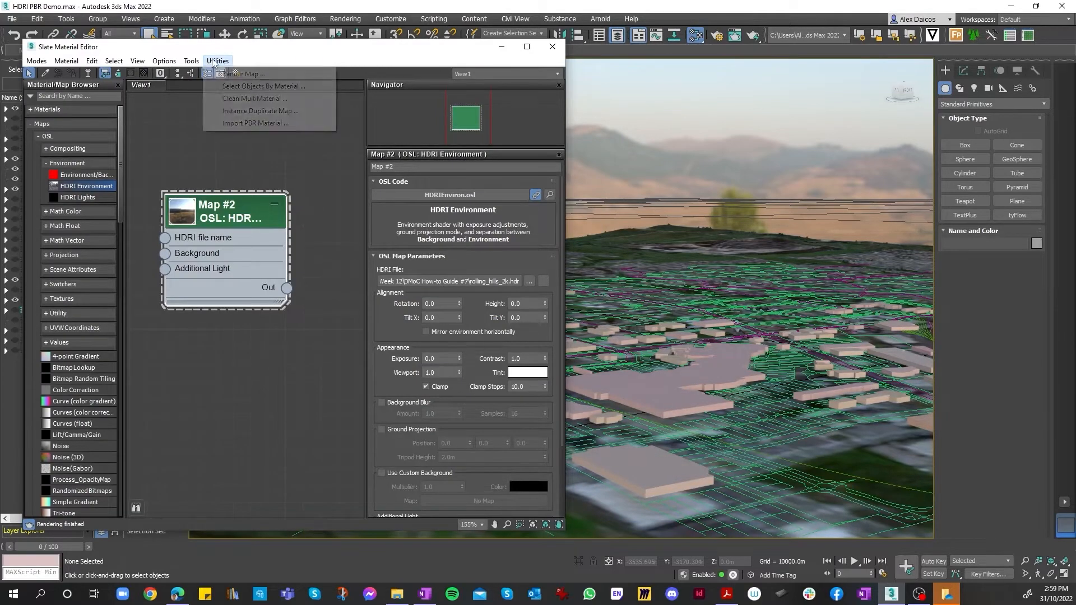
click(234, 123)
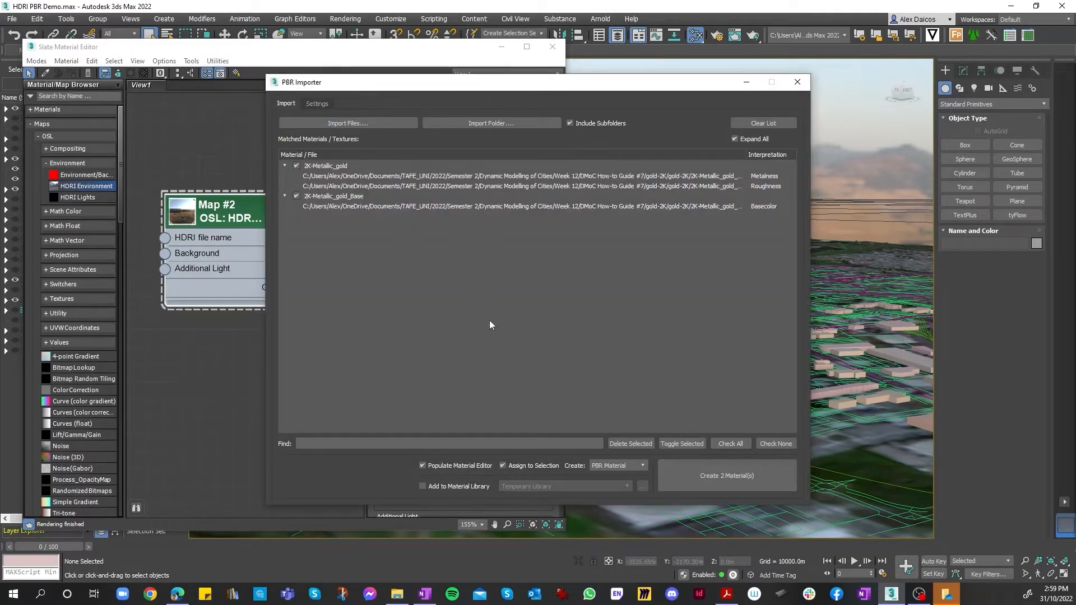
drag(489, 320, 379, 161)
key(Delete)
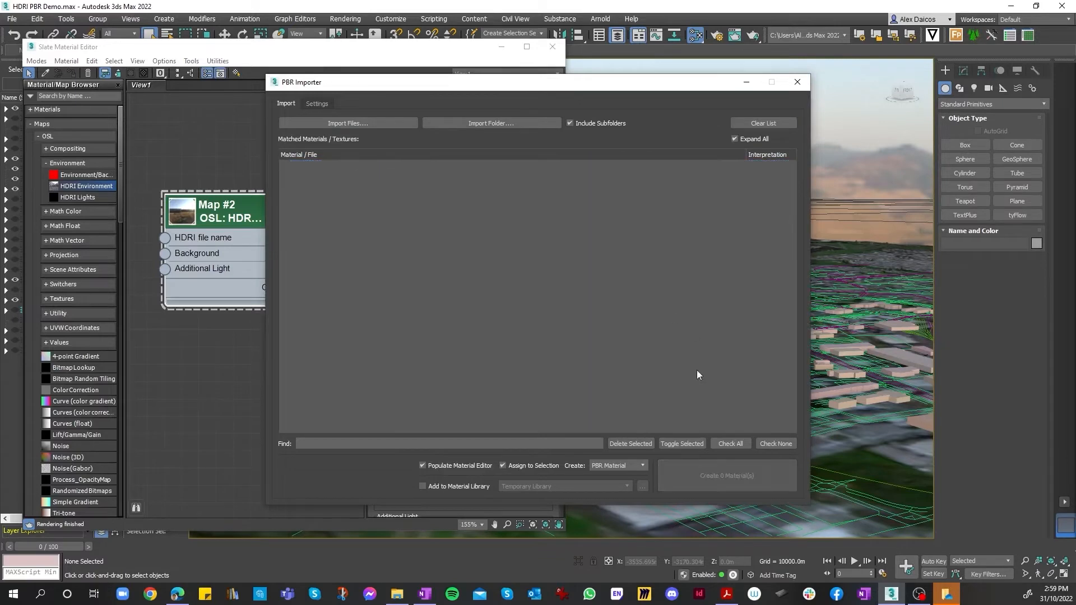
Load the 2K-Metallic_gold Base Color, Metallic and Roughness JPG textures from the gold-2K folder into the PBR Importer.
click(375, 124)
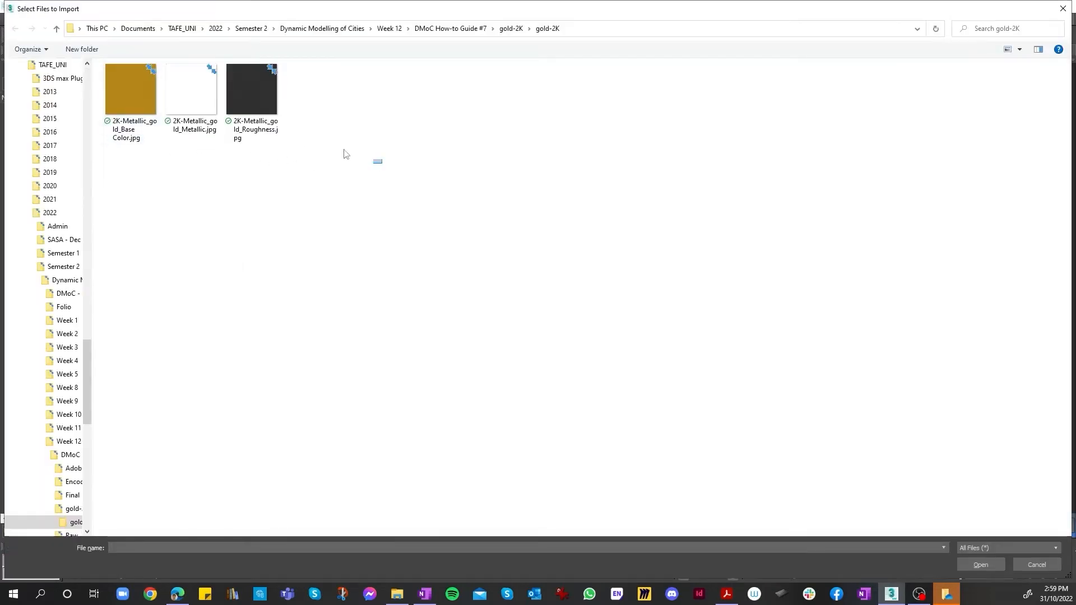
drag(346, 154, 96, 62)
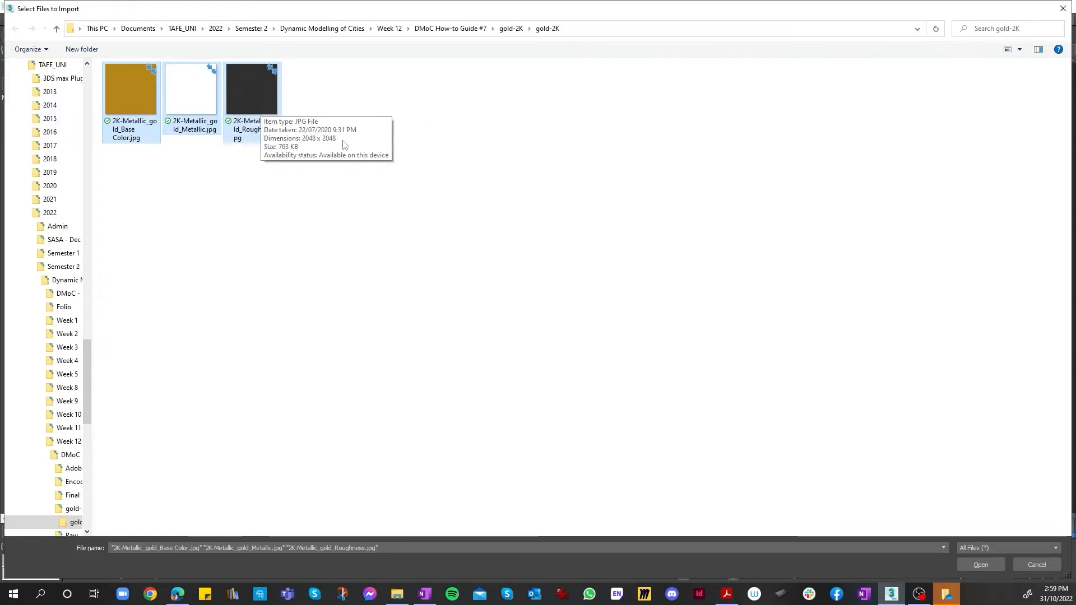
drag(801, 230, 593, 219)
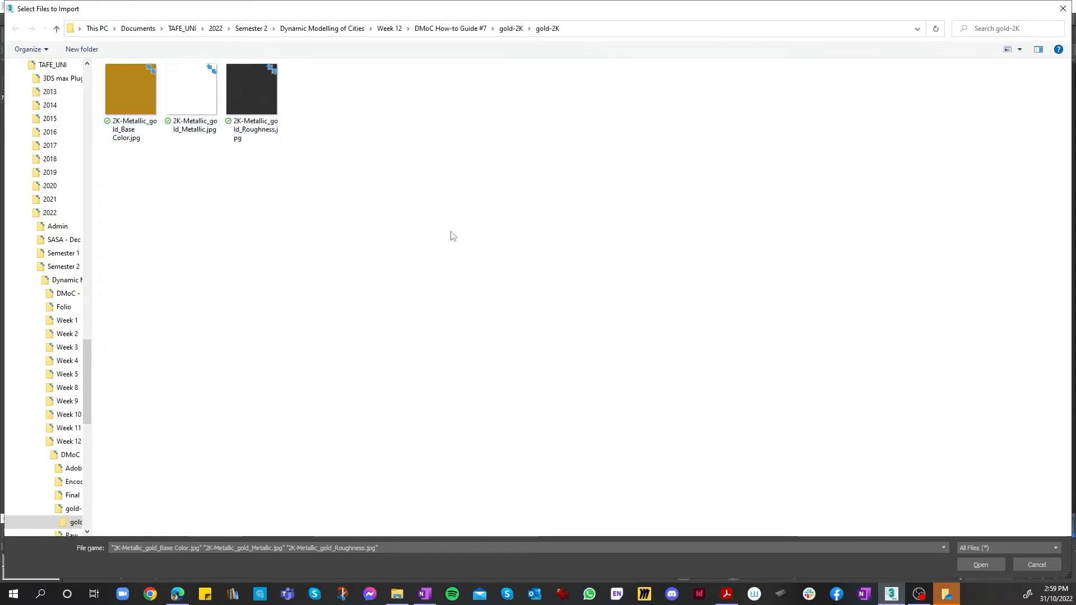
drag(451, 234, 316, 209)
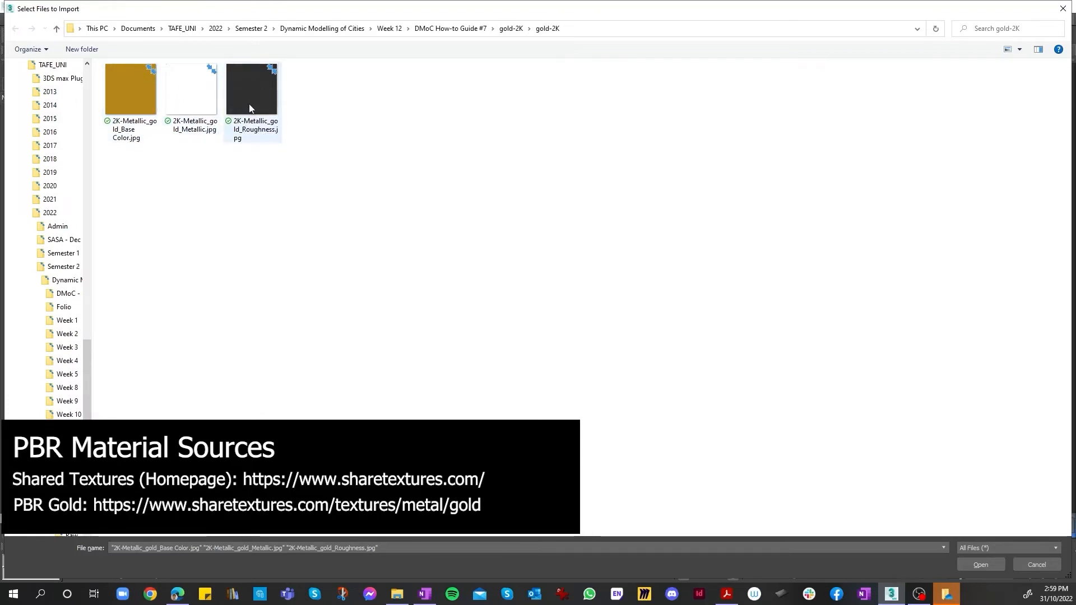
drag(323, 159, 133, 93)
click(983, 568)
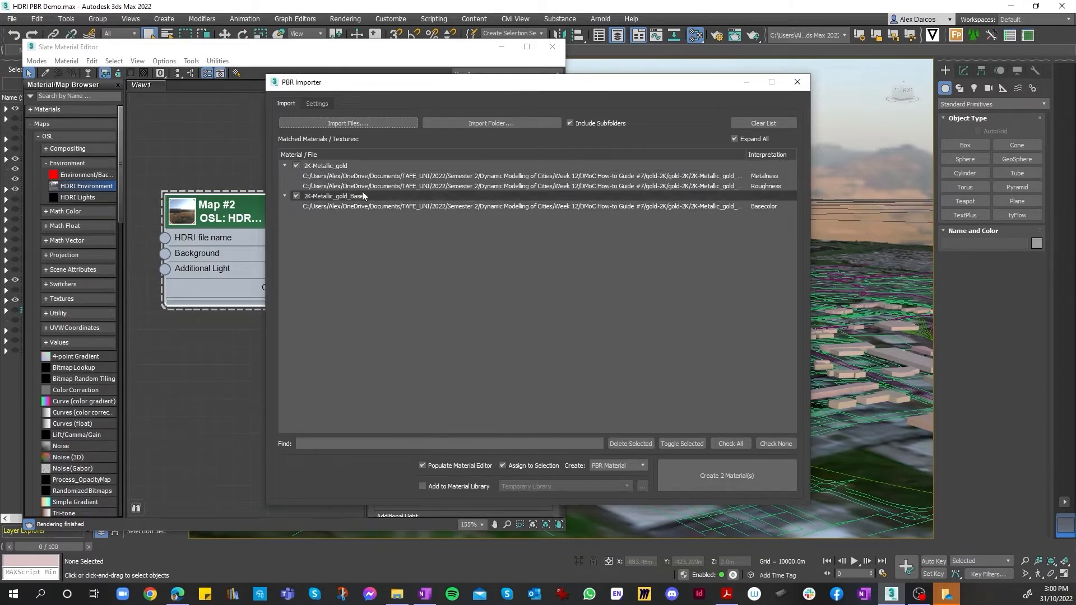
Create the two PBR materials from the matched gold textures and close the PBR Importer.
click(752, 479)
click(588, 311)
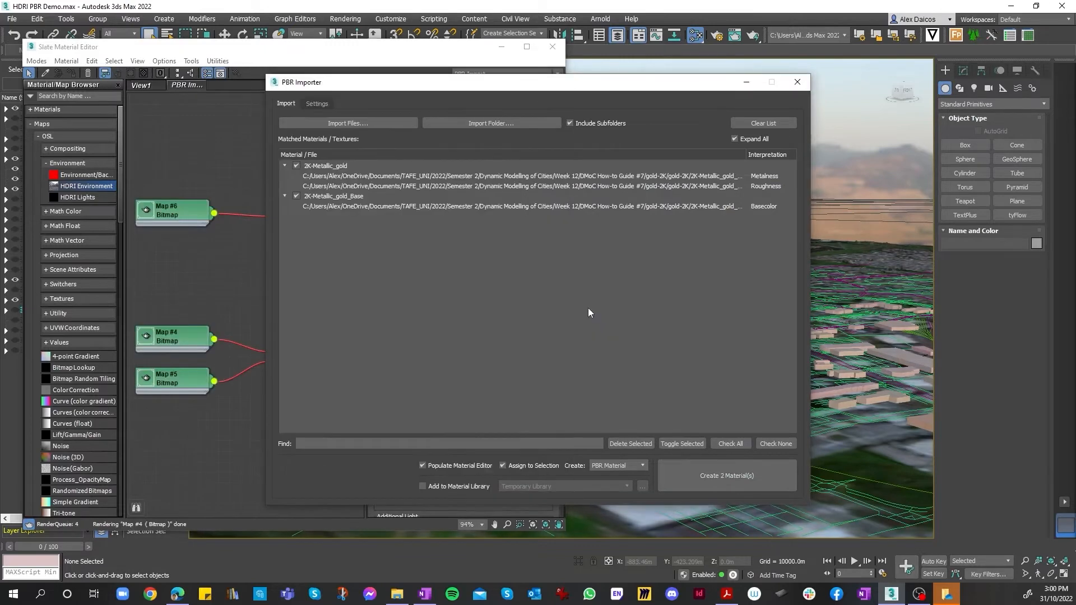
click(797, 83)
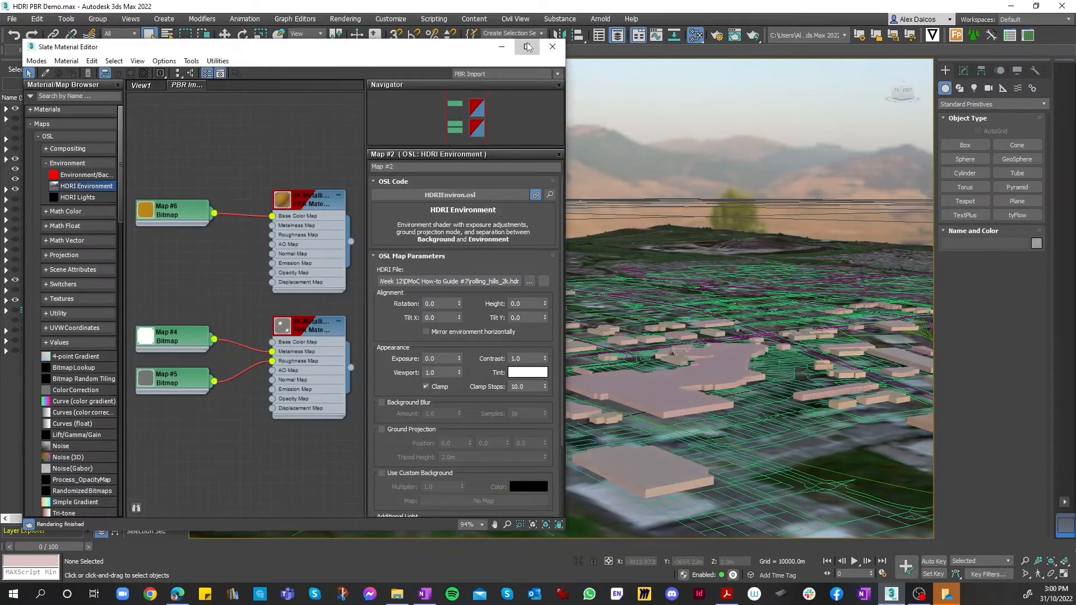
Maximize the material editor and move the 2K-Metallic_gold material with its two bitmaps lower, vertically aligned with the base color material.
click(527, 47)
scroll(331, 272, up, 2)
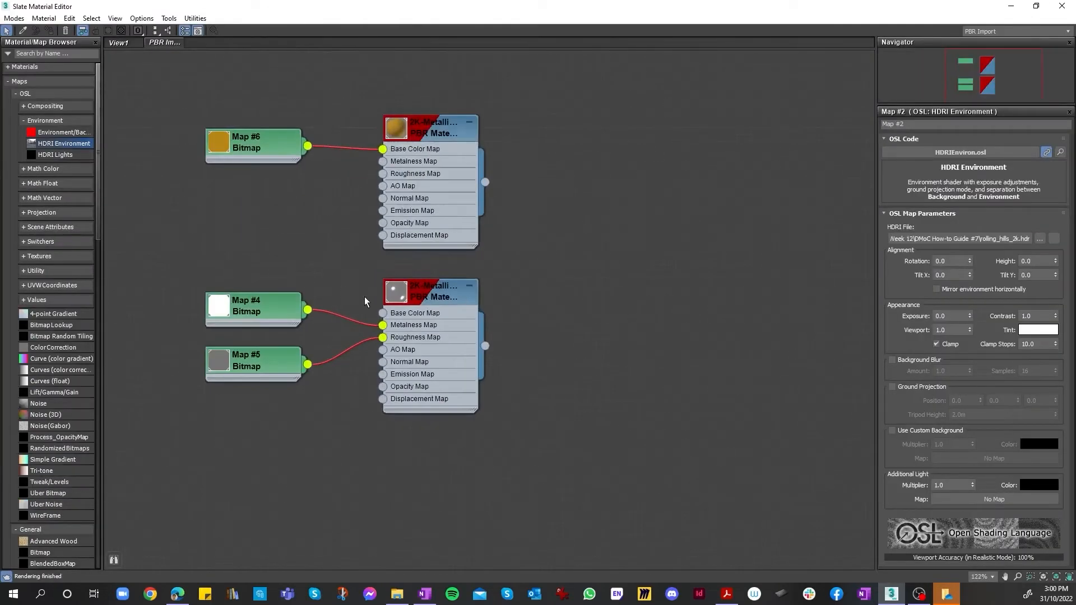
drag(418, 298, 404, 324)
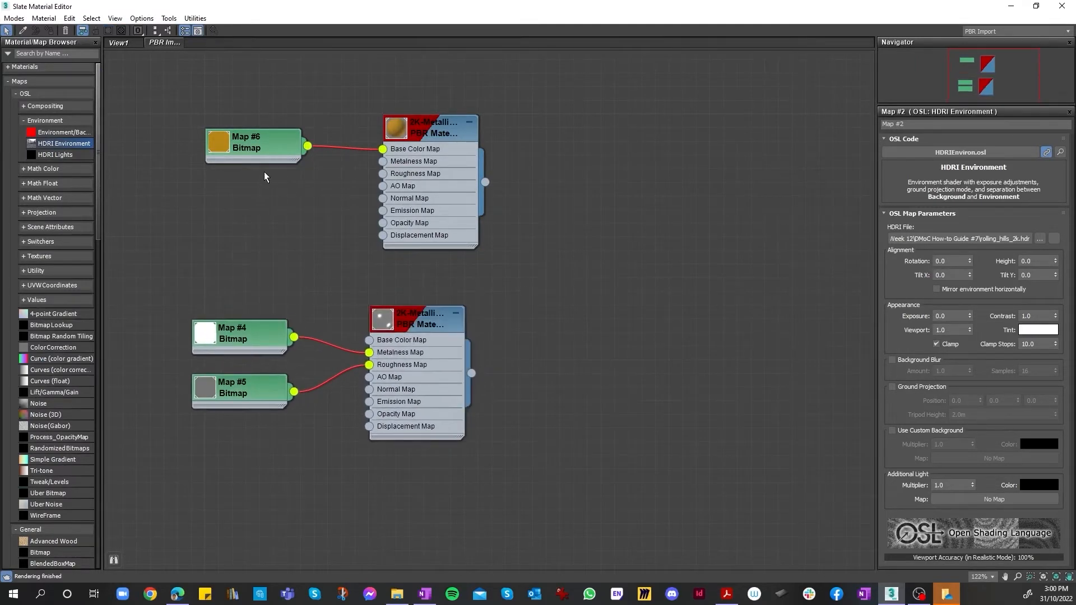
scroll(443, 152, up, 2)
scroll(442, 151, up, 5)
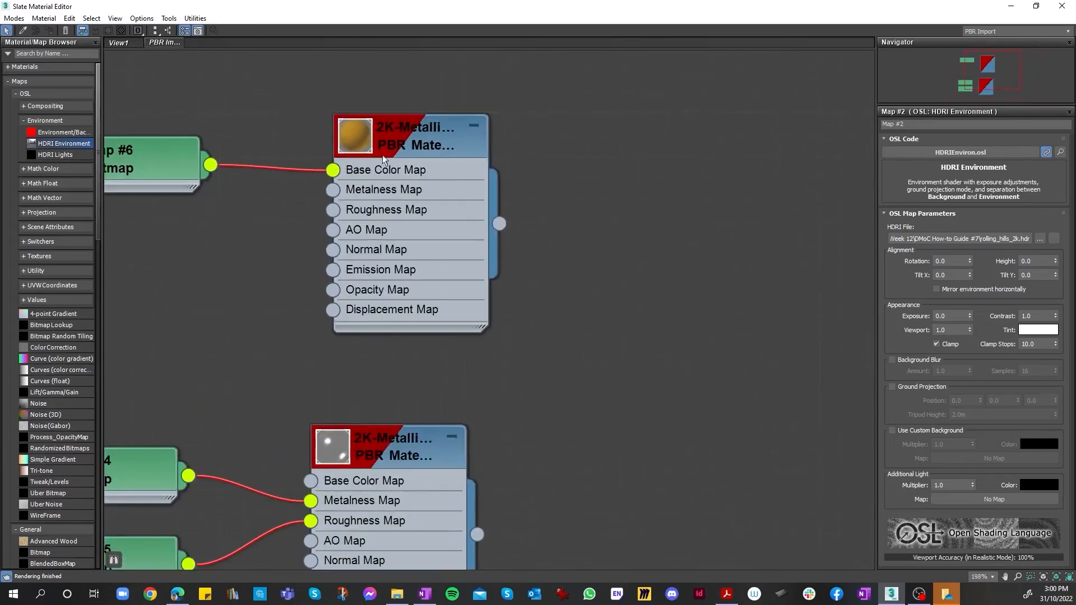
scroll(568, 182, down, 5)
scroll(418, 154, up, 4)
scroll(511, 181, down, 3)
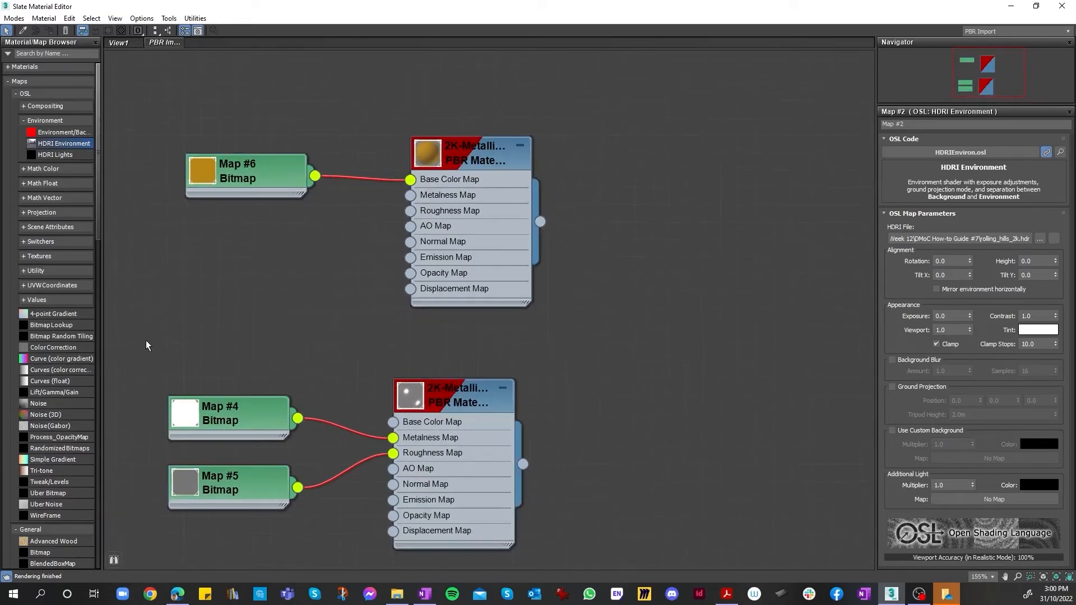
scroll(156, 409, down, 1)
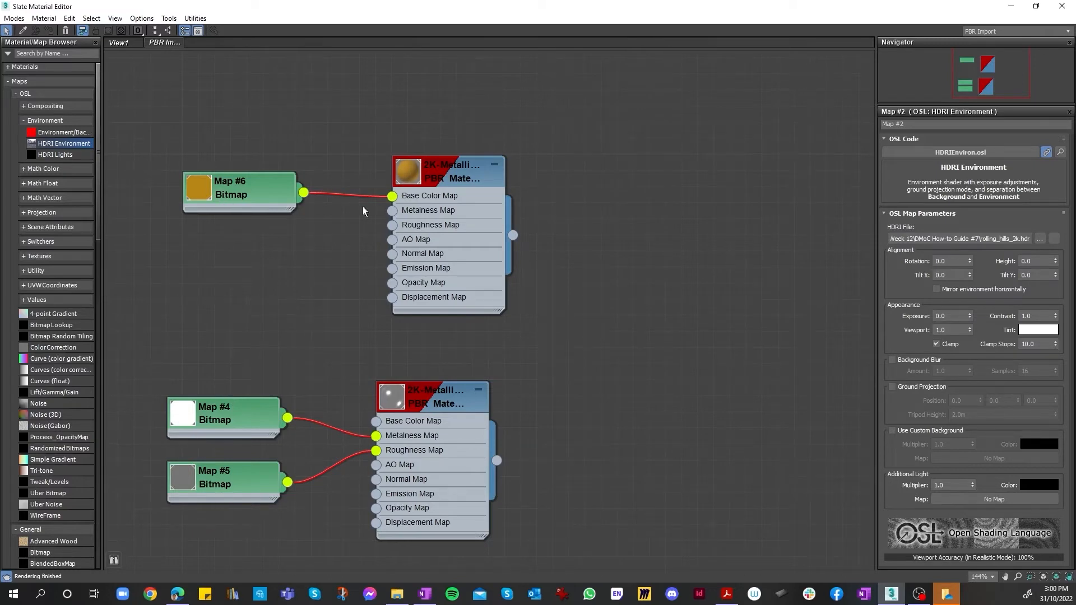
click(411, 440)
drag(430, 437, 446, 437)
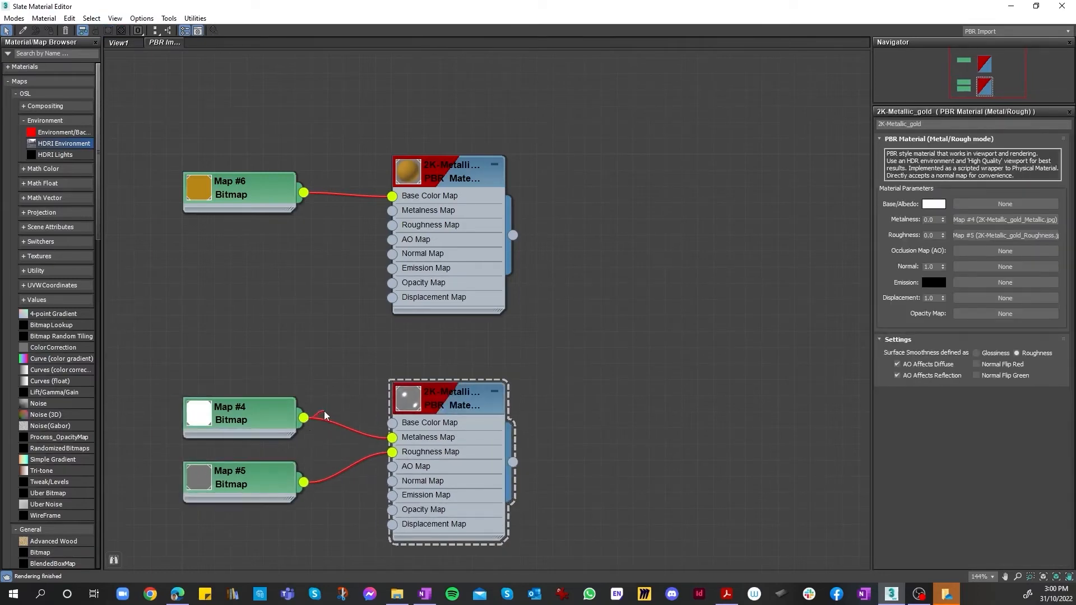
Connect the metallic bitmap Map #4 to the base color material's Metalness Map input and move that bitmap up between the two materials.
drag(305, 420, 391, 217)
click(268, 416)
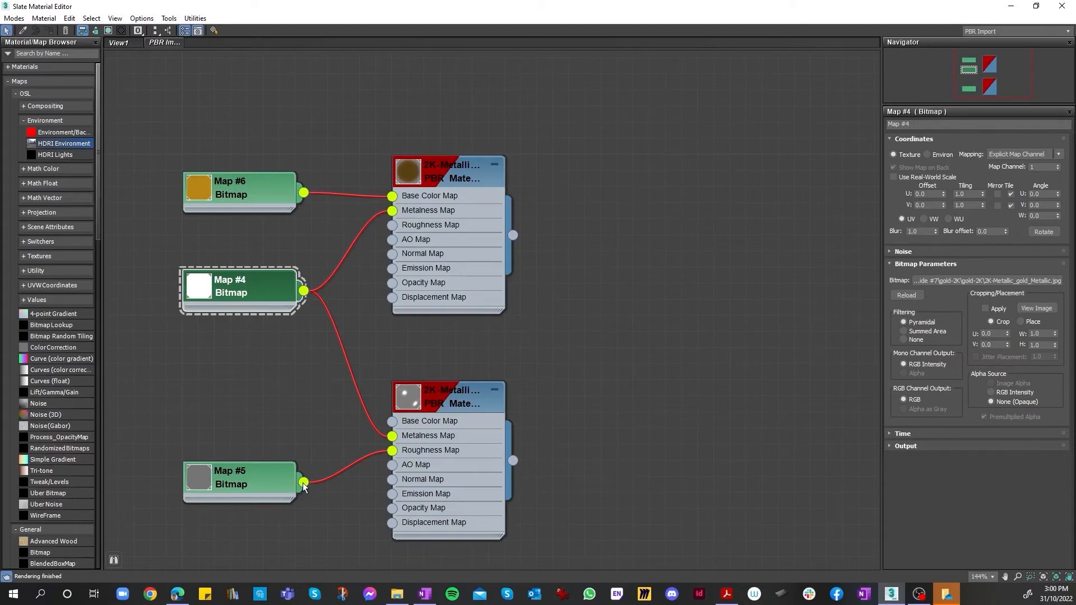
Connect bitmap Map #5 to the upper gold material's Roughness Map input and delete the lower material, moving Map #5 up beneath Map #4.
drag(303, 483, 392, 226)
click(468, 410)
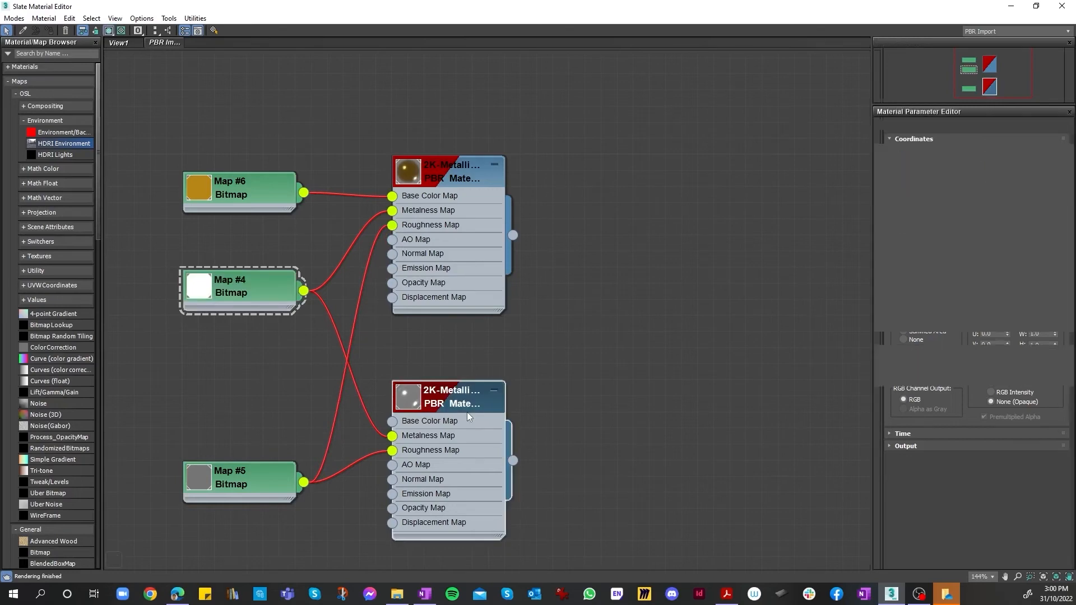
key(Delete)
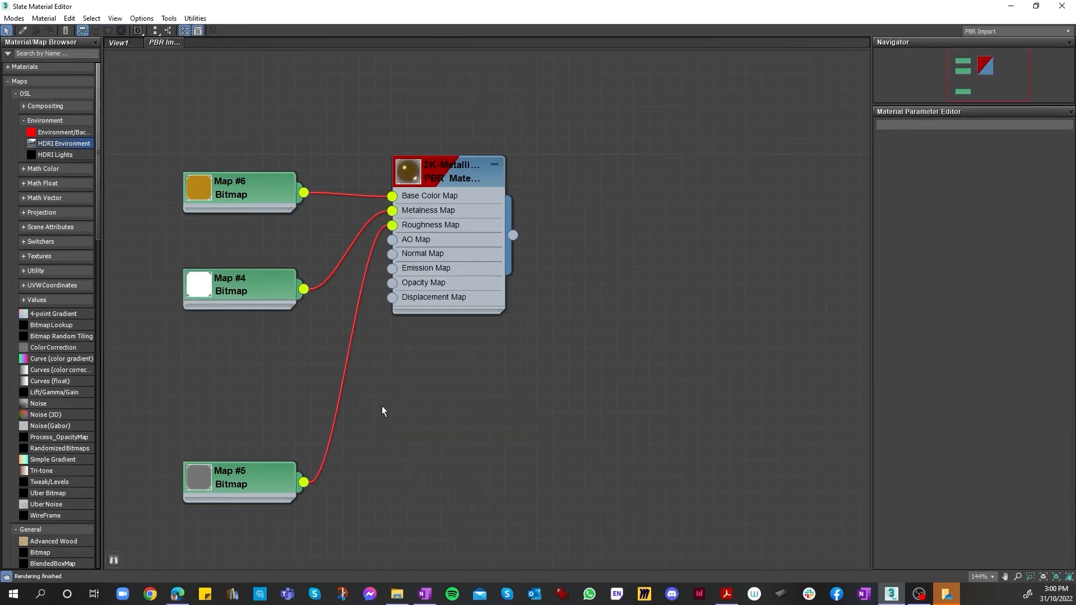
drag(274, 484, 277, 379)
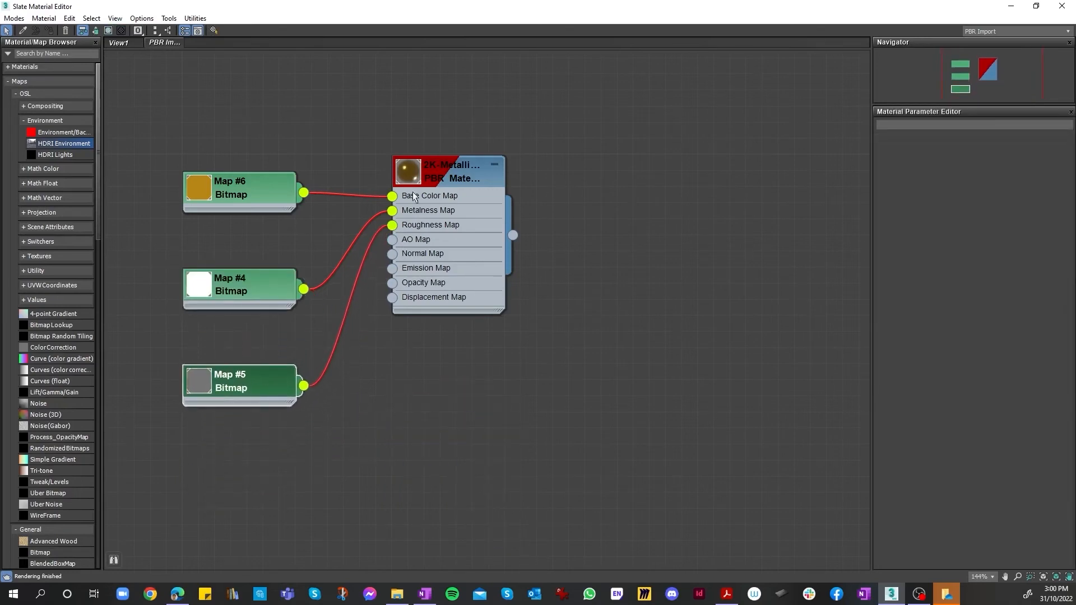
Restore the material editor to a smaller window, assign the gold PBR material to the extruded buildings in the viewport and close the editor.
drag(536, 6, 261, 75)
scroll(198, 292, down, 7)
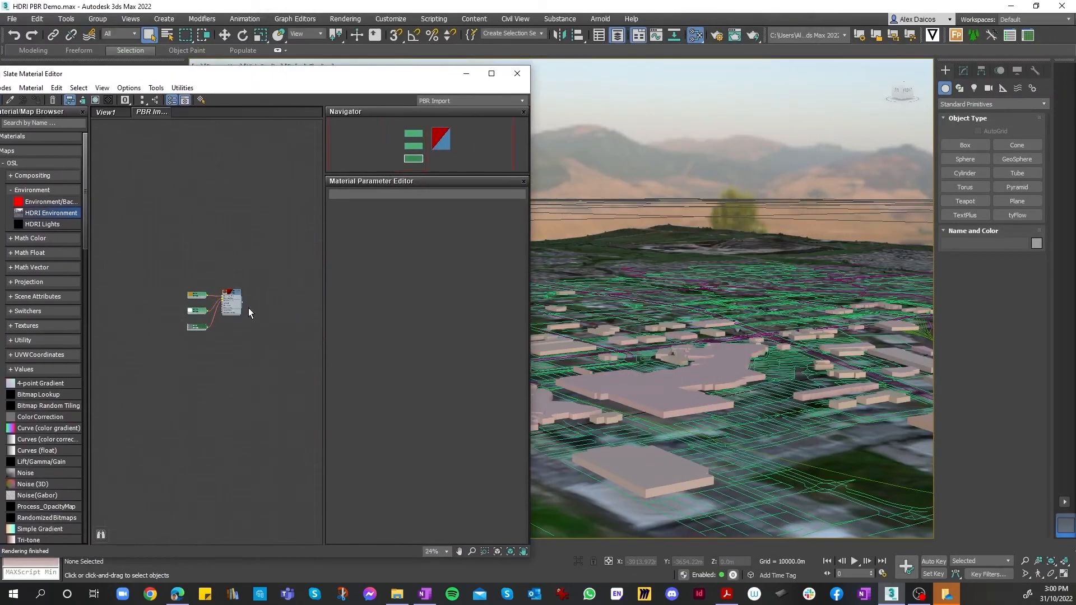
scroll(250, 307, up, 5)
middle_drag(246, 307, 181, 306)
drag(176, 296, 630, 462)
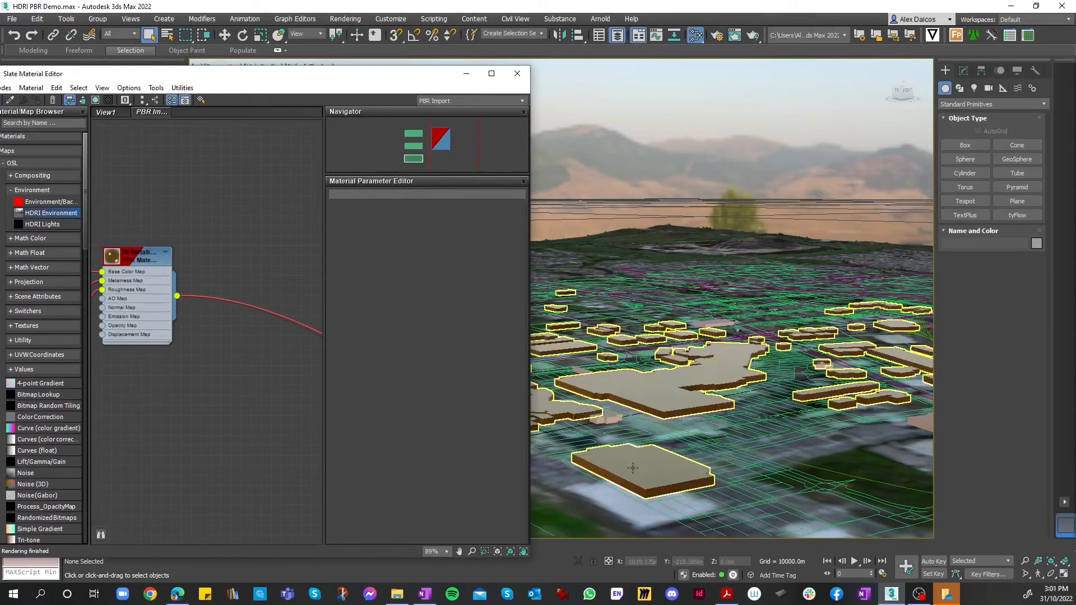
click(516, 73)
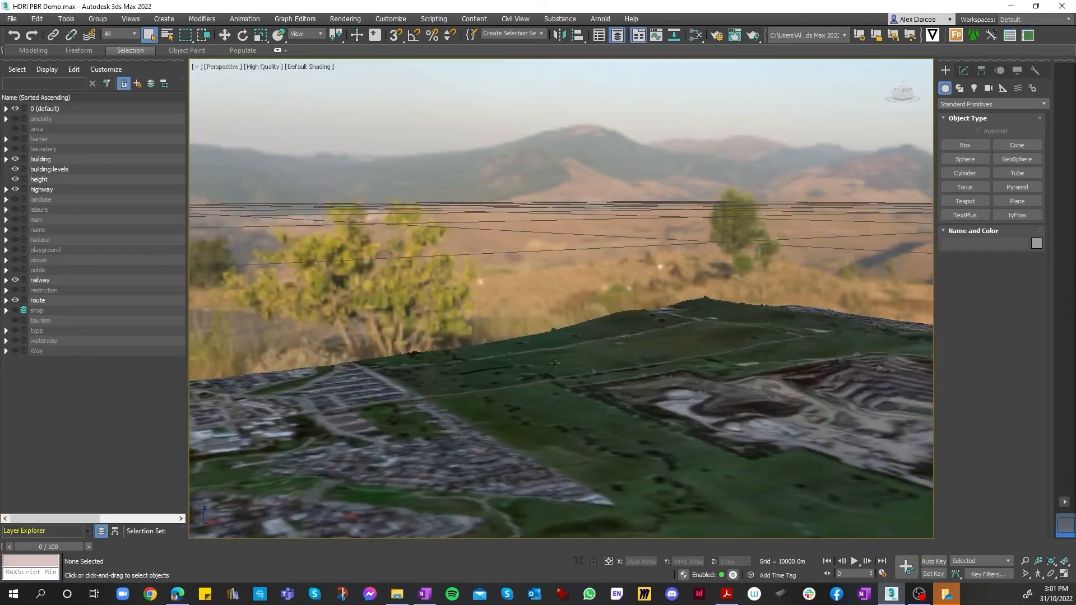
Examine the gold buildings on the terrain against the HDRI environment from several distances and viewing angles.
scroll(480, 500, down, 10)
scroll(480, 501, up, 6)
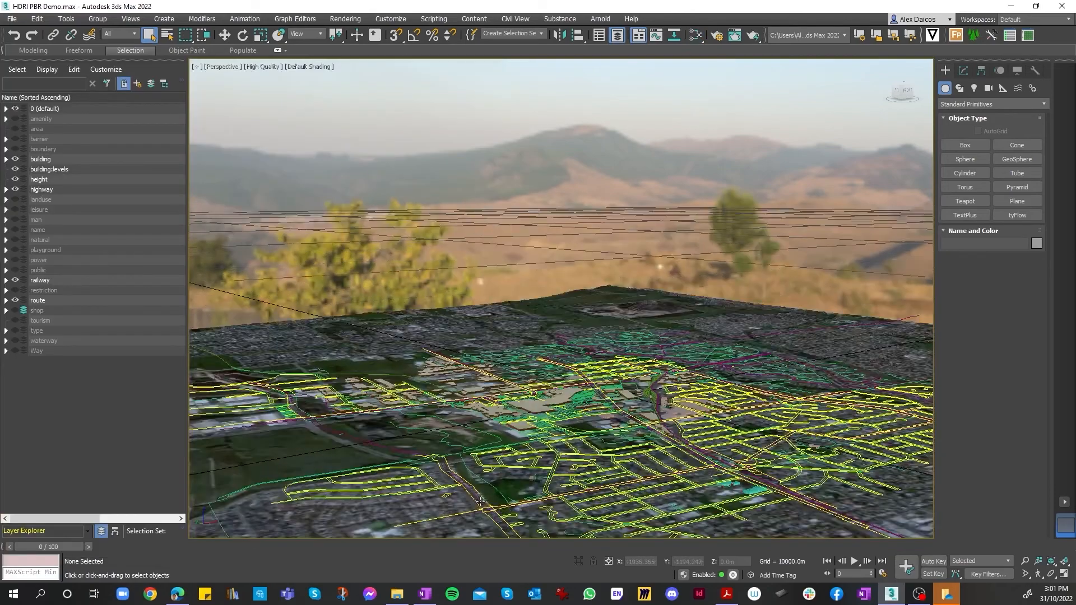
click(889, 79)
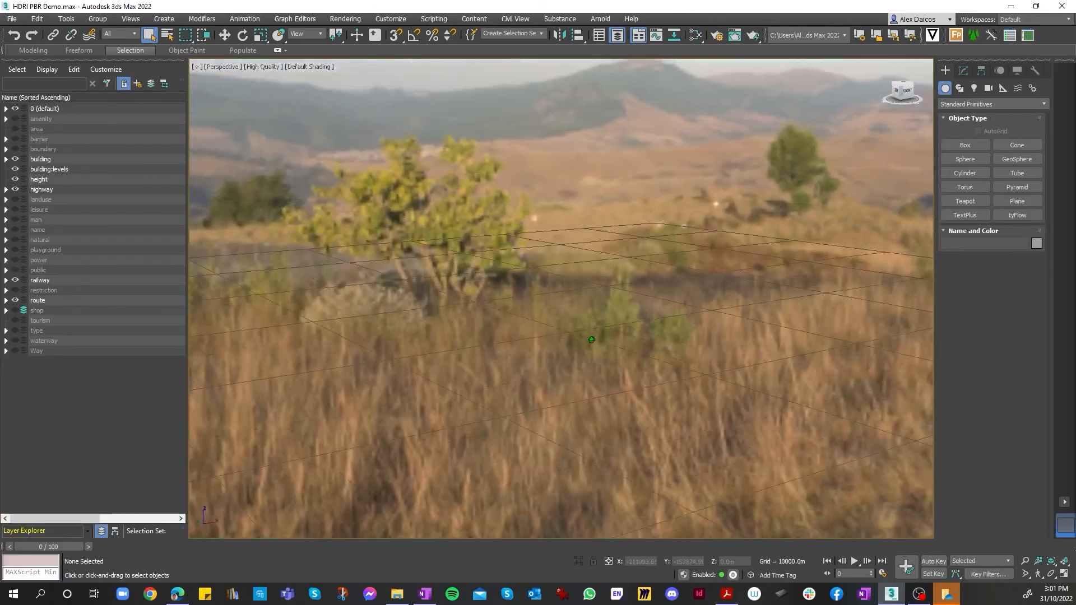
scroll(658, 305, down, 10)
scroll(547, 425, up, 12)
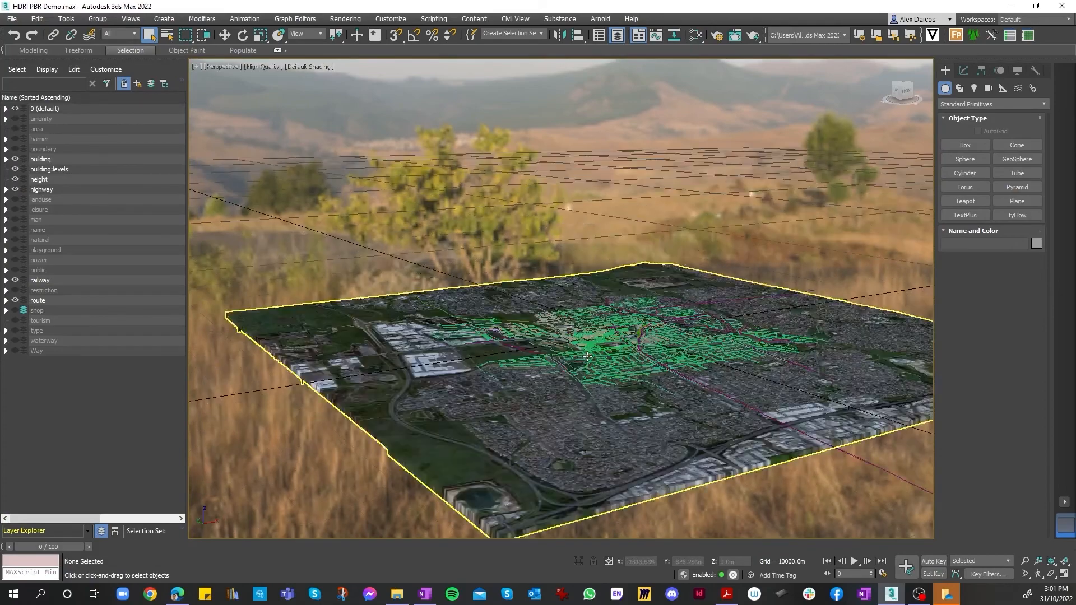
scroll(595, 324, up, 3)
scroll(596, 324, down, 2)
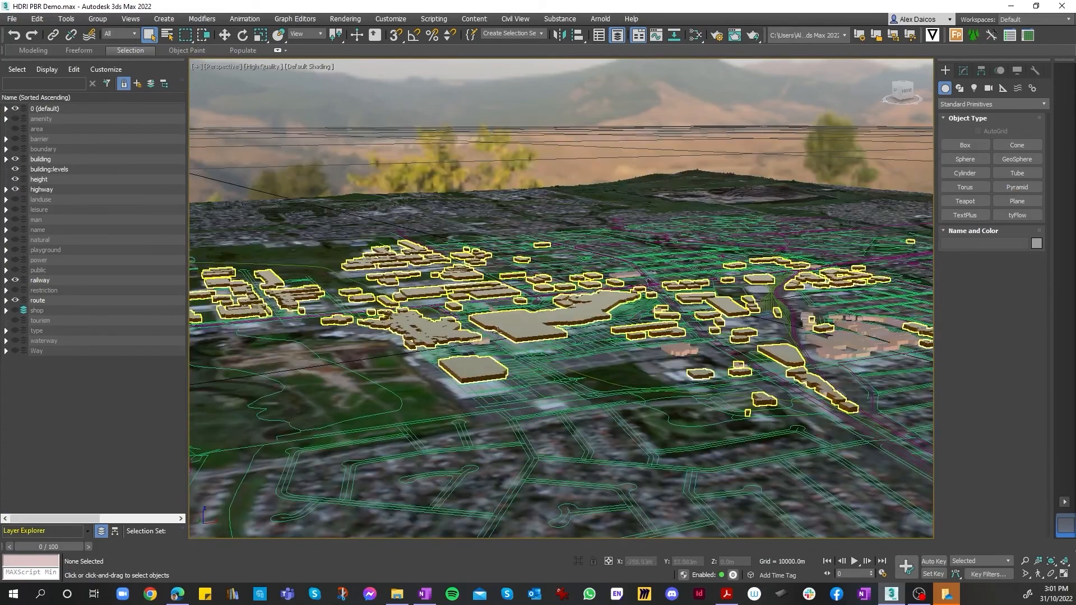
click(886, 65)
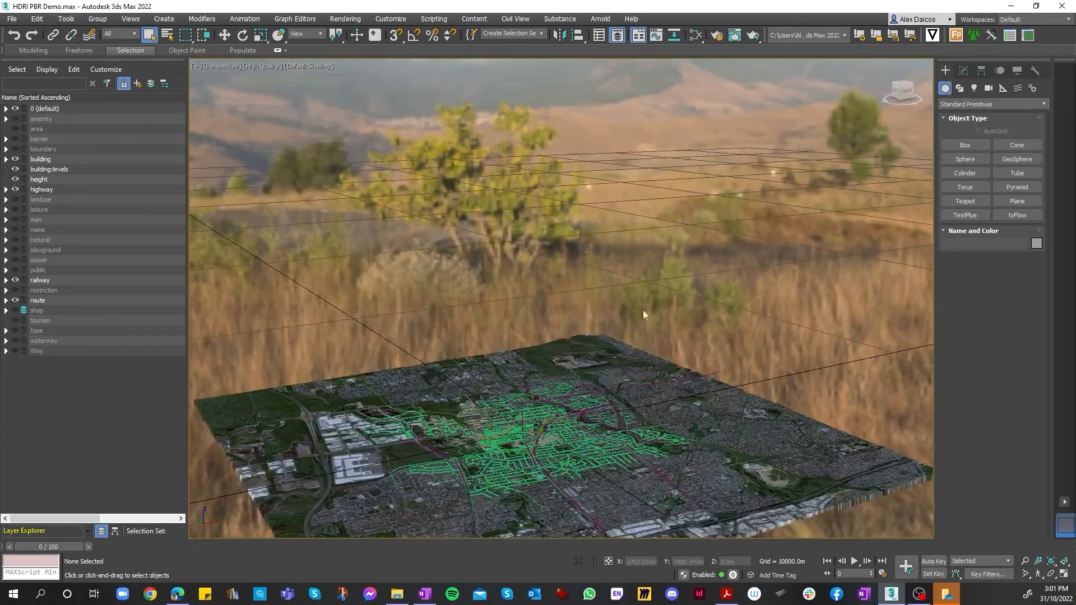
scroll(557, 344, up, 8)
scroll(558, 346, up, 3)
scroll(564, 350, down, 2)
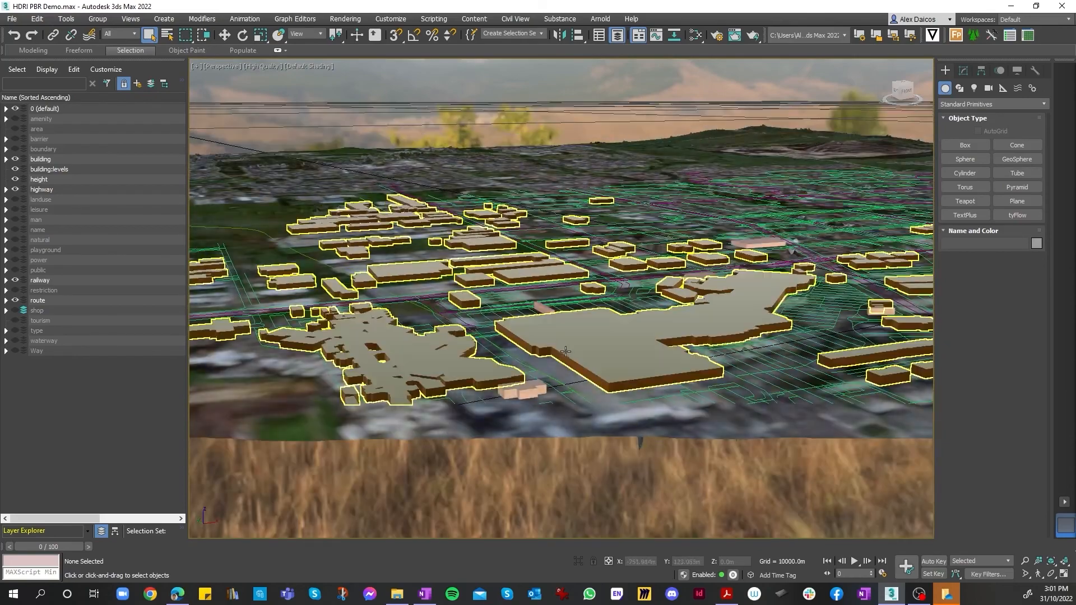